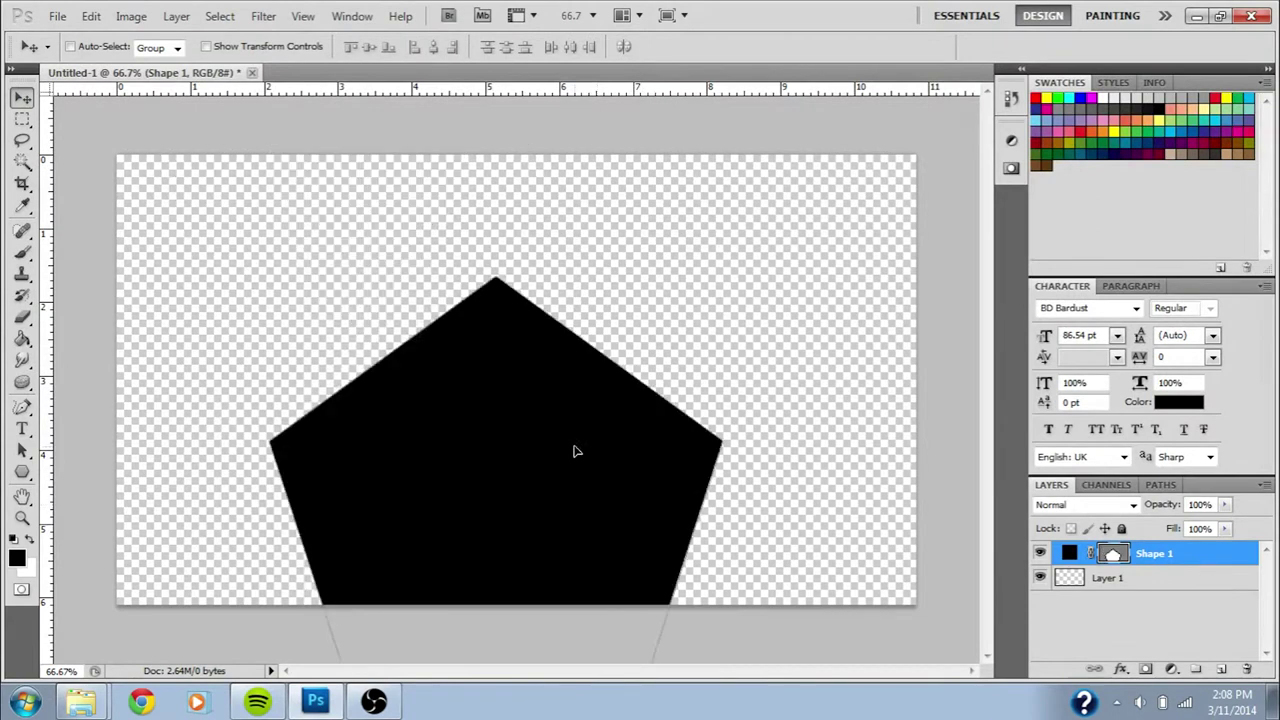
# Step: Rotate the black pentagon 36.25° so a flat side faces up, and lower it to a thin strip above the canvas's bottom edge
pyautogui.hotkey('ctrl', 't')
pyautogui.moveTo(795, 350); pyautogui.dragTo(874, 552)
pyautogui.moveTo(690, 510); pyautogui.dragTo(695, 627)
pyautogui.moveTo(740, 540); pyautogui.dragTo(740, 520)
pyautogui.moveTo(560, 89); pyautogui.dragTo(544, 340)
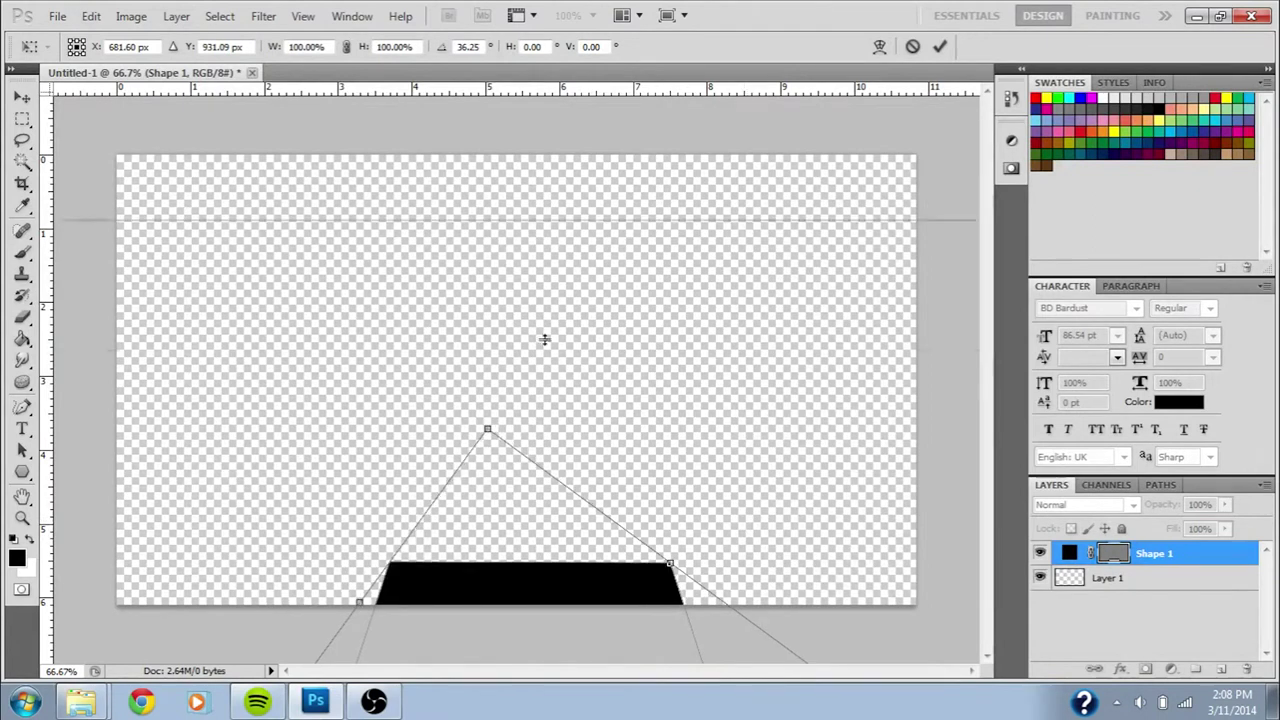
pyautogui.moveTo(641, 581); pyautogui.dragTo(641, 588)
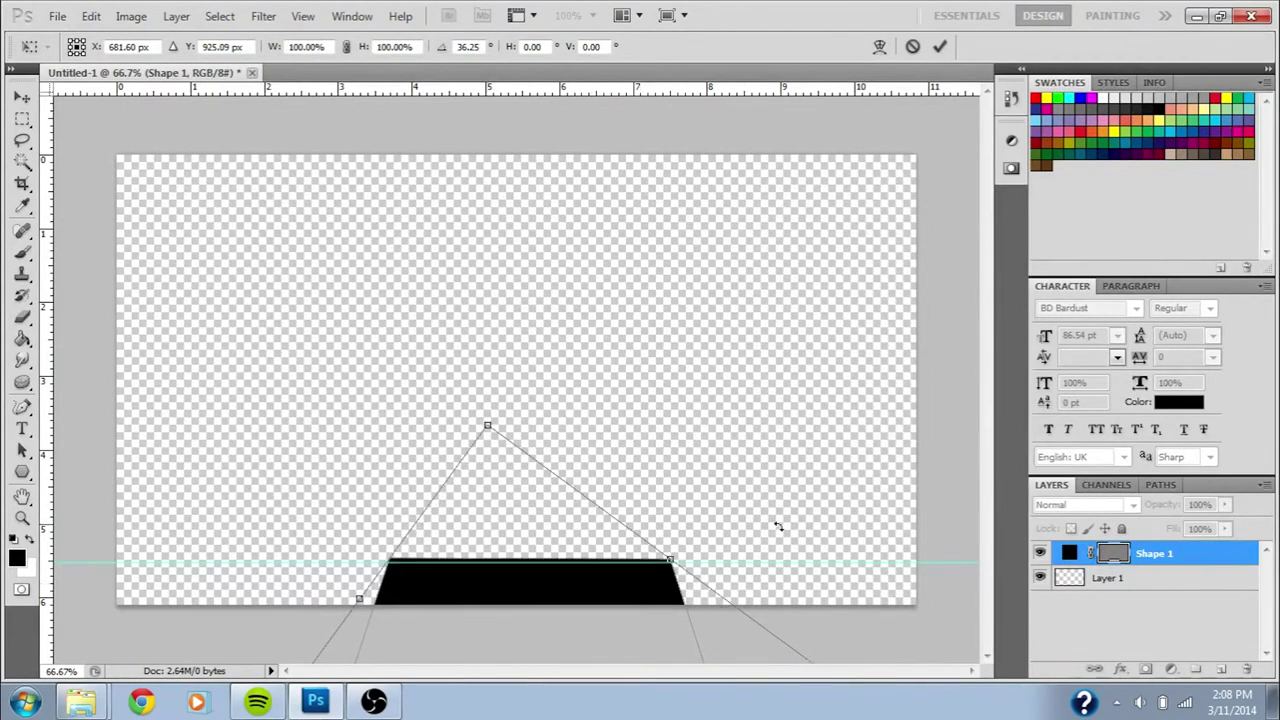
pyautogui.press('Return')
# Step: Add a white Color Overlay to the pentagon's layer
pyautogui.doubleClick(1200, 553)
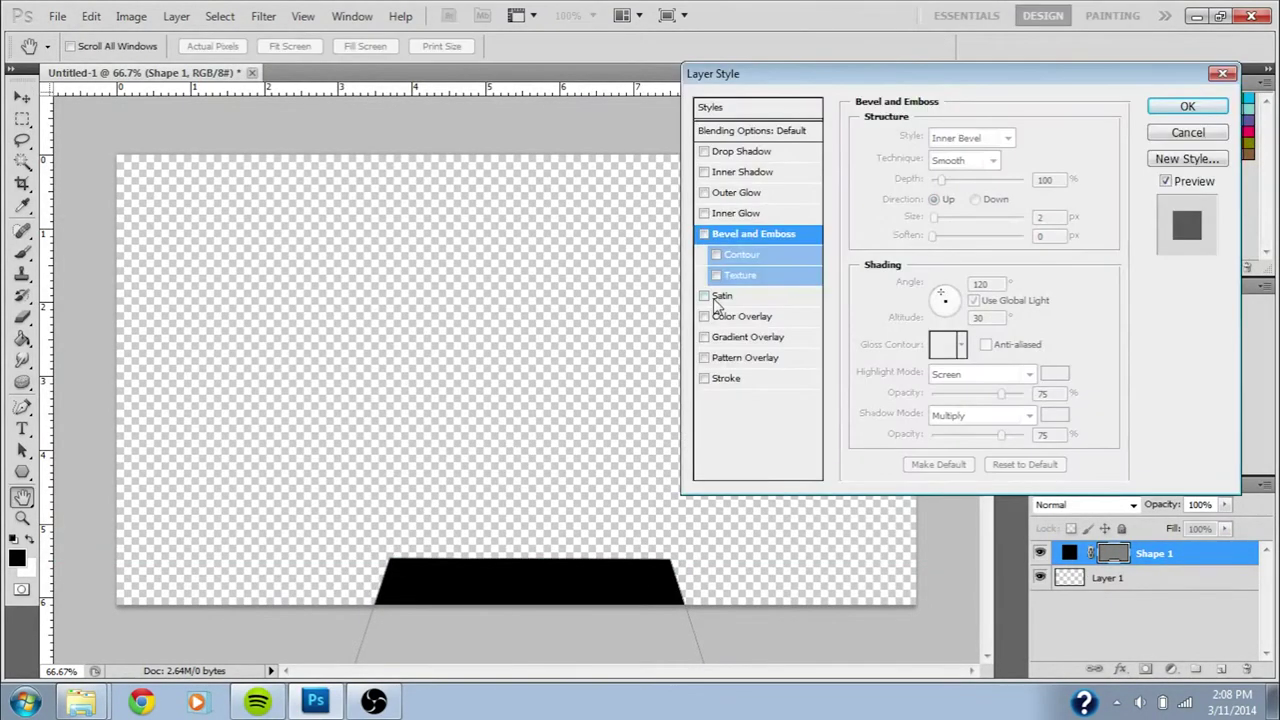
pyautogui.click(740, 316)
pyautogui.click(1045, 137)
pyautogui.click(784, 274)
pyautogui.click(1236, 265)
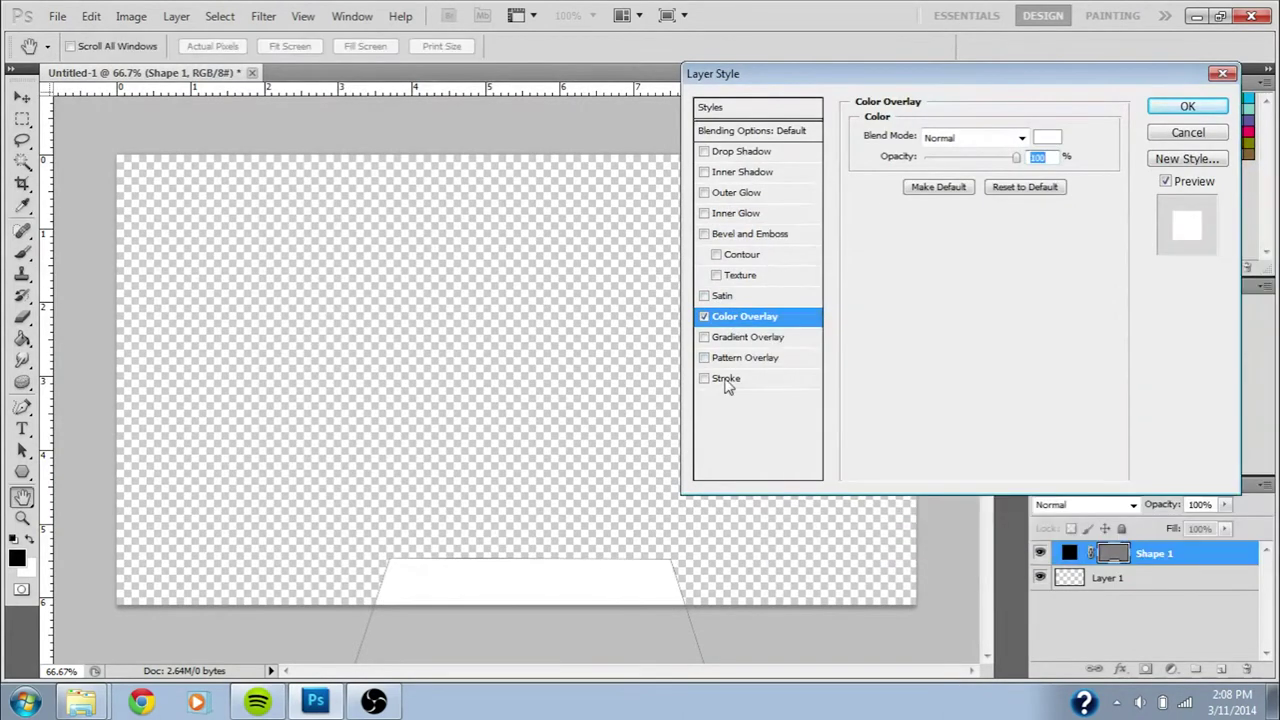
# Step: Add a 5 px purple outside Stroke to the pentagon's layer
pyautogui.click(727, 379)
pyautogui.write('5')
pyautogui.click(901, 254)
pyautogui.moveTo(1051, 339); pyautogui.dragTo(1050, 332)
pyautogui.click(1020, 325)
pyautogui.click(1215, 265)
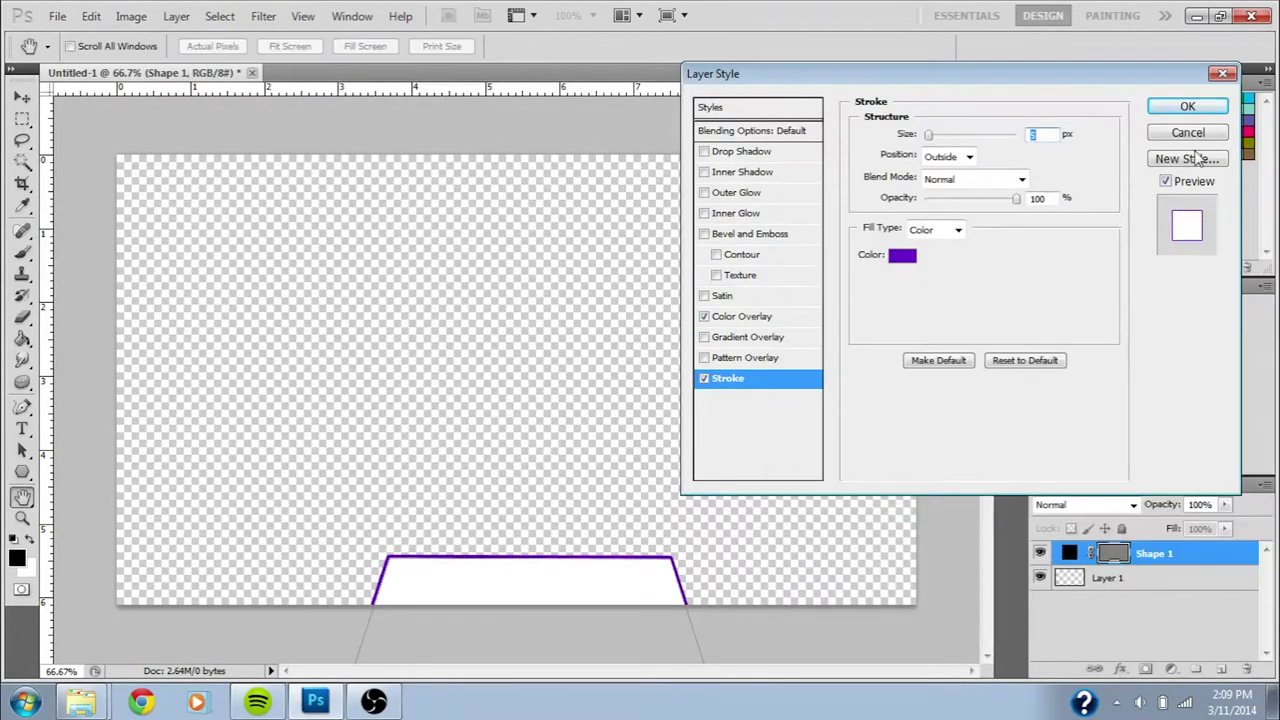
pyautogui.click(748, 337)
pyautogui.click(985, 177)
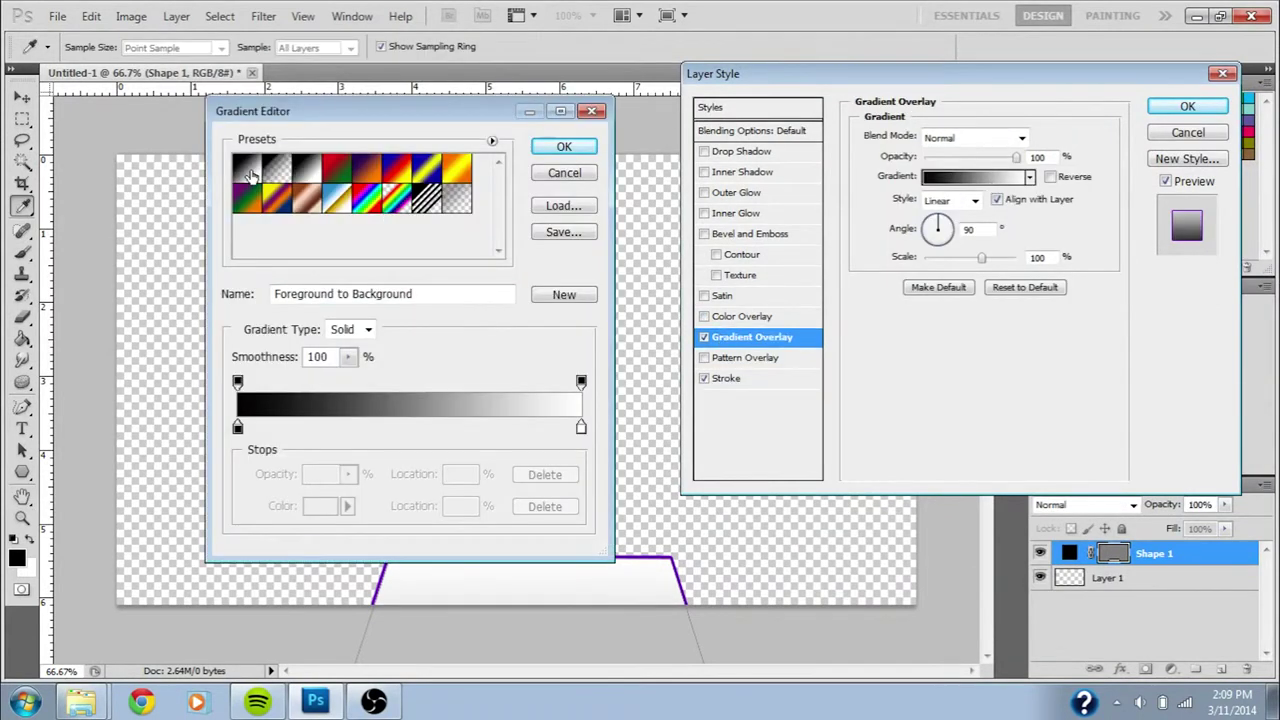
pyautogui.click(564, 173)
pyautogui.click(704, 317)
pyautogui.click(704, 337)
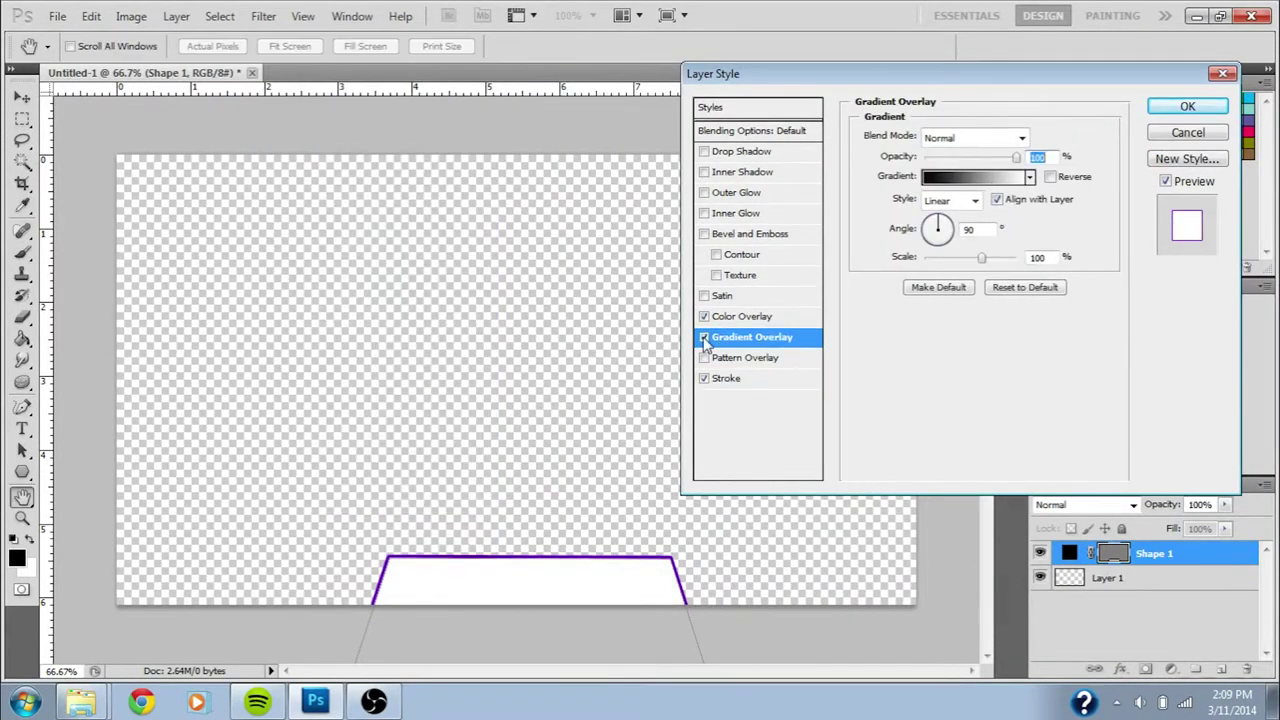
# Step: Add a purple Inner Shadow with 100% opacity and a size of 40 px to the shape, and apply the layer style
pyautogui.click(704, 172)
pyautogui.moveTo(994, 158); pyautogui.dragTo(1024, 160)
pyautogui.moveTo(927, 252); pyautogui.dragTo(946, 258)
pyautogui.write('40')
pyautogui.click(1047, 137)
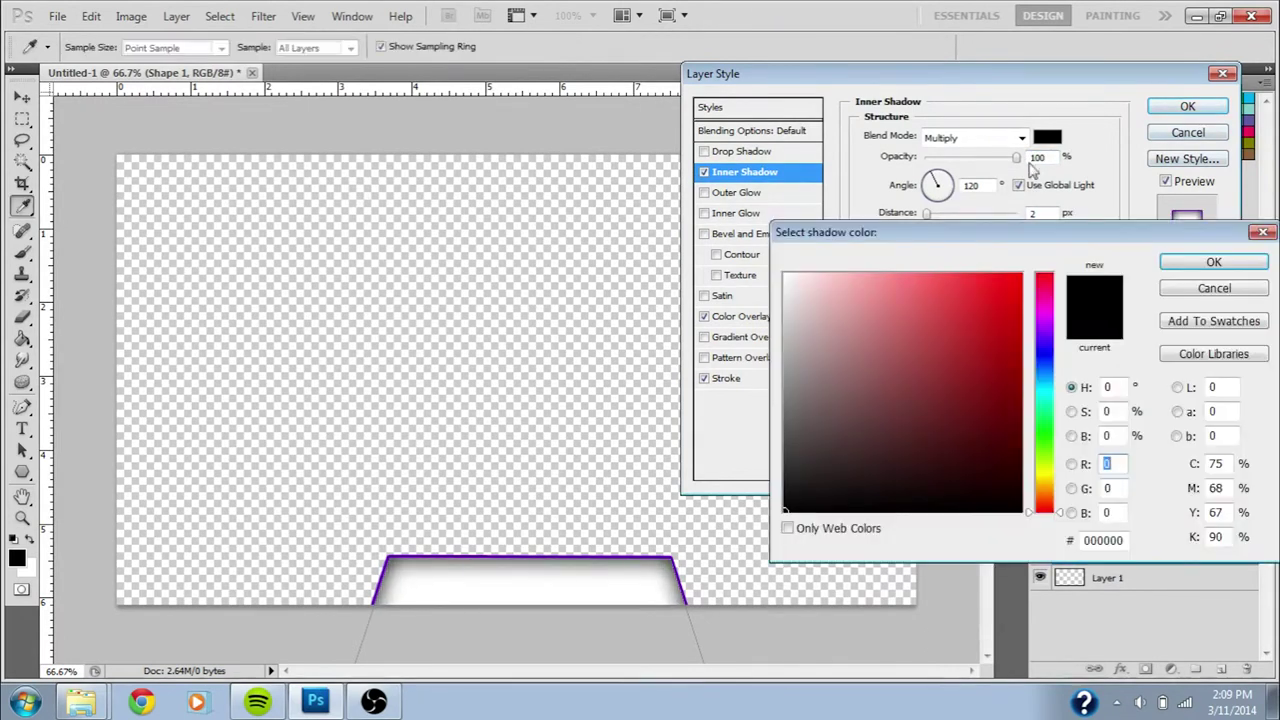
pyautogui.click(1040, 331)
pyautogui.click(1213, 262)
pyautogui.click(1187, 106)
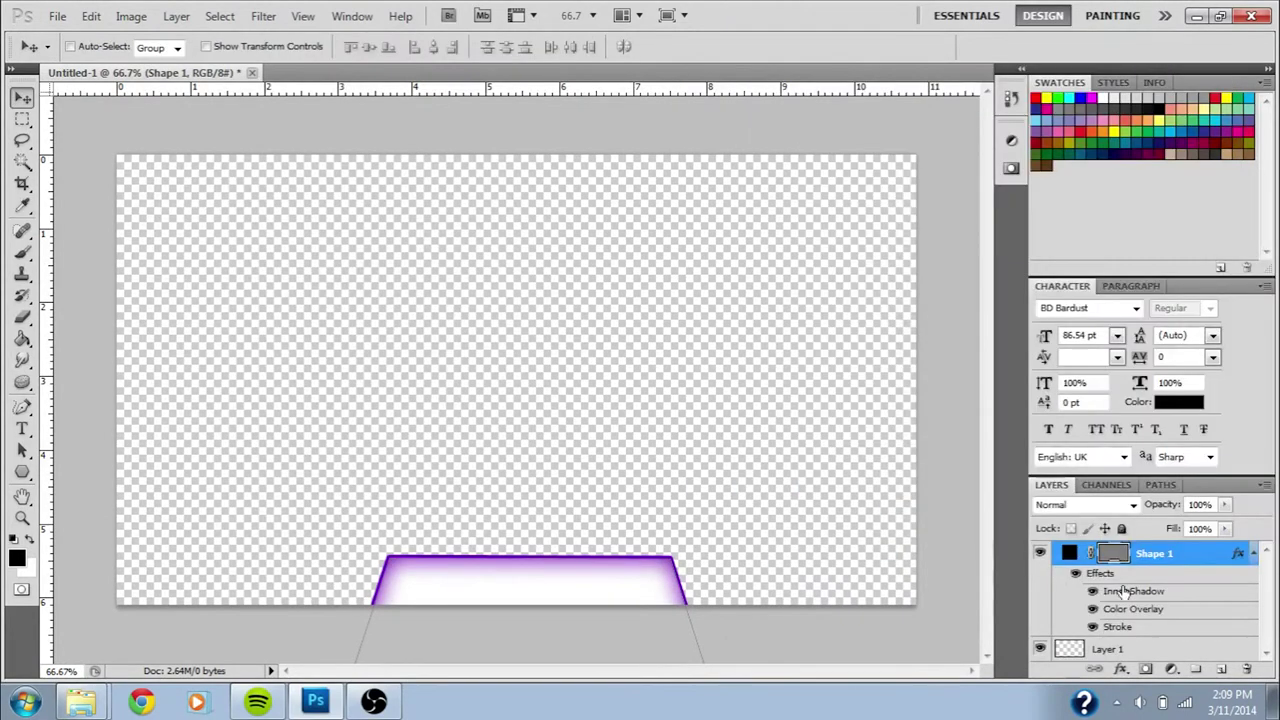
# Step: Rename the shape's layer as Bottom Bar
pyautogui.rightClick(1152, 554)
pyautogui.click(1120, 102)
pyautogui.write('Bottom Bar')
pyautogui.press('Return')
# Step: Duplicate the Bottom Bar layer and name the copy Top Bar
pyautogui.rightClick(1194, 562)
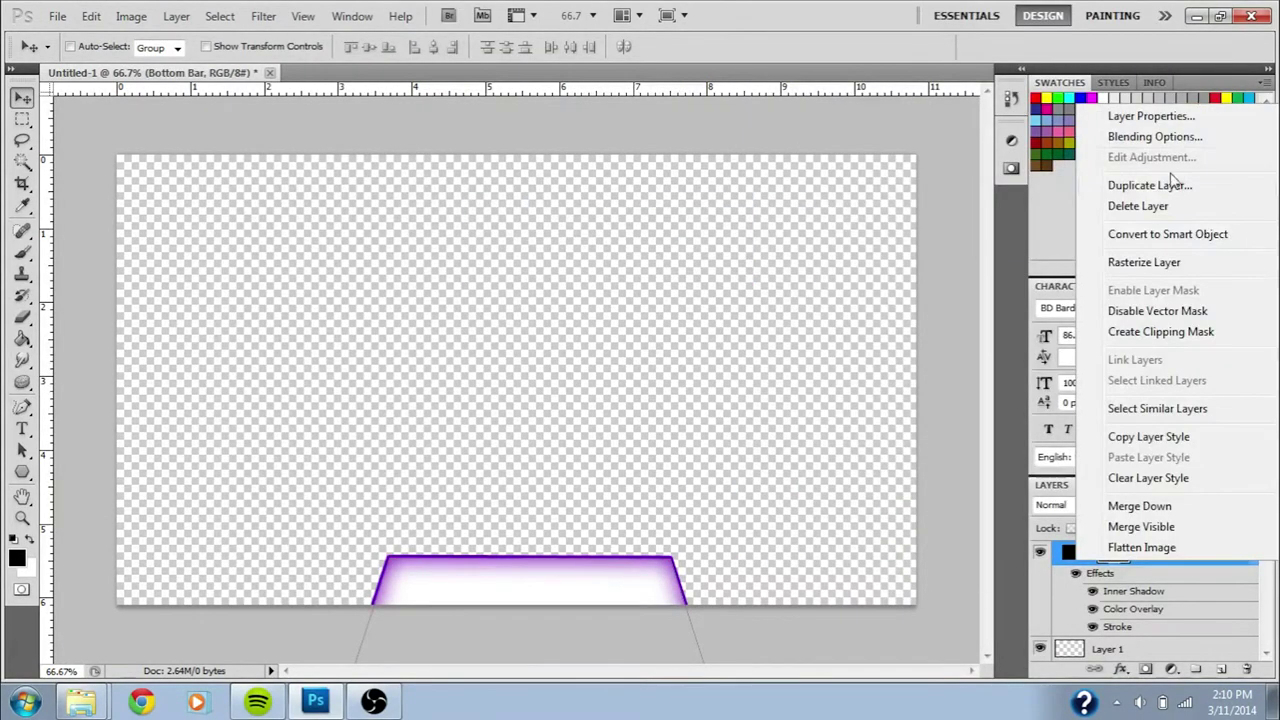
pyautogui.click(1140, 183)
pyautogui.press('Return')
pyautogui.rightClick(1175, 556)
pyautogui.click(1162, 94)
pyautogui.write('Top Bar')
pyautogui.press('Return')
# Step: Move the Top Bar shape to the canvas's top edge and rotate it to 36.14° so its flat side faces down
pyautogui.moveTo(665, 545); pyautogui.dragTo(652, 141)
pyautogui.hotkey('ctrl', 't')
pyautogui.moveTo(783, 144); pyautogui.dragTo(866, 334)
pyautogui.moveTo(657, 362); pyautogui.dragTo(629, 126)
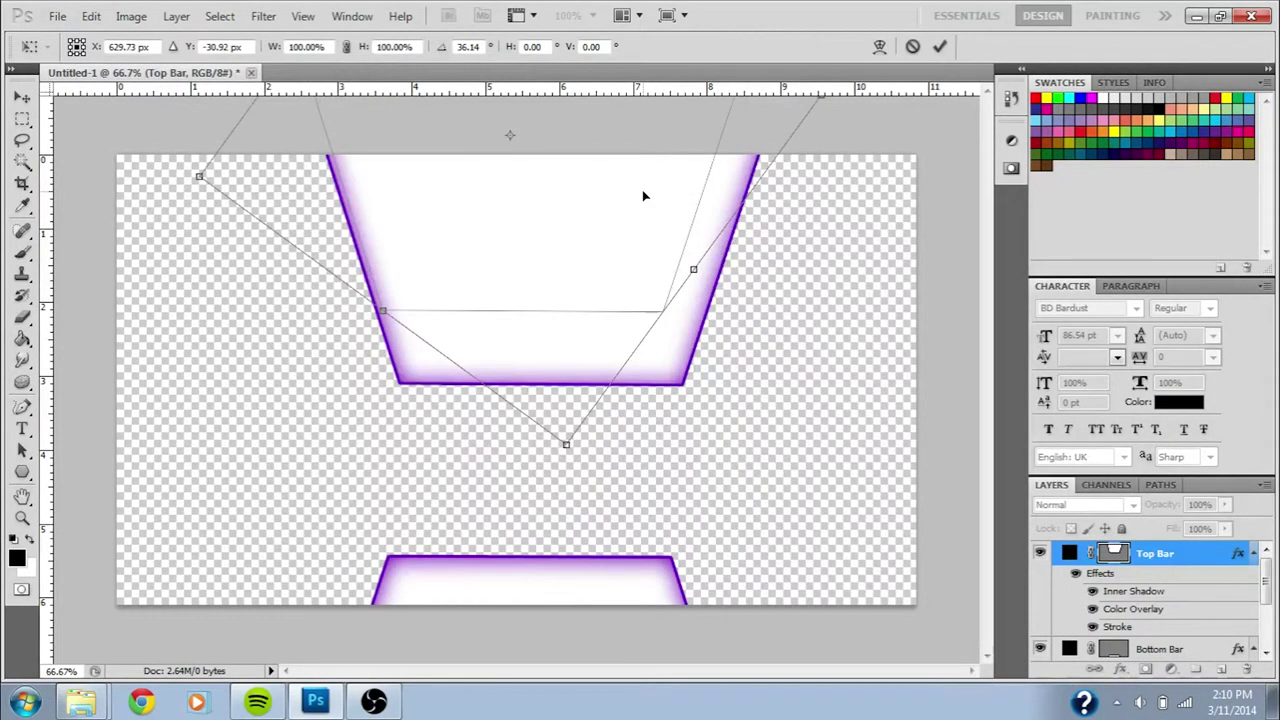
# Step: Enlarge the Top Bar shape to about 152% and reposition it at the top of the canvas
pyautogui.moveTo(568, 442); pyautogui.dragTo(573, 483)
pyautogui.moveTo(637, 300); pyautogui.dragTo(620, 422)
pyautogui.moveTo(826, 234); pyautogui.dragTo(942, 220)
pyautogui.moveTo(165, 320); pyautogui.dragTo(6, 340)
pyautogui.moveTo(590, 445); pyautogui.dragTo(619, 125)
# Step: Place vertical guides at about 1.5 and 9.5 on the ruler and a horizontal guide along the Bottom Bar's upper edge
pyautogui.moveTo(48, 428); pyautogui.dragTo(817, 379)
pyautogui.moveTo(580, 90); pyautogui.dragTo(576, 554)
pyautogui.moveTo(570, 90)
pyautogui.mouseDown()
pyautogui.moveTo(565, 192)
pyautogui.moveTo(566, 88)
pyautogui.mouseUp()
pyautogui.moveTo(795, 144)
pyautogui.mouseDown()
pyautogui.moveTo(866, 156)
pyautogui.moveTo(795, 144)
pyautogui.mouseUp()
# Step: Enlarge the Top Bar shape to about 200% and fit it between the two vertical guides at the canvas's top edge
pyautogui.moveTo(641, 183); pyautogui.dragTo(574, 484)
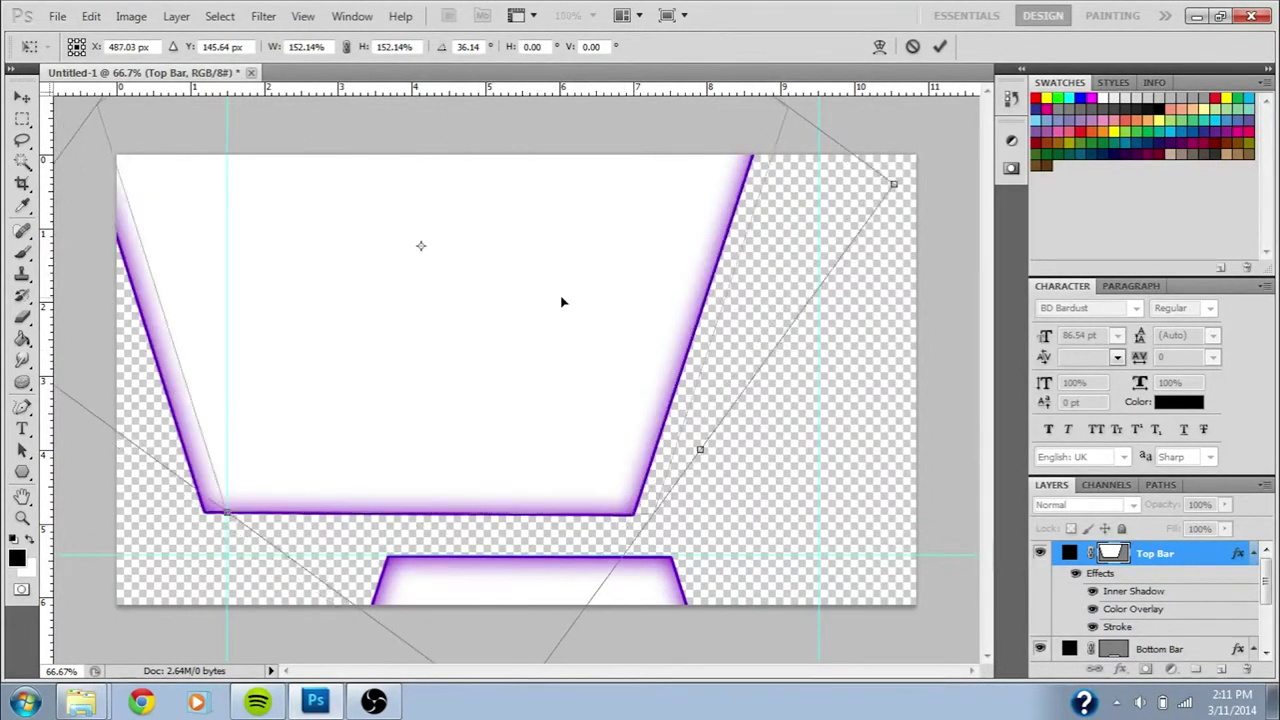
pyautogui.moveTo(624, 279); pyautogui.dragTo(773, 247)
pyautogui.moveTo(898, 183); pyautogui.dragTo(1208, 194)
pyautogui.moveTo(826, 338); pyautogui.dragTo(700, 132)
pyautogui.moveTo(369, 354); pyautogui.dragTo(339, 345)
pyautogui.moveTo(638, 191); pyautogui.dragTo(640, 178)
pyautogui.moveTo(849, 217); pyautogui.dragTo(857, 208)
# Step: Level the Top Bar's lower edge against a new horizontal guide near 0.5 by rotating it to 35.76°, and apply the transform
pyautogui.moveTo(636, 90); pyautogui.dragTo(623, 192)
pyautogui.press('Up')
pyautogui.press('Up')
pyautogui.moveTo(884, 148); pyautogui.dragTo(890, 141)
pyautogui.moveTo(679, 147); pyautogui.dragTo(679, 145)
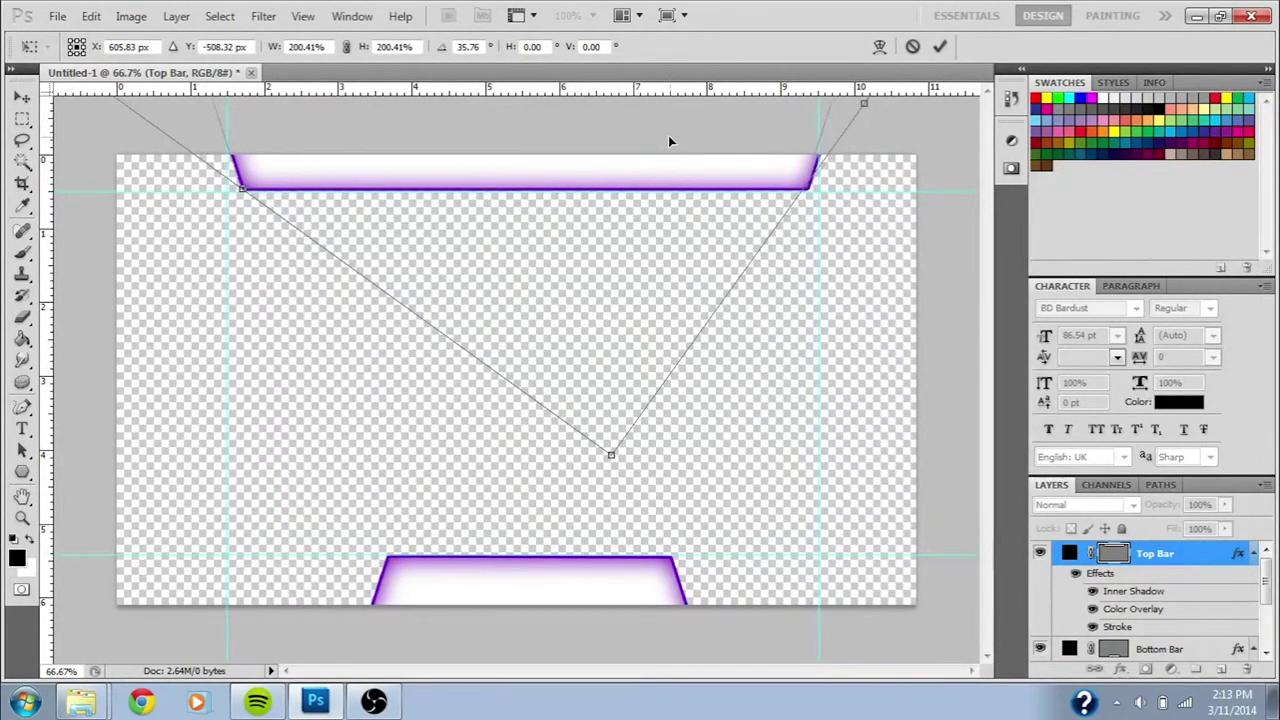
pyautogui.press('Return')
# Step: Check the bars' centring with a vertical guide at about 5.5 on the ruler, and remove the guide
pyautogui.moveTo(48, 478); pyautogui.dragTo(522, 511)
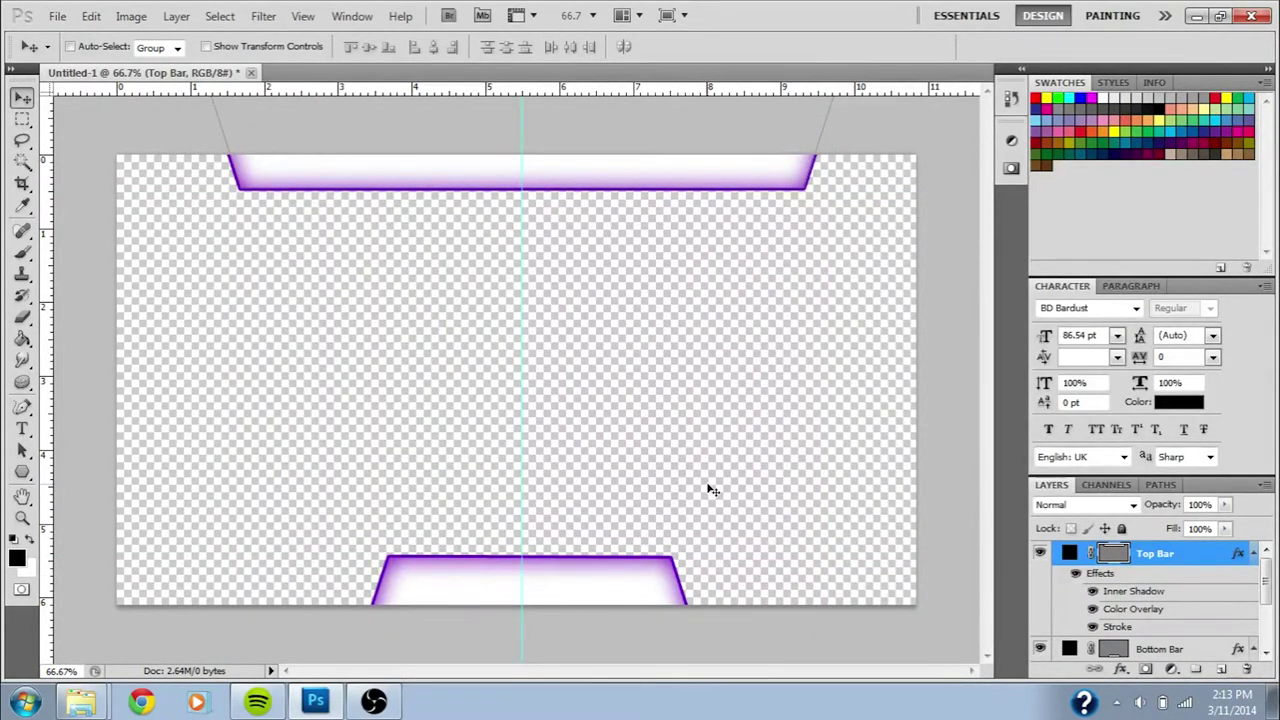
pyautogui.moveTo(521, 380); pyautogui.dragTo(40, 429)
pyautogui.scroll(-2, 1224, 640)
pyautogui.moveTo(1266, 620)
pyautogui.mouseDown()
pyautogui.moveTo(1268, 590)
pyautogui.moveTo(1268, 632)
pyautogui.mouseUp()
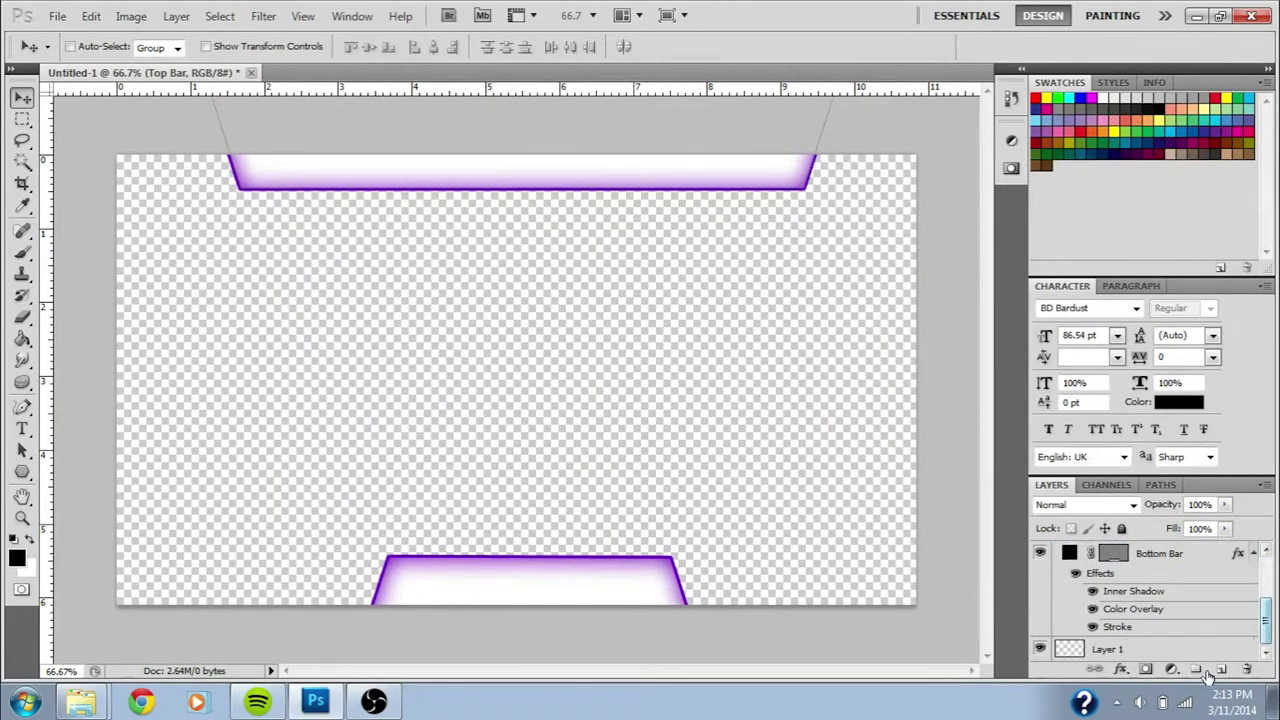
# Step: Draw a filled black rectangle near the middle of the canvas's right edge
pyautogui.click(1221, 670)
pyautogui.click(23, 472)
pyautogui.click(100, 470)
pyautogui.moveTo(729, 327); pyautogui.dragTo(903, 436)
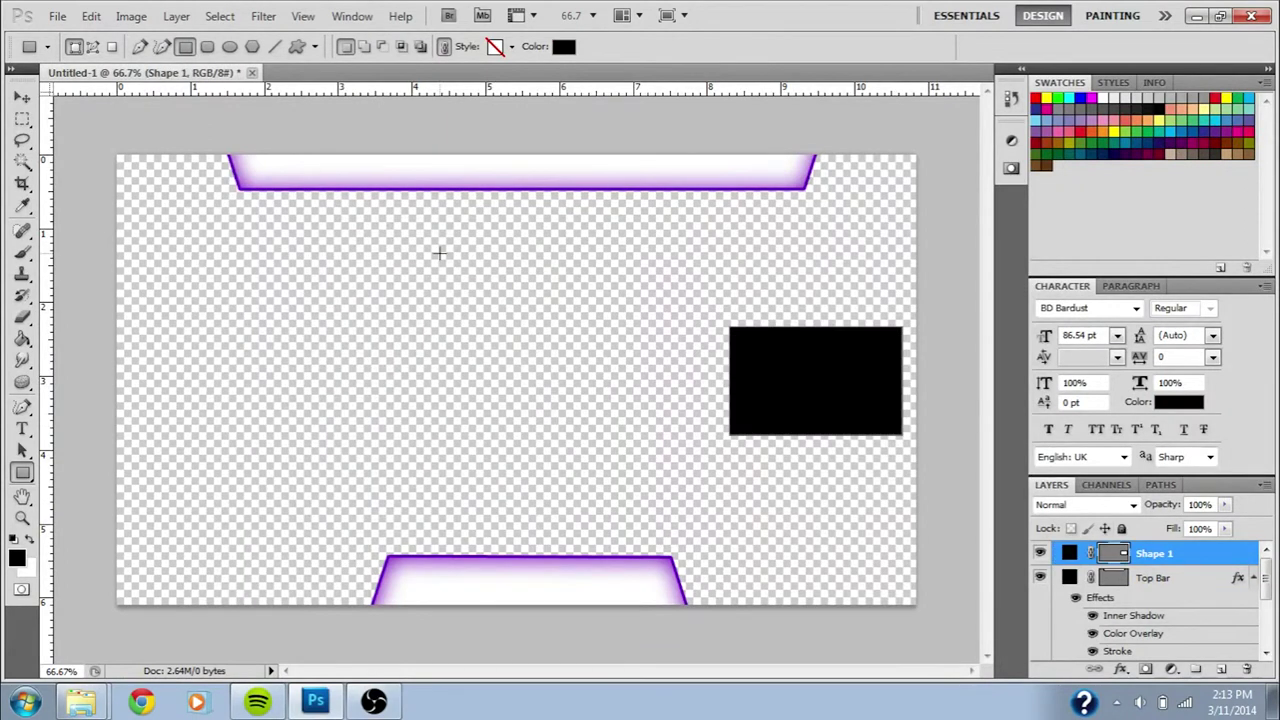
pyautogui.rightClick(1182, 560)
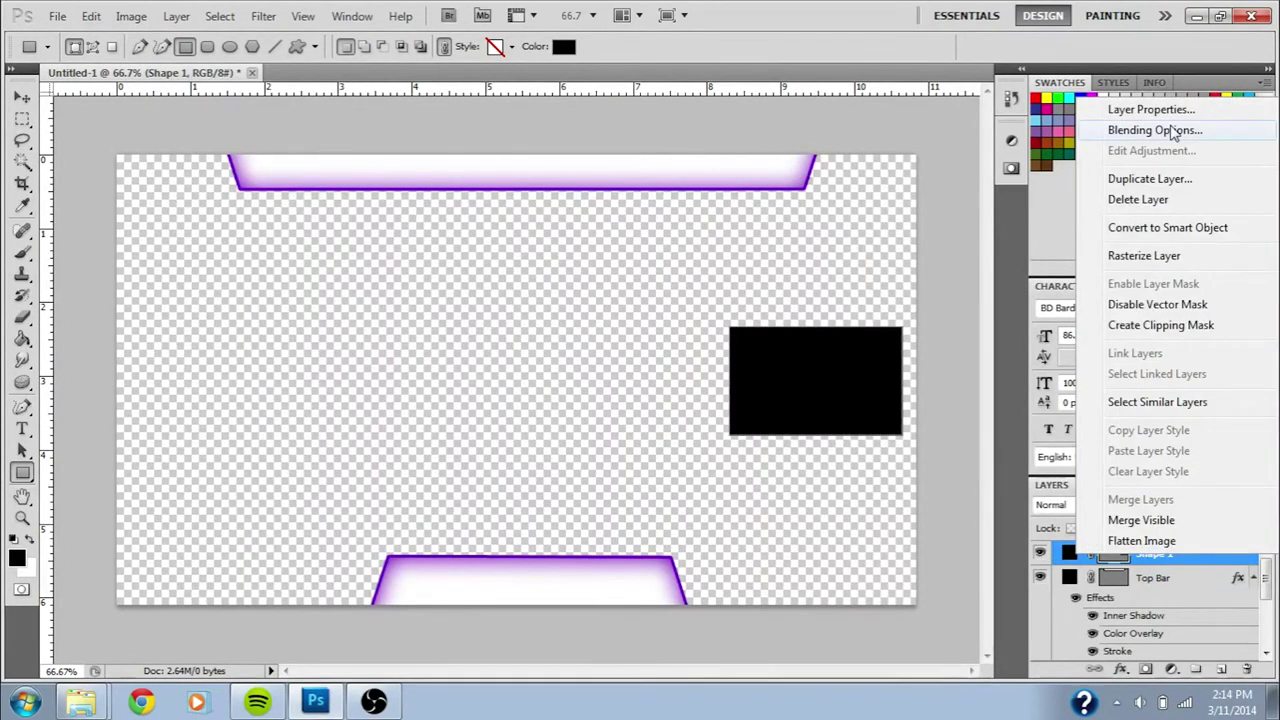
pyautogui.click(1173, 133)
pyautogui.press('Escape')
pyautogui.rightClick(1197, 552)
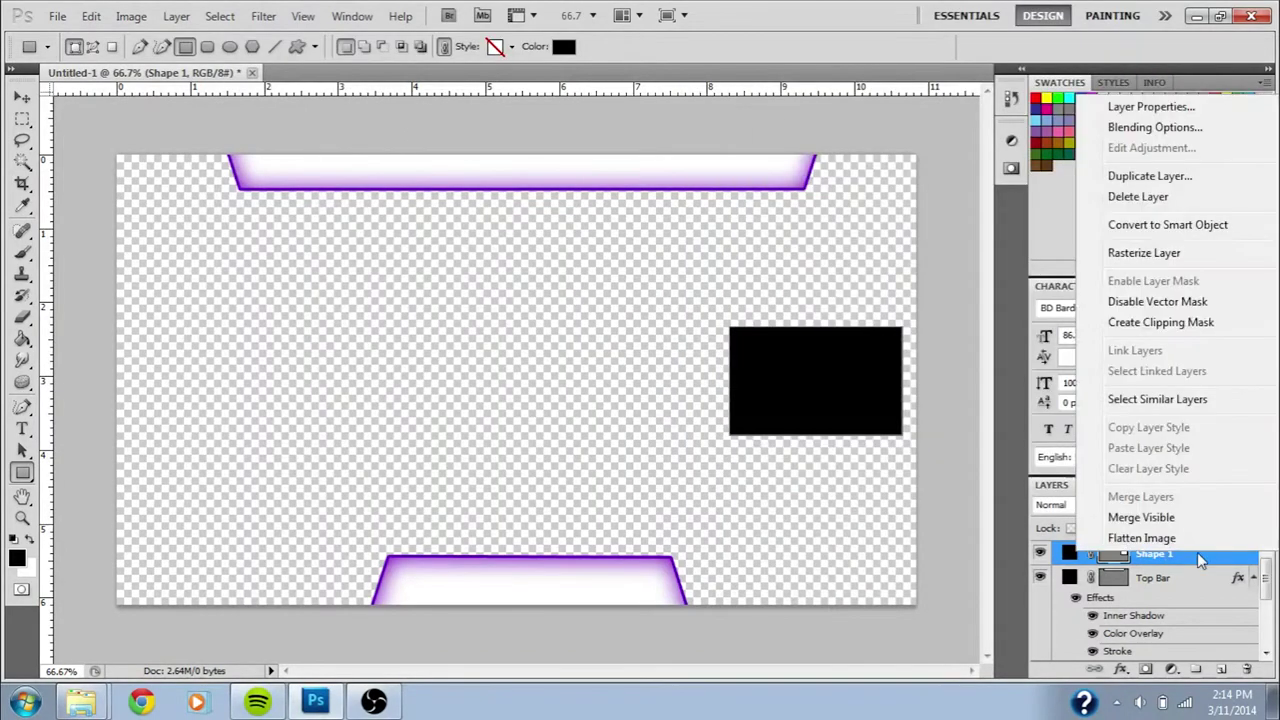
pyautogui.click(497, 47)
pyautogui.click(527, 88)
pyautogui.click(407, 88)
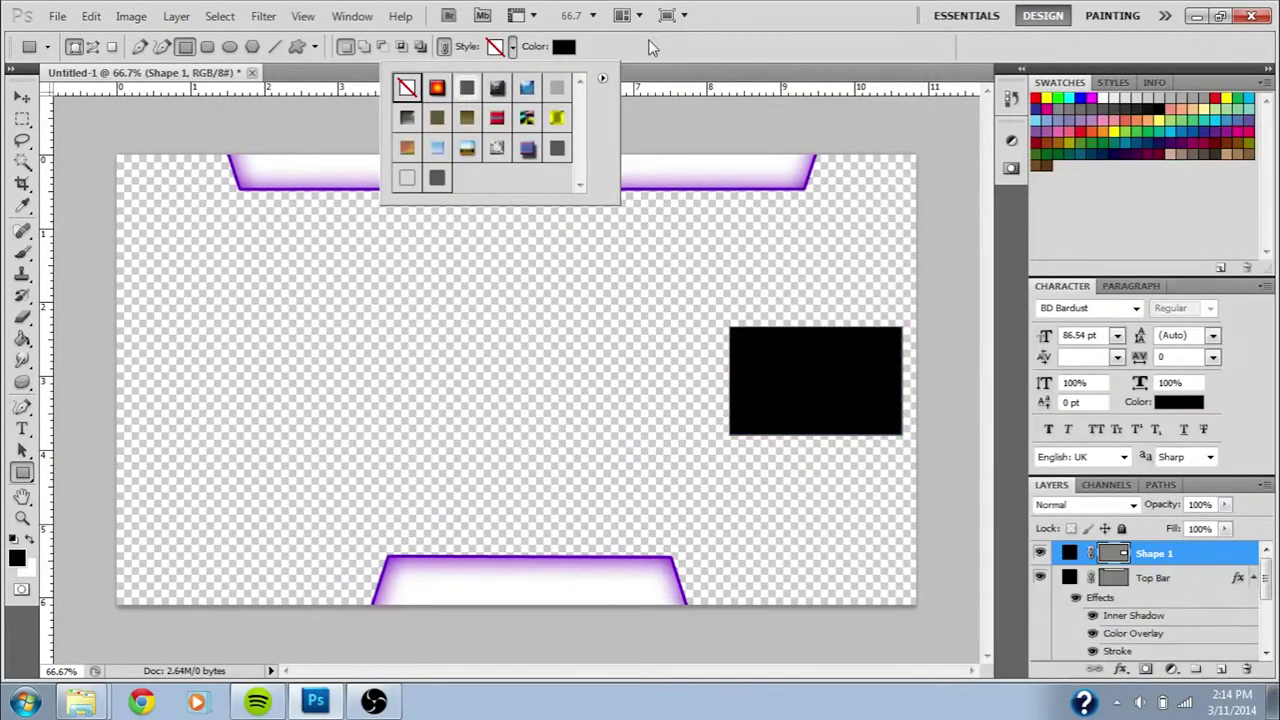
pyautogui.click(382, 50)
pyautogui.click(445, 48)
pyautogui.click(112, 48)
pyautogui.click(76, 48)
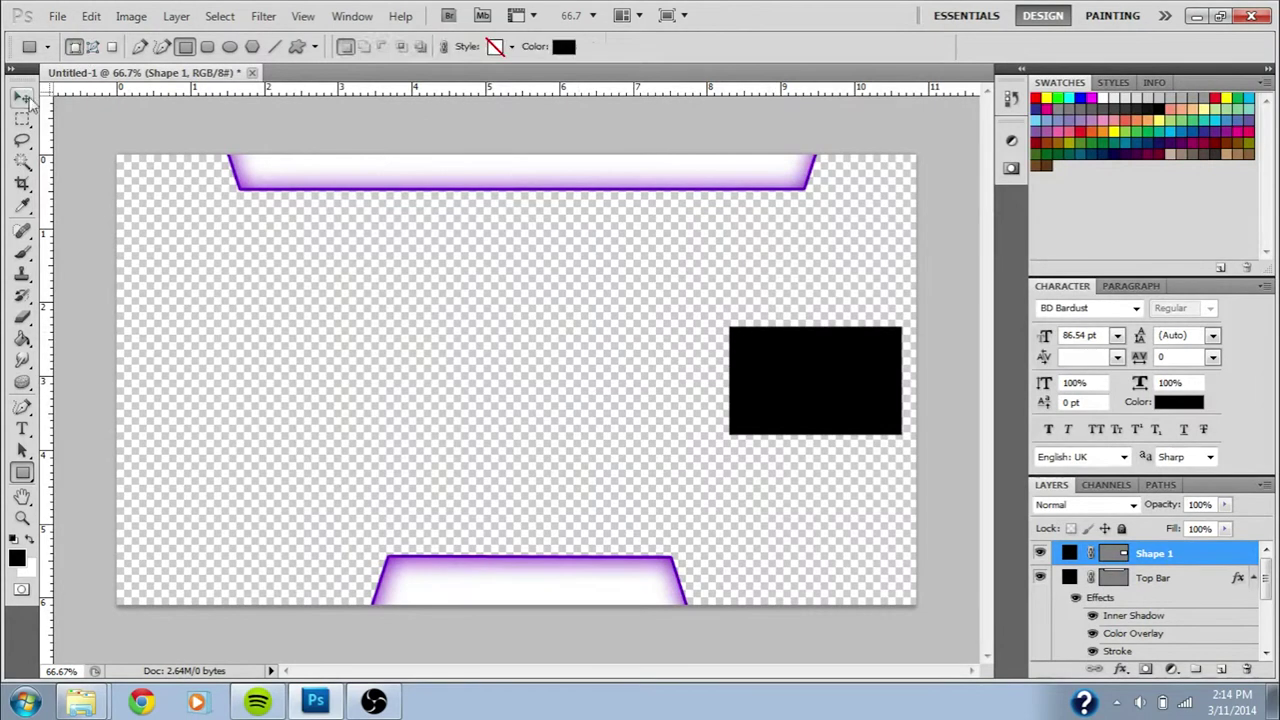
# Step: Move the black rectangle flush with the canvas's right edge and centre it vertically on a new horizontal guide
pyautogui.click(24, 98)
pyautogui.moveTo(843, 401)
pyautogui.mouseDown()
pyautogui.moveTo(854, 374)
pyautogui.moveTo(856, 400)
pyautogui.mouseUp()
pyautogui.moveTo(320, 90); pyautogui.dragTo(351, 366)
pyautogui.moveTo(831, 433); pyautogui.dragTo(831, 412)
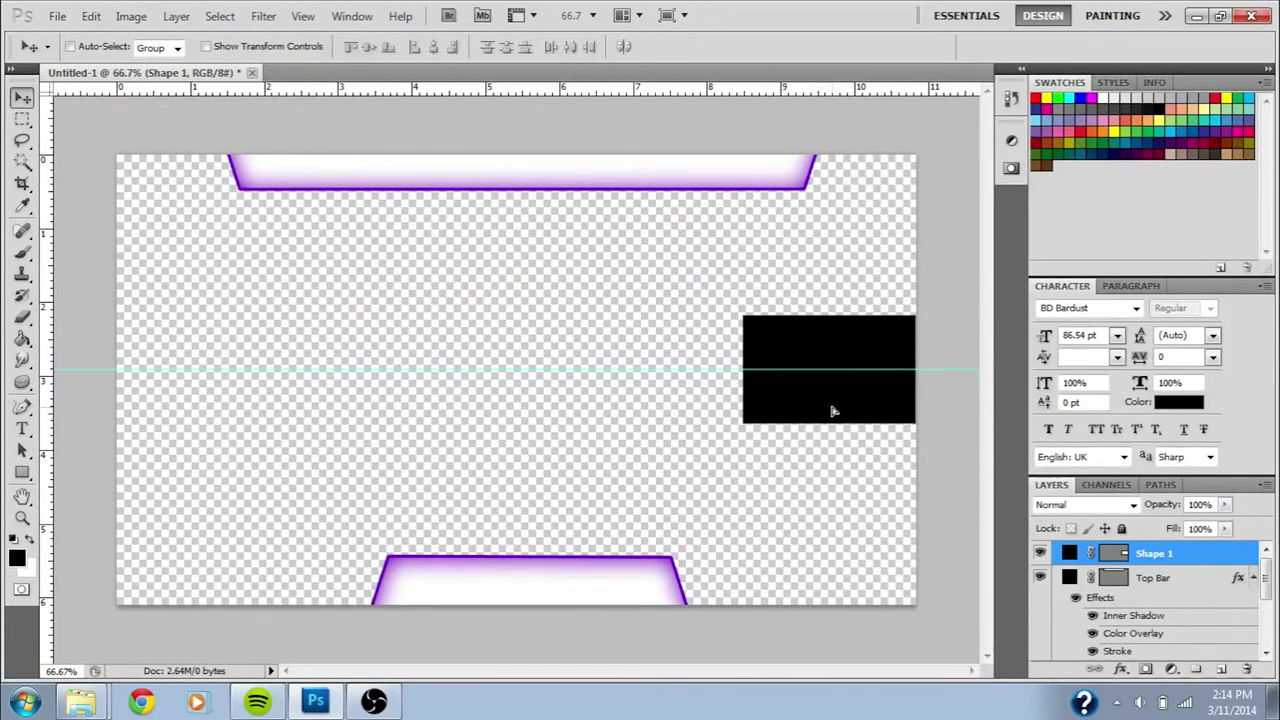
# Step: Add a 4 px Stroke and a Color Overlay to the rectangle's layer
pyautogui.rightClick(1152, 556)
pyautogui.click(1155, 127)
pyautogui.click(728, 378)
pyautogui.doubleClick(1040, 134)
pyautogui.write('4')
pyautogui.click(742, 316)
pyautogui.moveTo(780, 73); pyautogui.dragTo(258, 168)
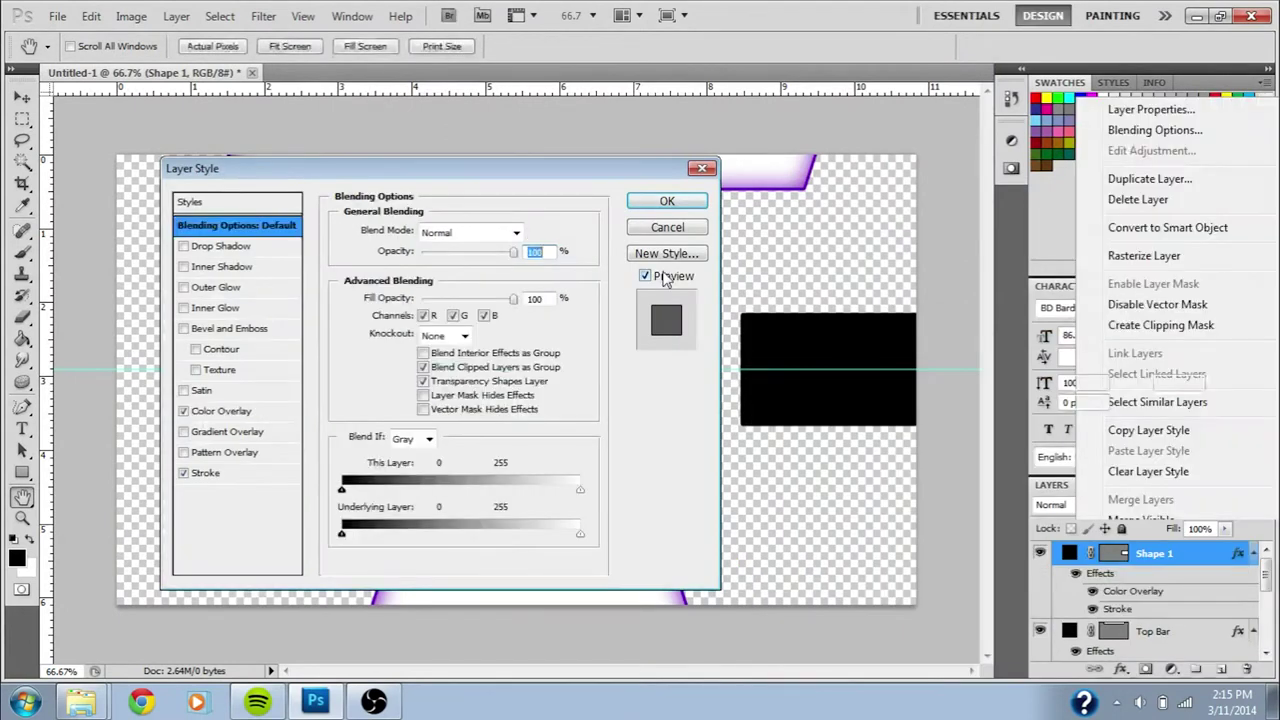
pyautogui.click(183, 411)
pyautogui.click(183, 411)
pyautogui.click(470, 232)
pyautogui.click(440, 142)
pyautogui.click(522, 232)
pyautogui.moveTo(797, 380); pyautogui.dragTo(783, 271)
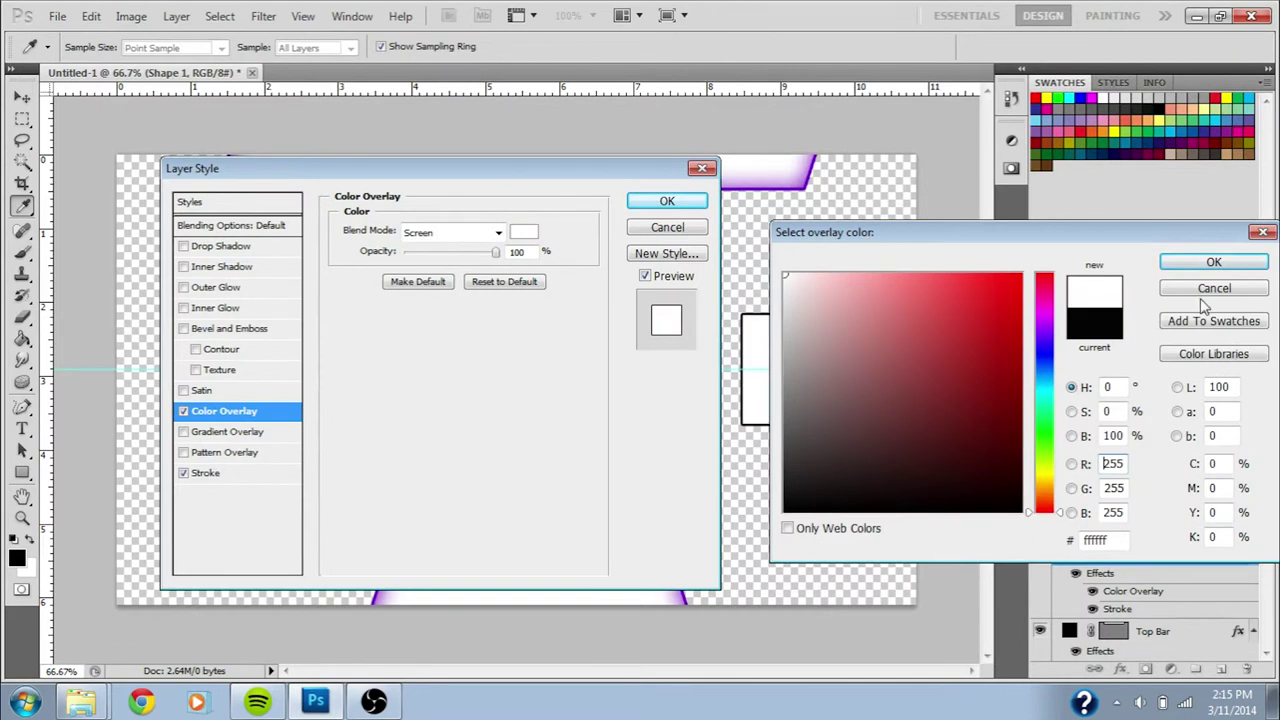
pyautogui.press('Return')
pyautogui.click(690, 231)
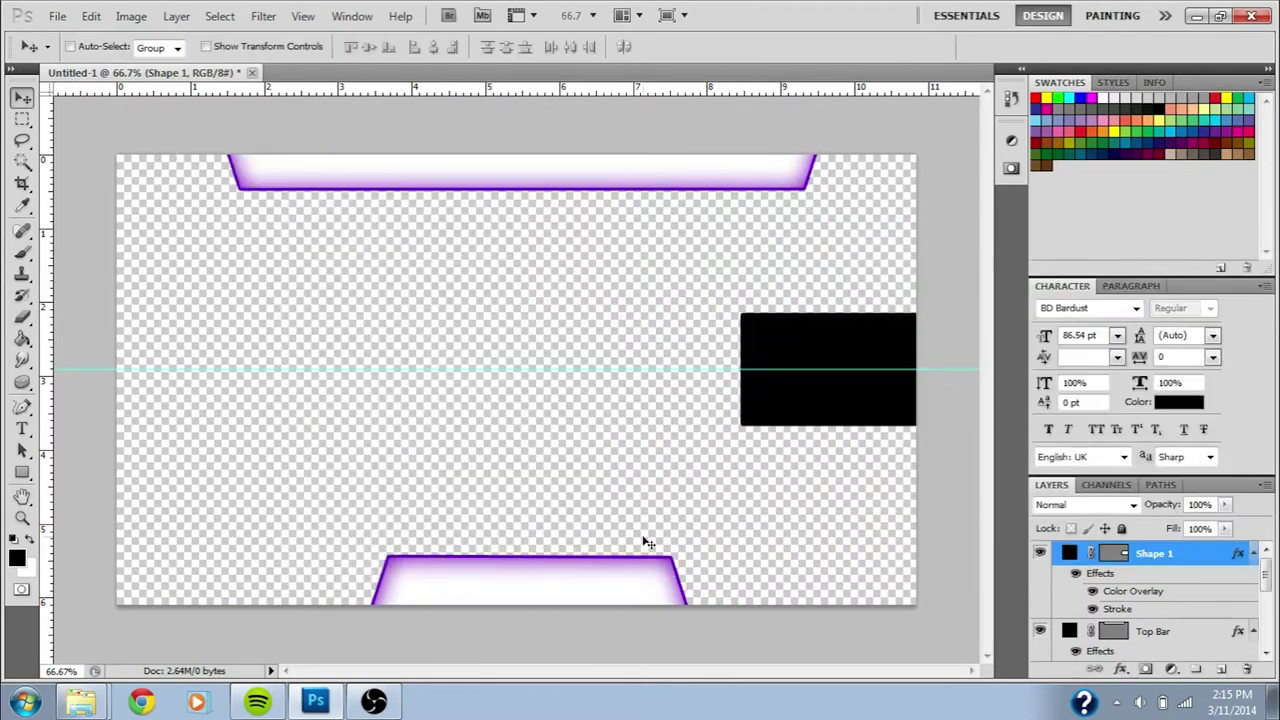
# Step: Set the rectangle's Color Overlay to white and apply the layer style
pyautogui.rightClick(1163, 559)
pyautogui.click(1155, 135)
pyautogui.click(238, 412)
pyautogui.click(517, 232)
pyautogui.moveTo(800, 310); pyautogui.dragTo(774, 251)
pyautogui.click(1220, 263)
pyautogui.click(667, 201)
# Step: Try to delete the rectangle's interior using a rectangular selection, and deselect
pyautogui.click(23, 162)
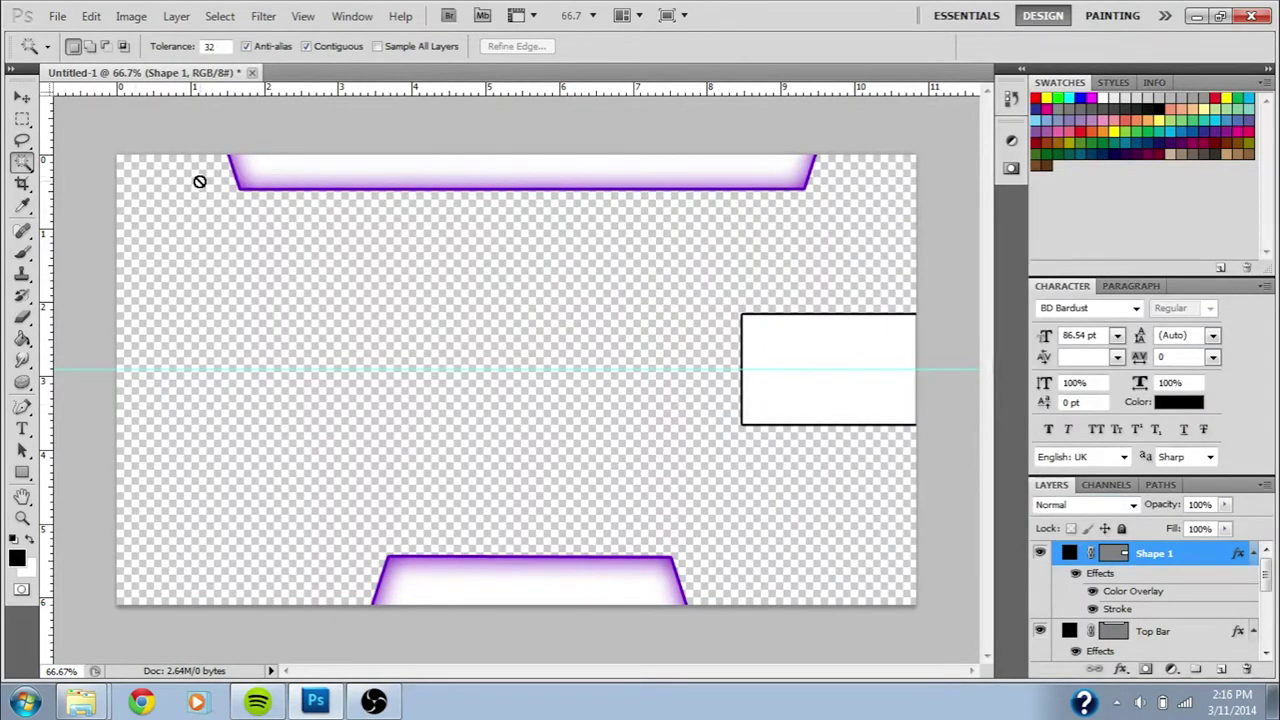
pyautogui.press('m')
pyautogui.moveTo(742, 315); pyautogui.dragTo(966, 417)
pyautogui.press('Delete')
pyautogui.press('Return')
pyautogui.hotkey('ctrl', 'd')
# Step: Rasterize the rectangle's layer
pyautogui.doubleClick(1194, 562)
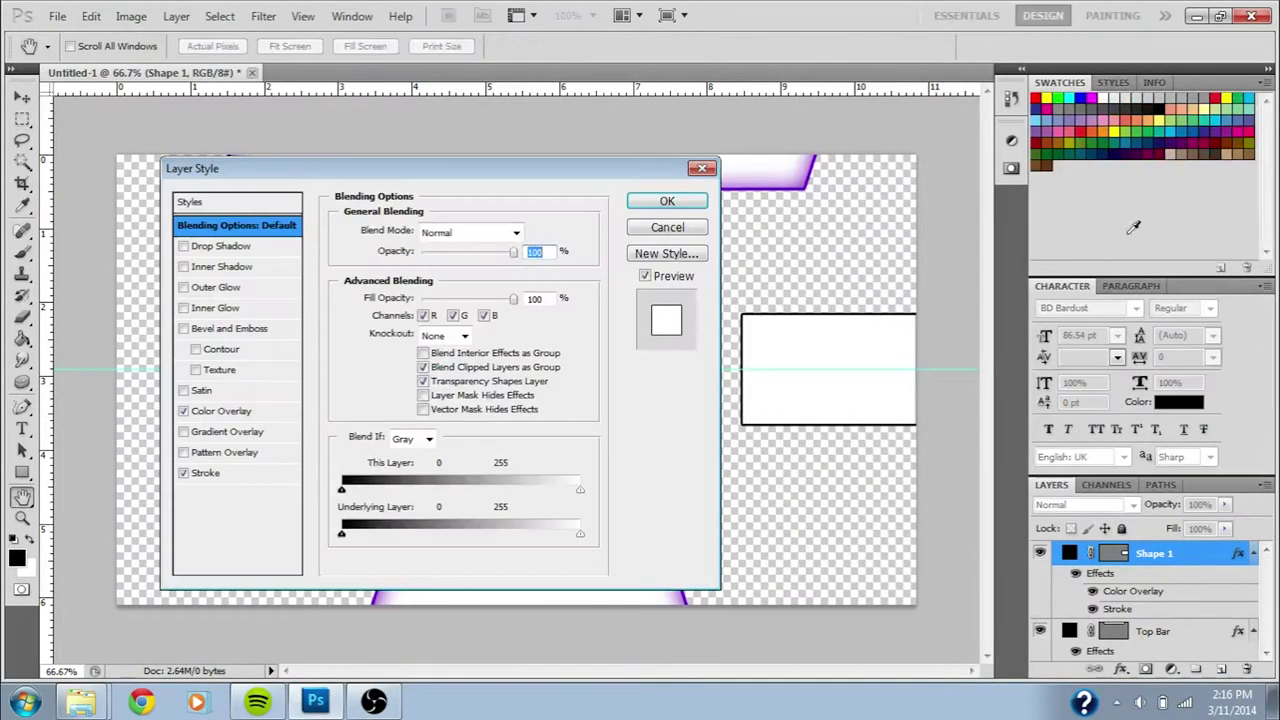
pyautogui.press('Escape')
pyautogui.rightClick(1190, 555)
pyautogui.click(1160, 255)
# Step: Try deleting the rectangle's fill with the Magic Wand, undo the deletion and deselect
pyautogui.click(22, 160)
pyautogui.press('Delete')
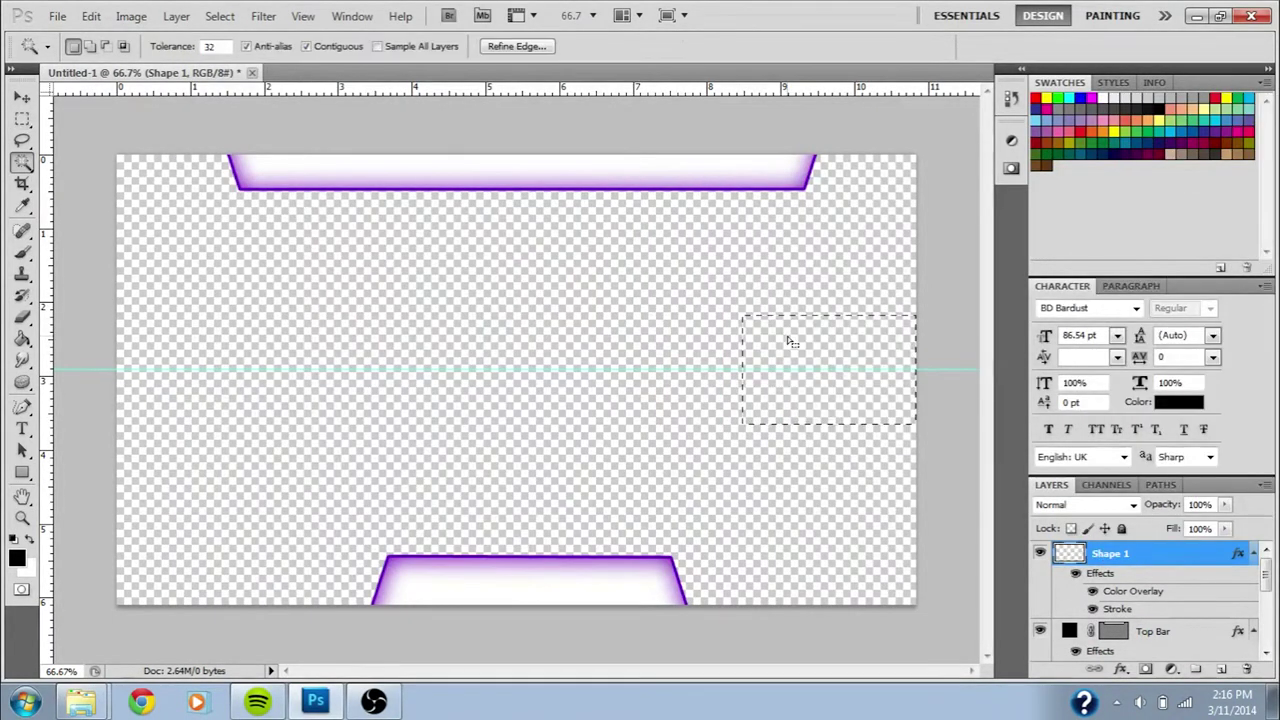
pyautogui.press('m')
pyautogui.hotkey('ctrl', 'z')
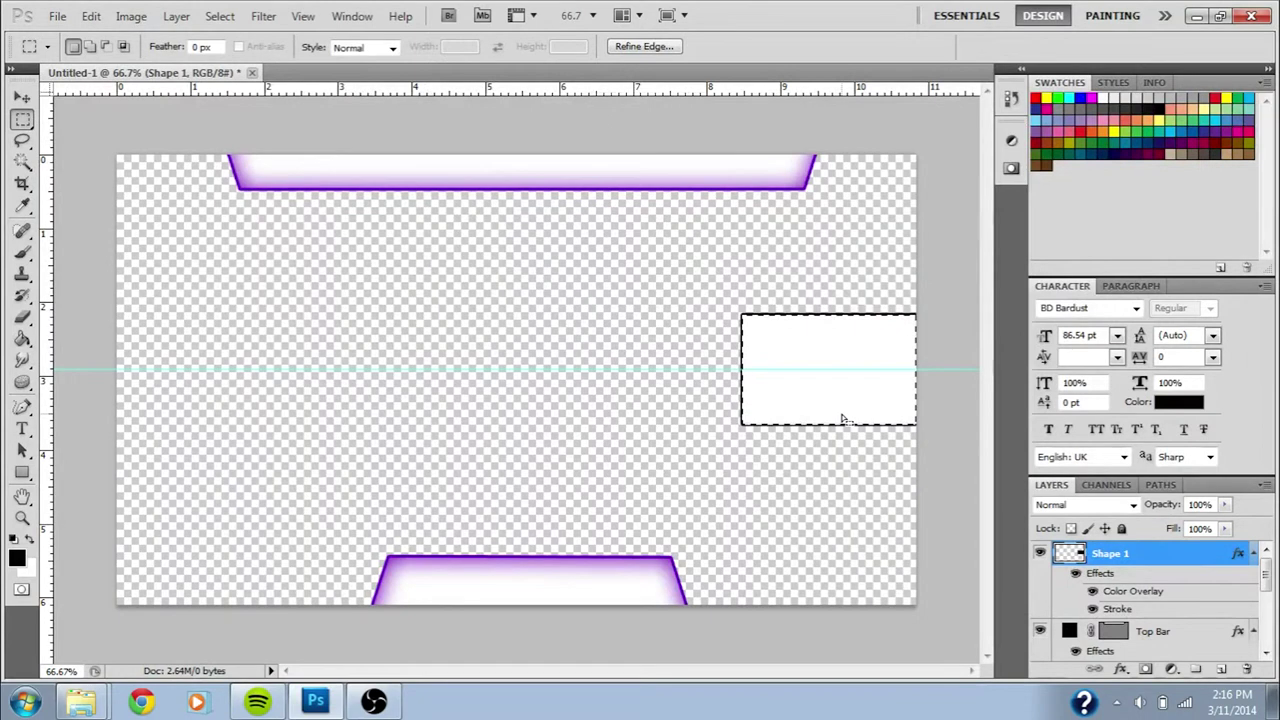
pyautogui.hotkey('ctrl', 'd')
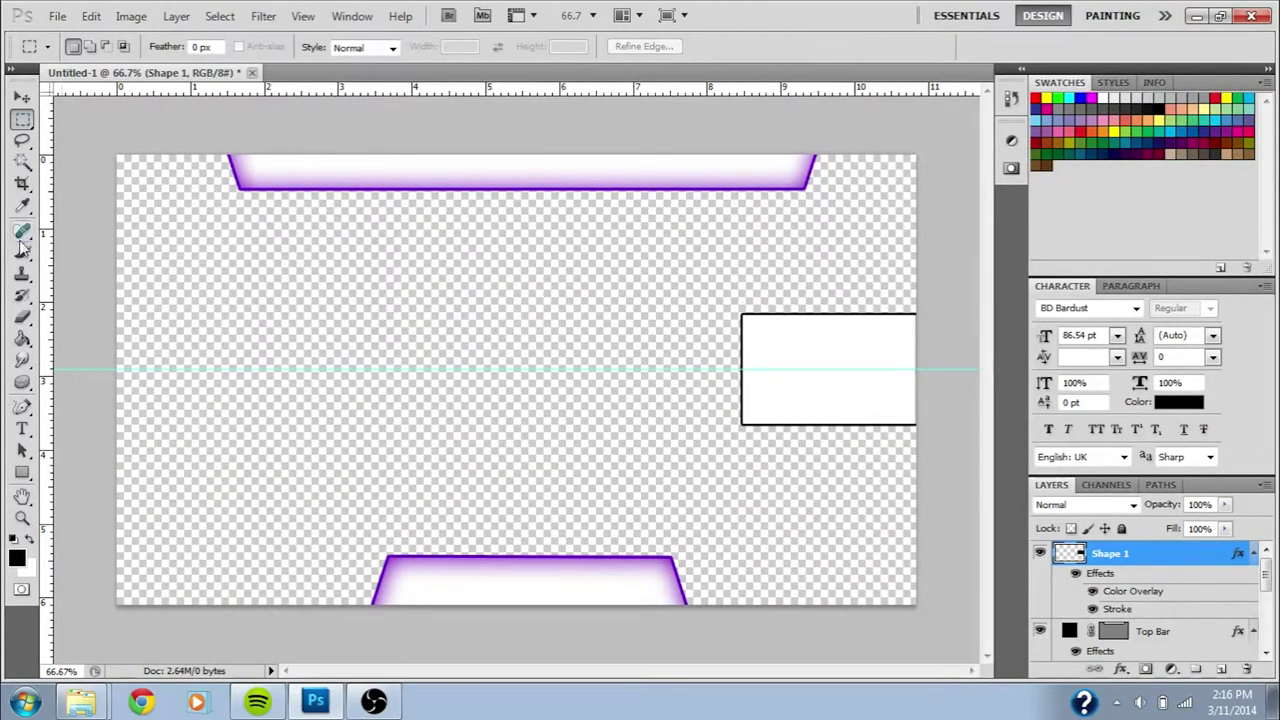
# Step: Place the cinch logo image from the file browser at the centre of the canvas
pyautogui.click(22, 97)
pyautogui.click(80, 702)
pyautogui.moveTo(719, 341); pyautogui.dragTo(382, 609)
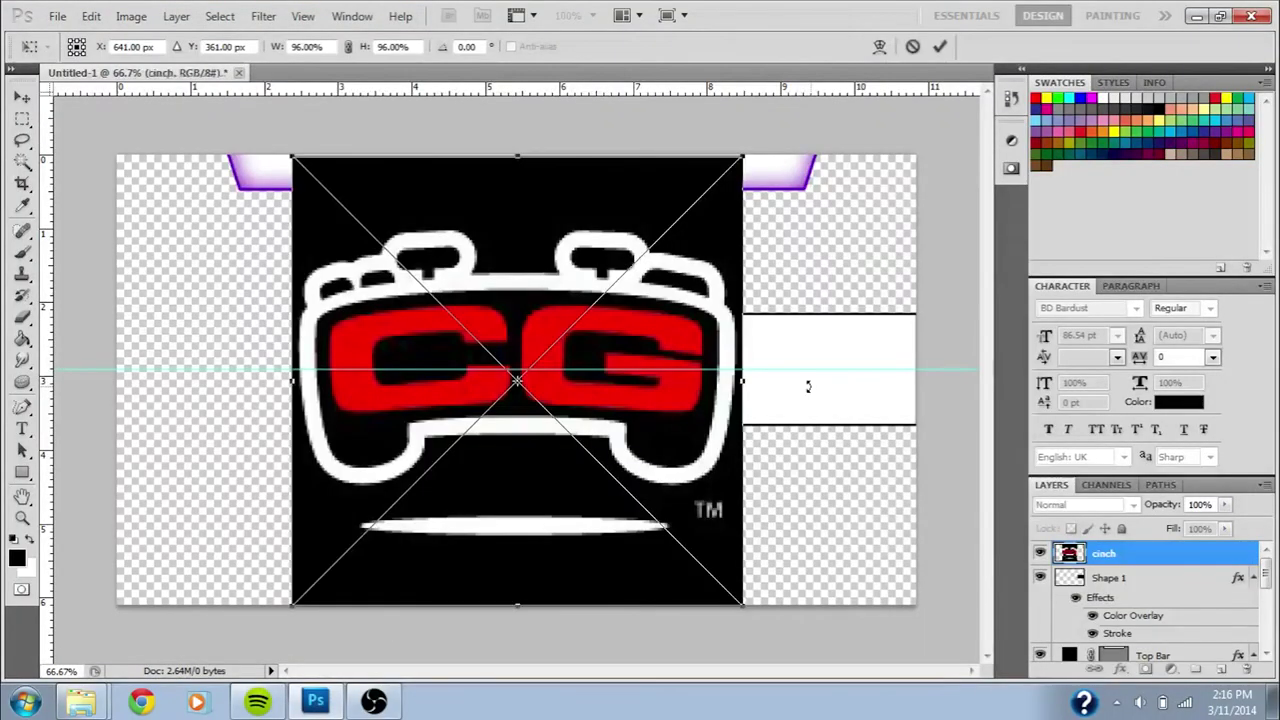
pyautogui.press('Return')
# Step: Rasterize the cinch logo layer and delete its black background using the Magic Wand
pyautogui.press('w')
pyautogui.click(630, 550)
pyautogui.rightClick(1140, 553)
pyautogui.click(1140, 252)
pyautogui.press('Delete')
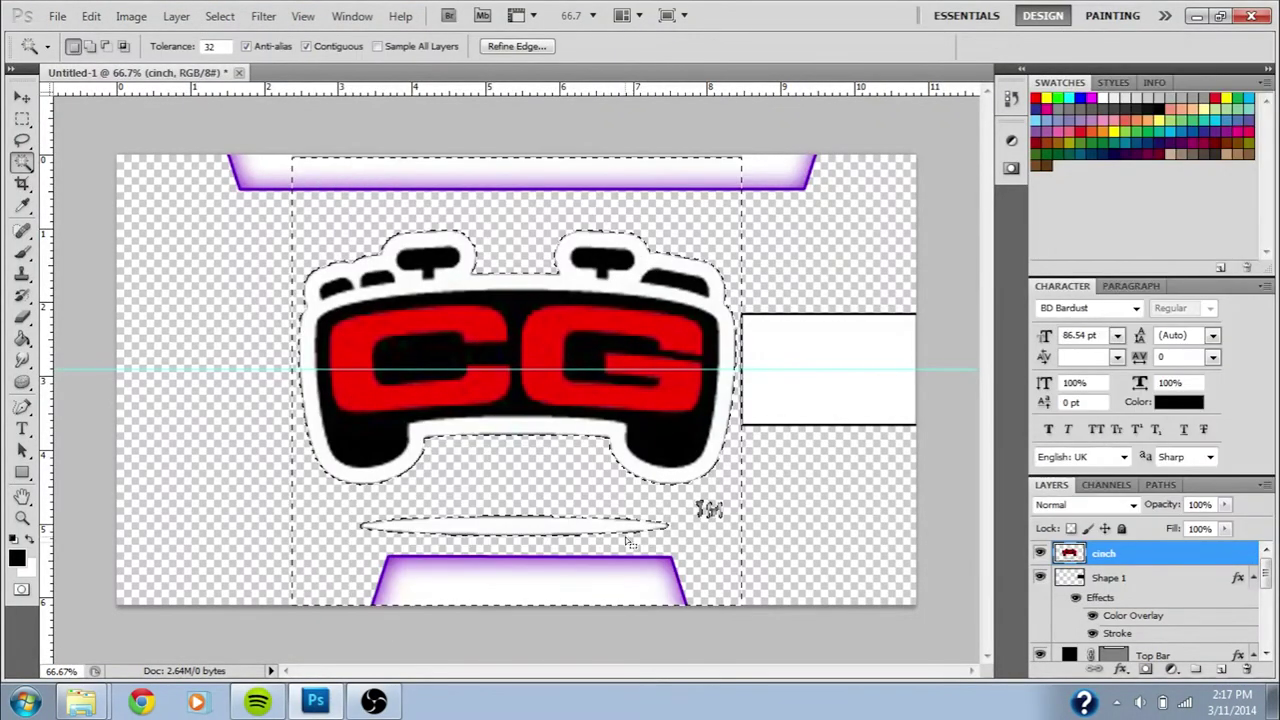
# Step: Remove the white ellipse and the leftover TM mark below the logo, and clear the selection
pyautogui.click(612, 527)
pyautogui.press('Delete')
pyautogui.click(23, 317)
pyautogui.click(23, 119)
pyautogui.hotkey('ctrl', 'd')
pyautogui.click(23, 317)
pyautogui.click(96, 46)
pyautogui.press('Escape')
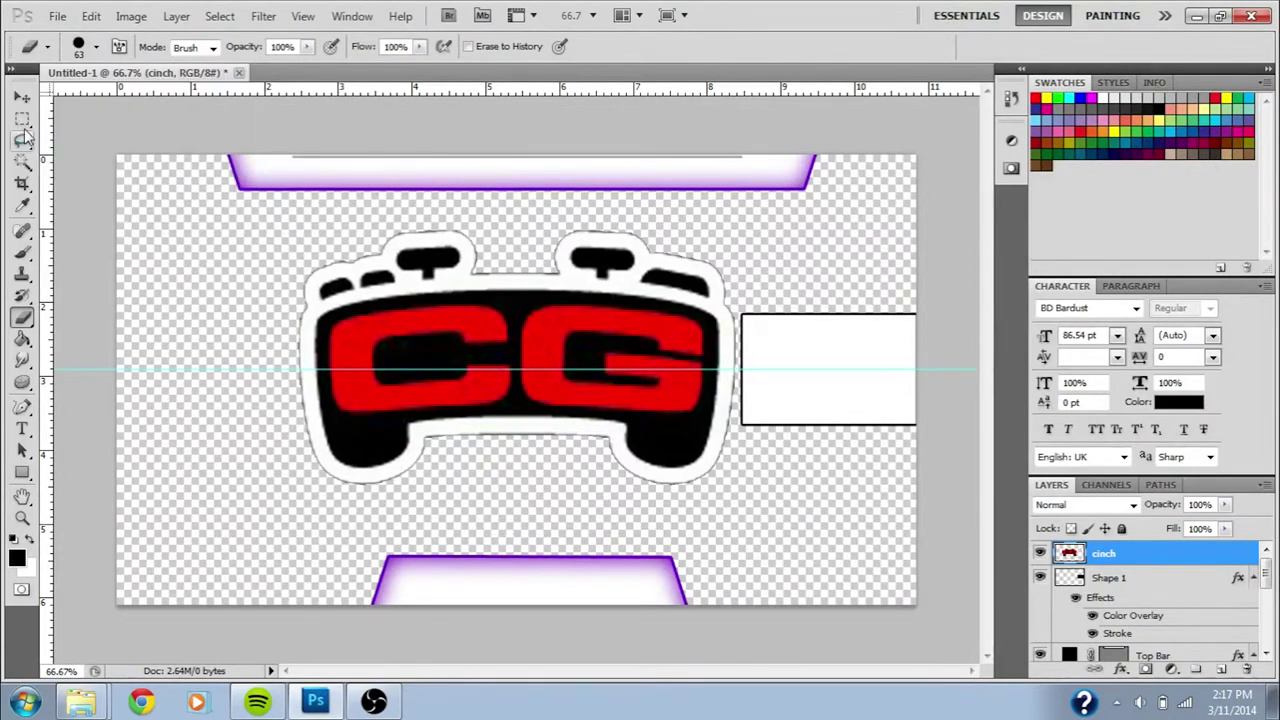
# Step: Add a 4 px Stroke to the cinch layer in the purple sampled from the Bottom Bar's outline
pyautogui.press('m')
pyautogui.rightClick(1100, 553)
pyautogui.click(1139, 126)
pyautogui.click(207, 473)
pyautogui.doubleClick(530, 232)
pyautogui.write('1')
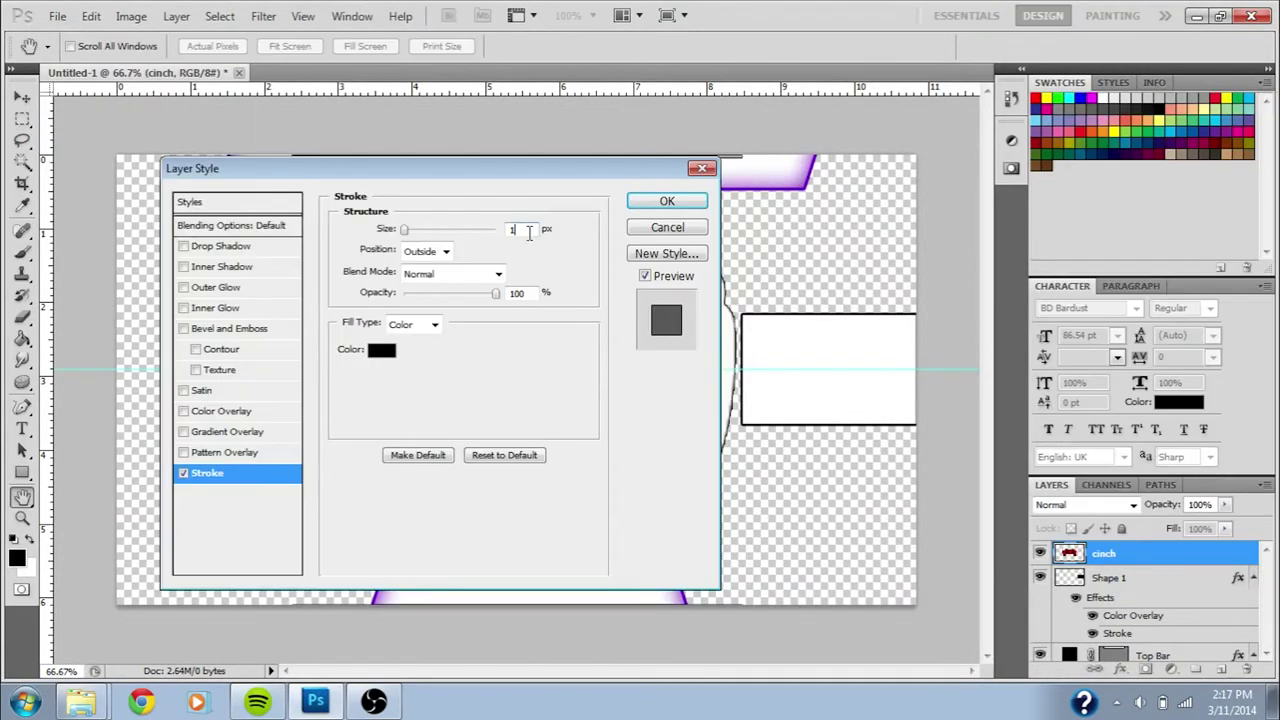
pyautogui.press('BackSpace')
pyautogui.write('4')
pyautogui.click(381, 350)
pyautogui.click(683, 598)
pyautogui.click(1250, 266)
pyautogui.click(694, 202)
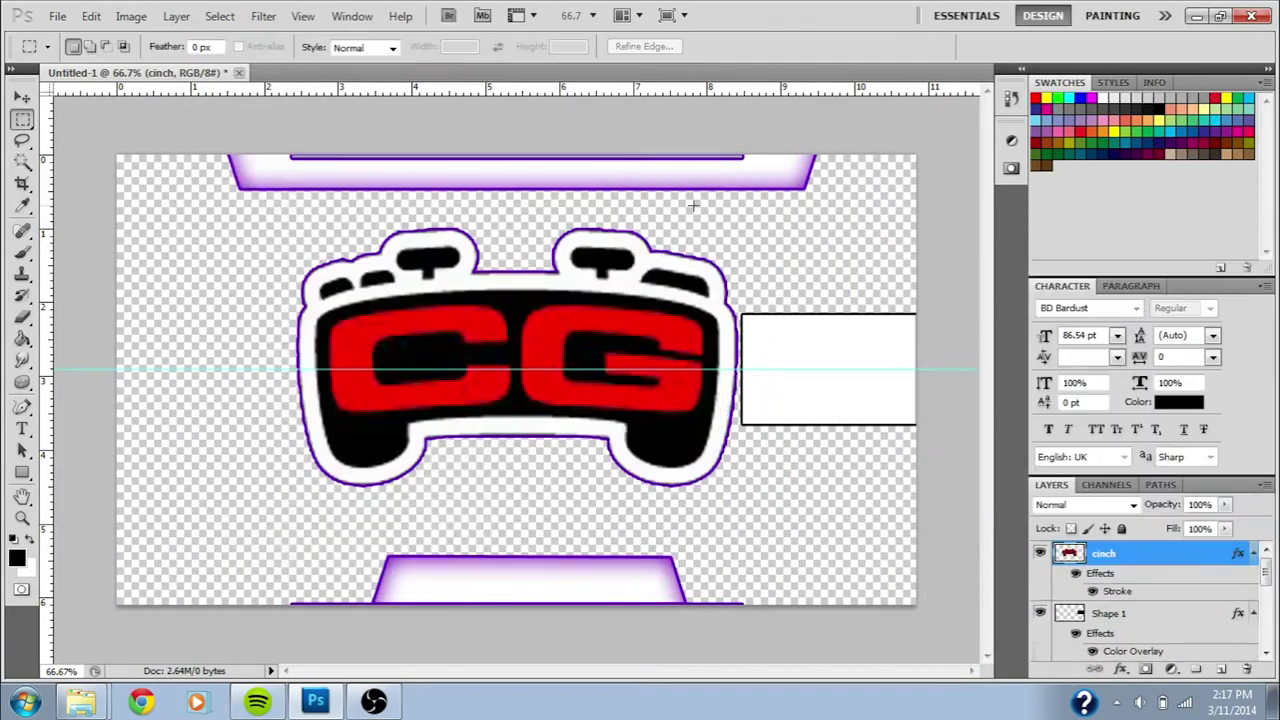
# Step: Open the cinch layer's blending options and enable Bevel and Emboss with its default settings
pyautogui.rightClick(1100, 556)
pyautogui.click(1138, 133)
pyautogui.click(240, 328)
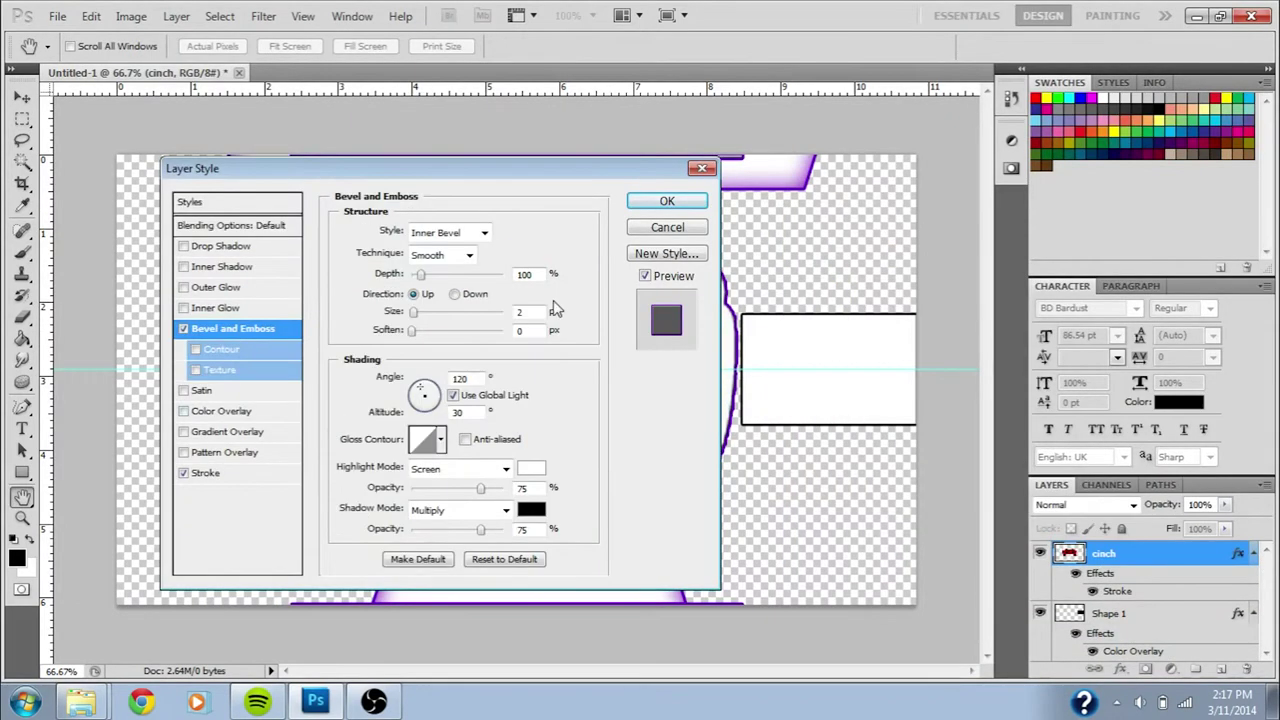
# Step: Add a linear Gradient Overlay to the cinch layer, fading from the outline purple to transparent at 50% opacity
pyautogui.click(232, 431)
pyautogui.click(509, 271)
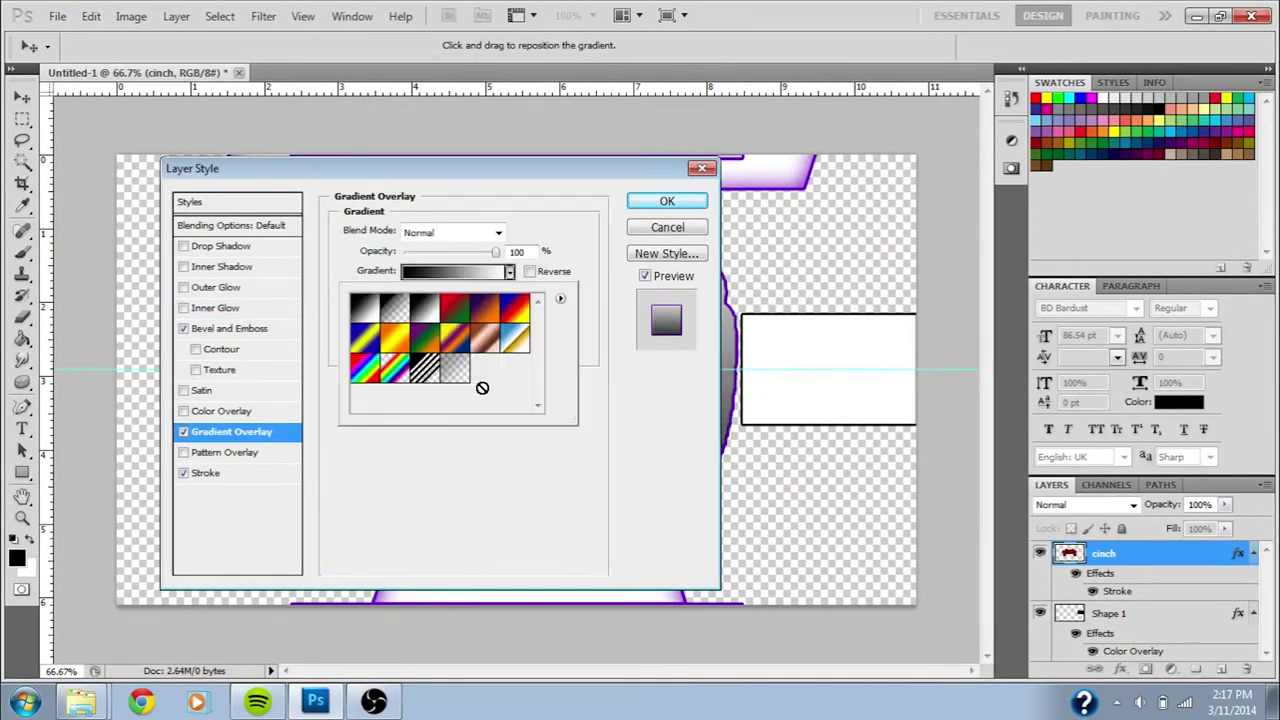
pyautogui.click(394, 308)
pyautogui.click(454, 272)
pyautogui.doubleClick(238, 428)
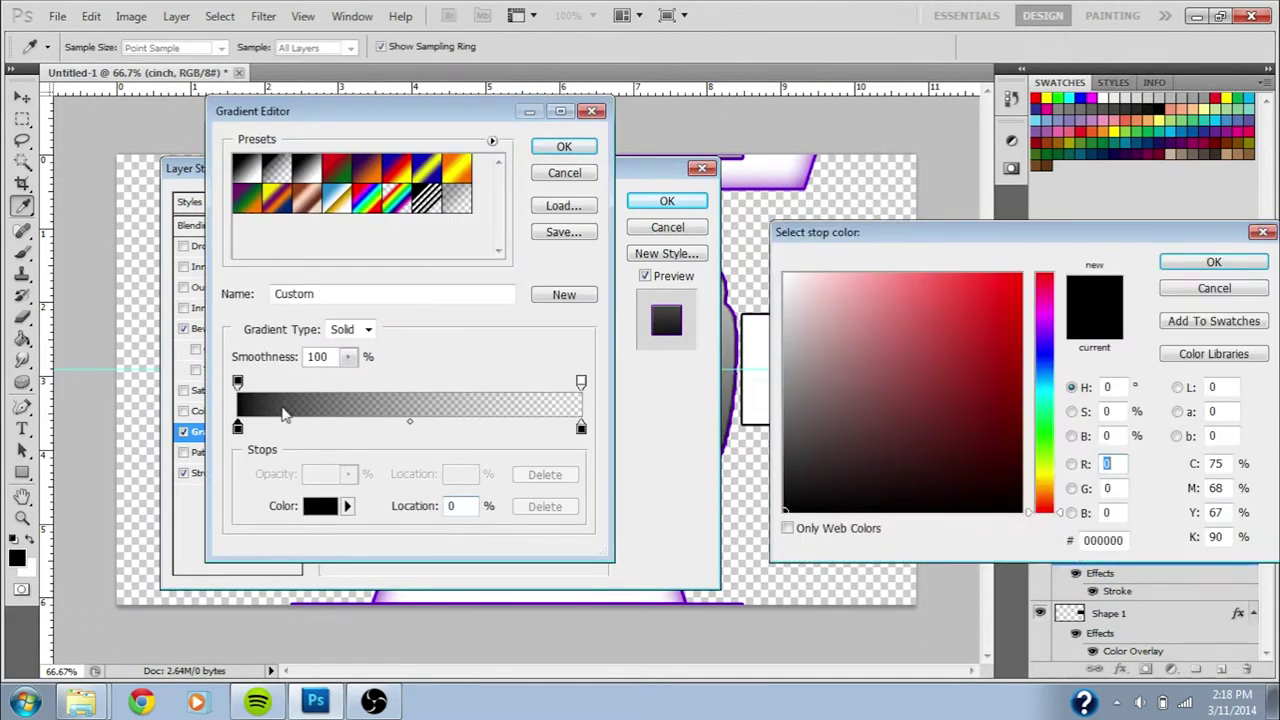
pyautogui.click(737, 352)
pyautogui.click(1213, 262)
pyautogui.click(564, 146)
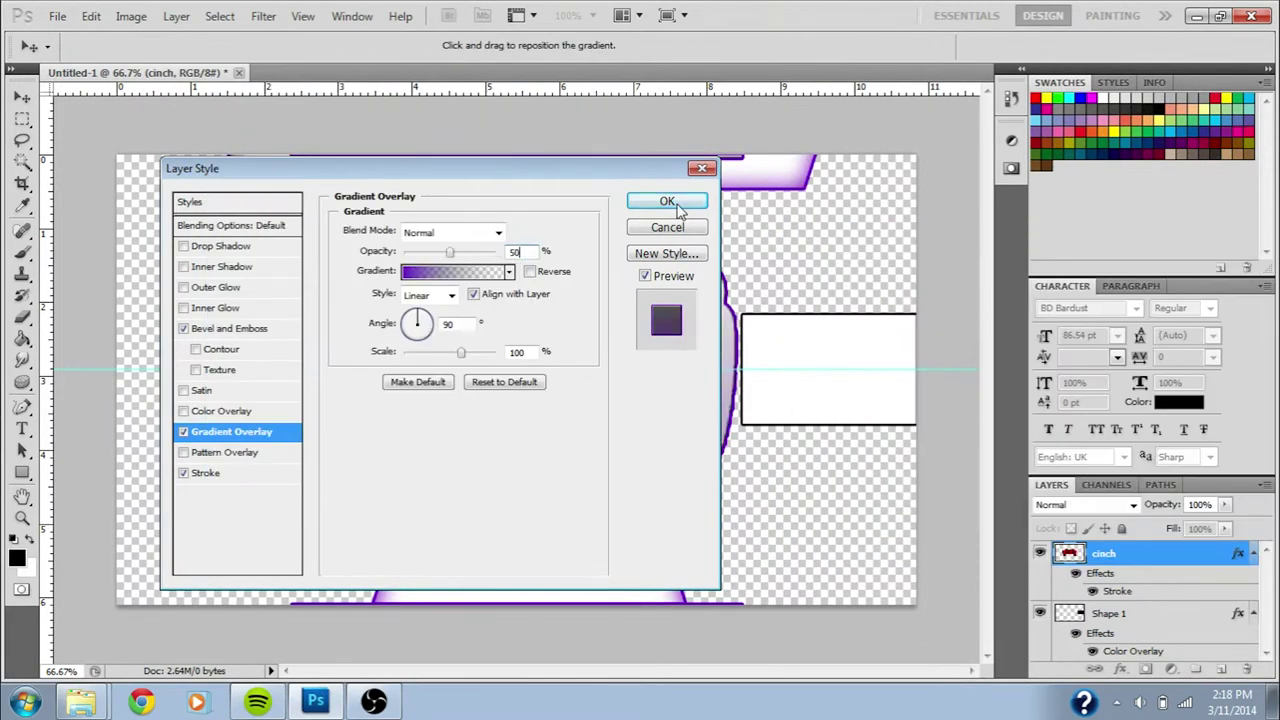
pyautogui.click(667, 201)
pyautogui.hotkey('ctrl', 't')
pyautogui.press('Escape')
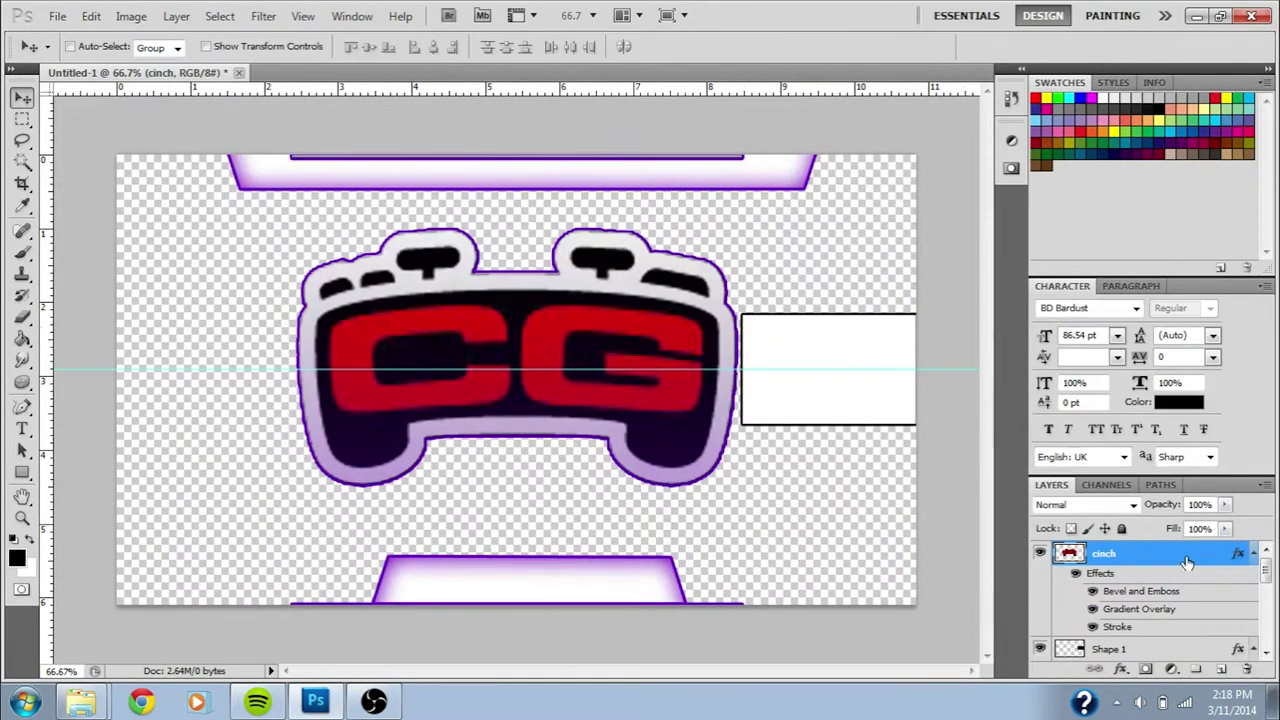
pyautogui.press('w')
pyautogui.click(411, 330)
pyautogui.keyDown('shift'); pyautogui.click(559, 332); pyautogui.keyUp('shift')
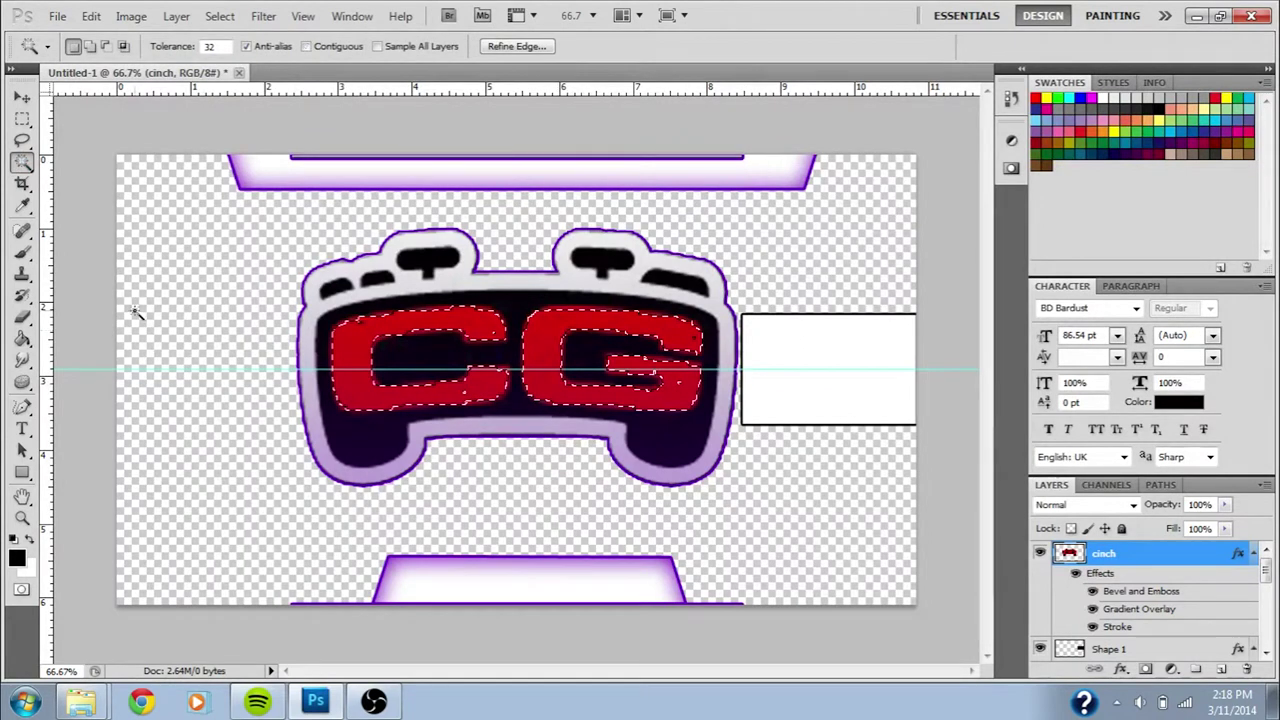
pyautogui.hotkey('ctrl', 'd')
pyautogui.click(382, 334)
pyautogui.hotkey('ctrl', 'd')
# Step: Select the red C and G letters of the logo using the Magic Wand with a tolerance of 100
pyautogui.moveTo(227, 47); pyautogui.dragTo(170, 48)
pyautogui.write('100')
pyautogui.click(359, 354)
pyautogui.keyDown('shift'); pyautogui.click(546, 356); pyautogui.keyUp('shift')
pyautogui.rightClick(358, 331)
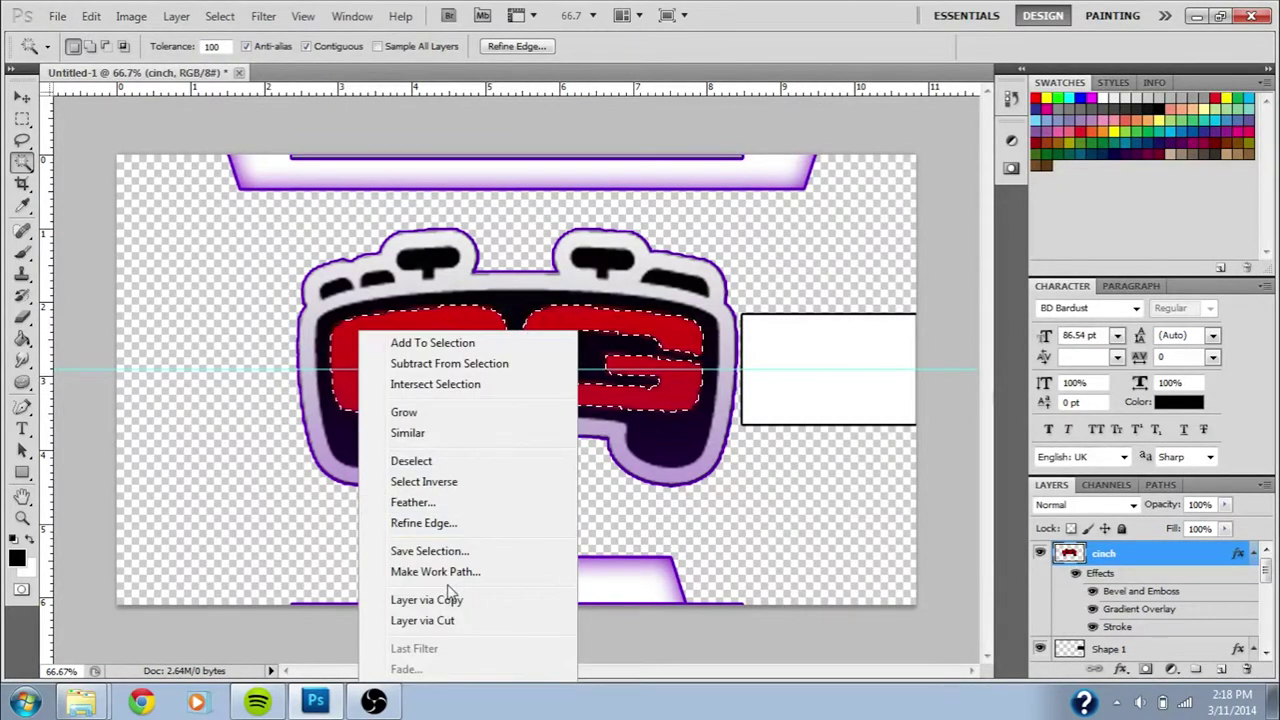
pyautogui.press('Escape')
# Step: Set the foreground colour to the outline purple, fill the selected C and G with the Paint Bucket, and deselect
pyautogui.press('g')
pyautogui.click(363, 352)
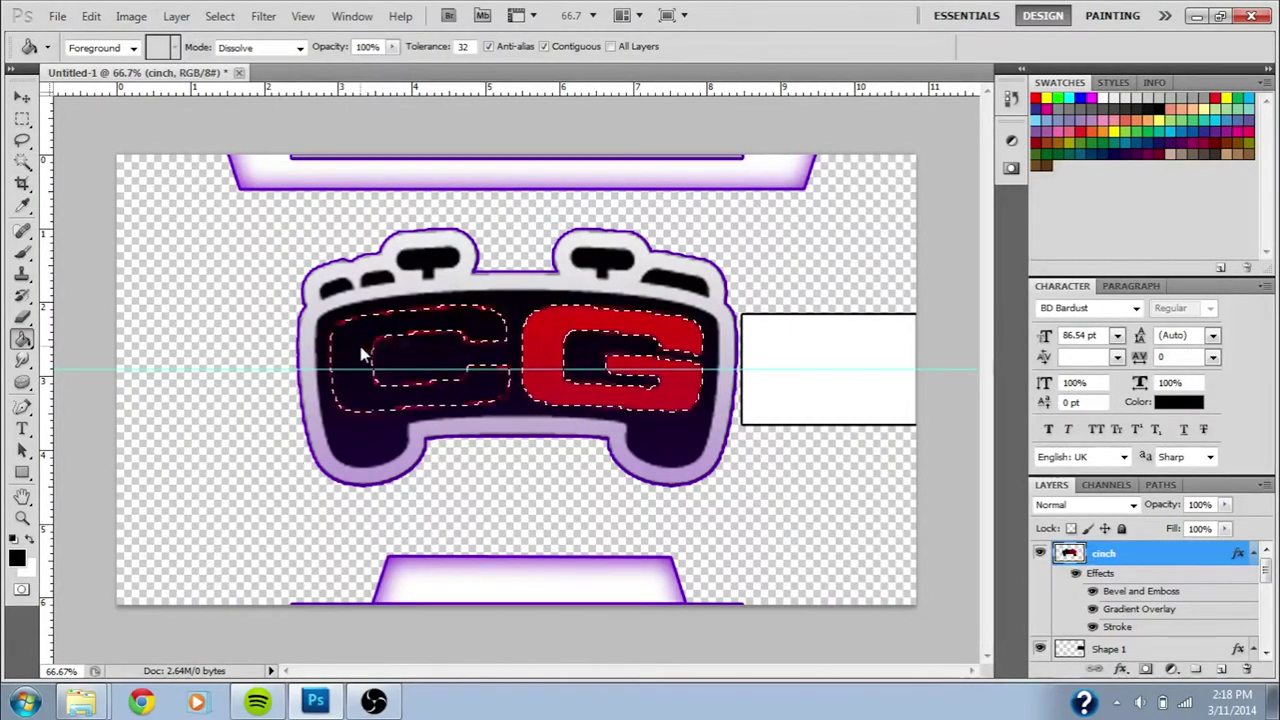
pyautogui.click(16, 558)
pyautogui.click(1223, 251)
pyautogui.click(455, 316)
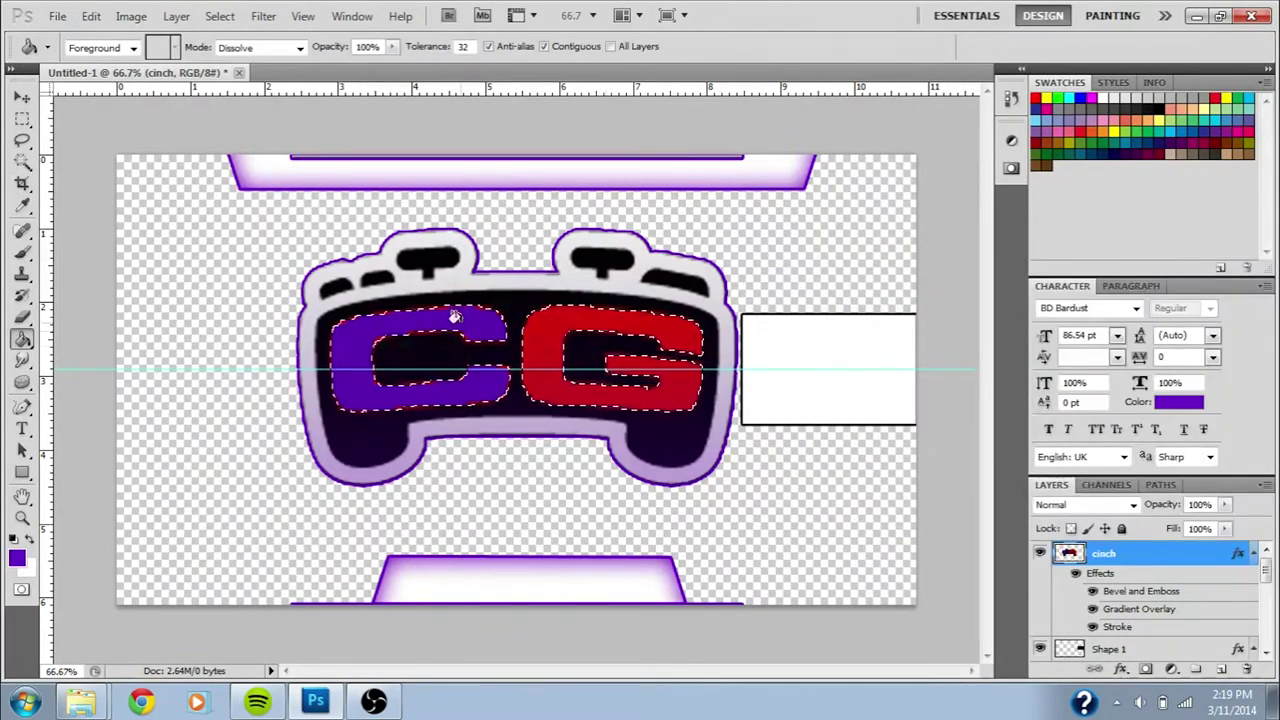
pyautogui.click(543, 345)
pyautogui.hotkey('ctrl', 'd')
# Step: Scale the cinch logo down to about 69% and erase the stray purple line above it
pyautogui.click(22, 119)
pyautogui.hotkey('ctrl', 't')
pyautogui.moveTo(737, 157); pyautogui.dragTo(606, 289)
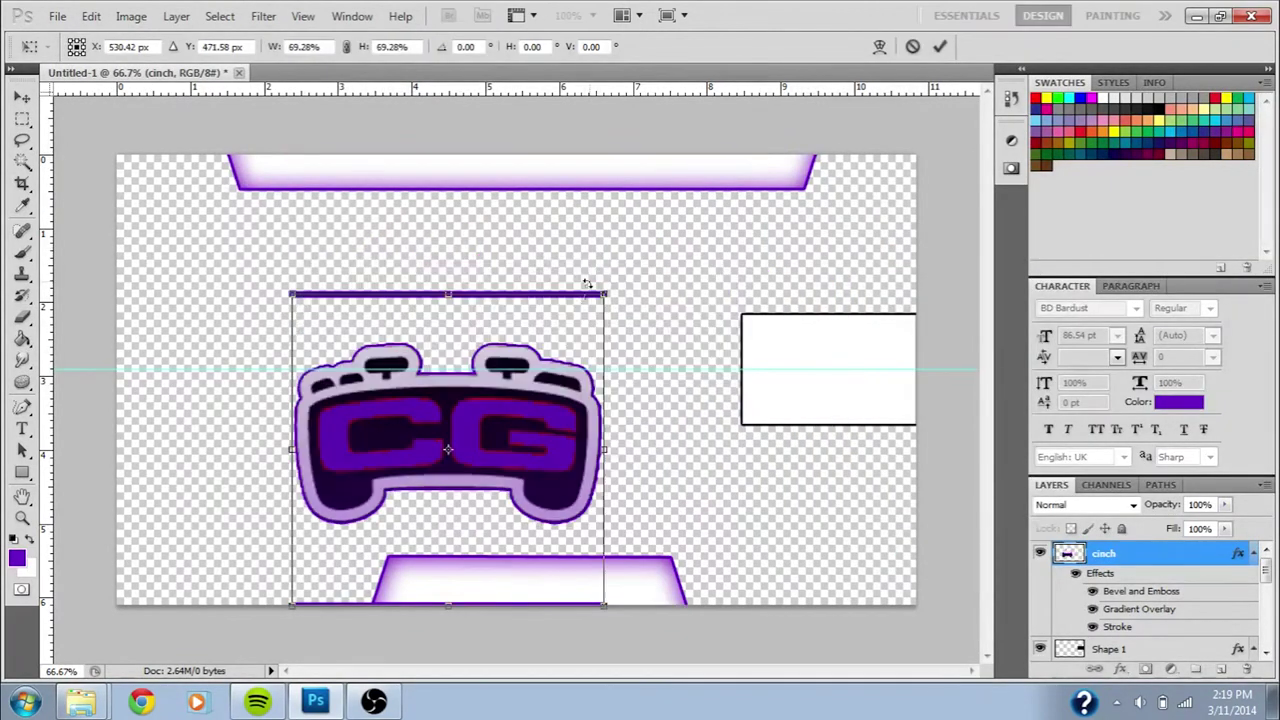
pyautogui.click(22, 316)
pyautogui.press('Return')
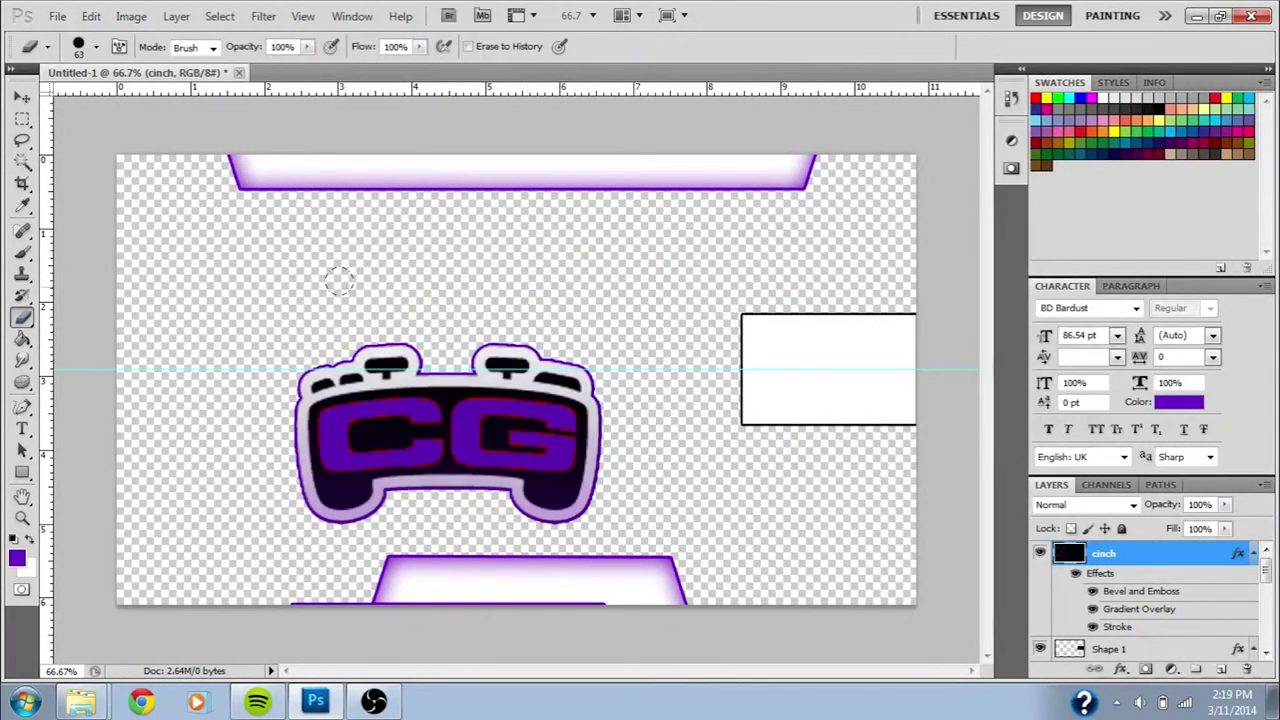
# Step: Enlarge the cinch logo to about 1046% with Free Transform and place it over the middle of the canvas
pyautogui.hotkey('ctrl', 't')
pyautogui.moveTo(606, 343); pyautogui.dragTo(980, 118)
pyautogui.press('Return')
pyautogui.click(18, 96)
pyautogui.hotkey('ctrl', 't')
pyautogui.moveTo(760, 246); pyautogui.dragTo(638, 301)
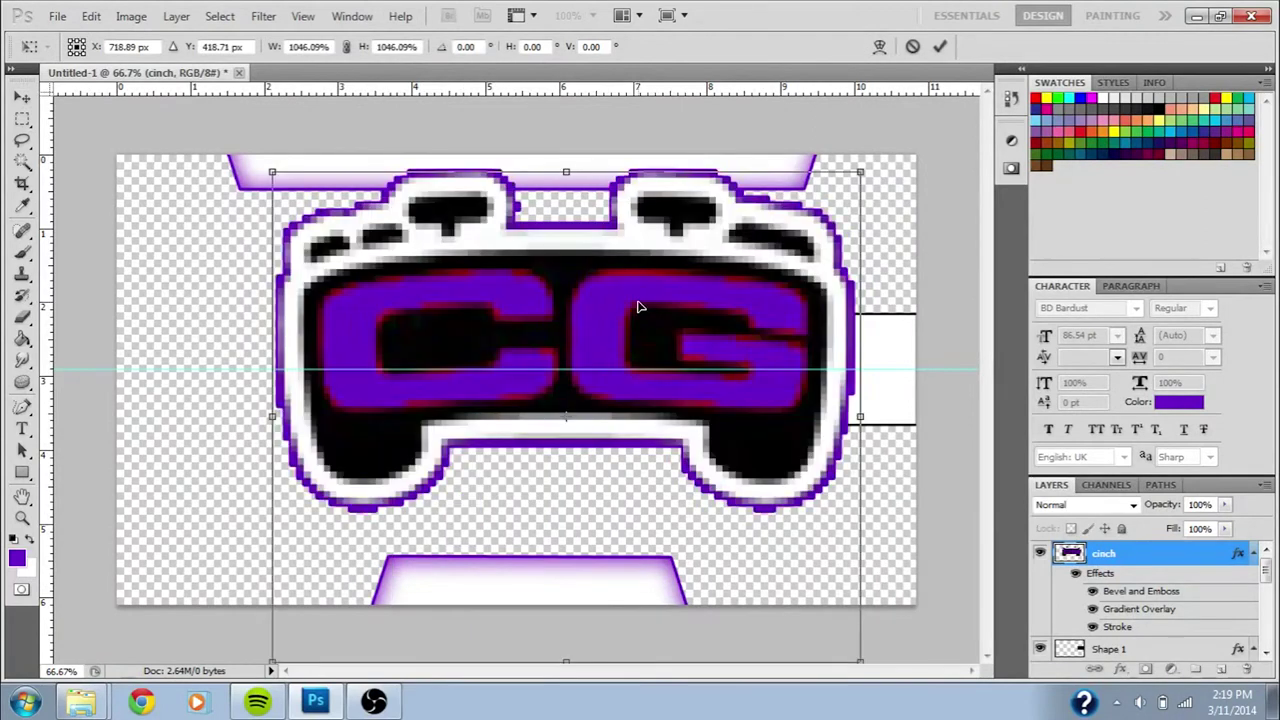
pyautogui.press('Return')
pyautogui.press('w')
pyautogui.click(394, 282)
pyautogui.click(656, 310)
pyautogui.hotkey('ctrl', 'z')
pyautogui.click(22, 119)
pyautogui.hotkey('ctrl', 'd')
# Step: Paint over the red outer edges of the letter C in purple with a 31 px hard round brush
pyautogui.click(22, 253)
pyautogui.click(333, 304)
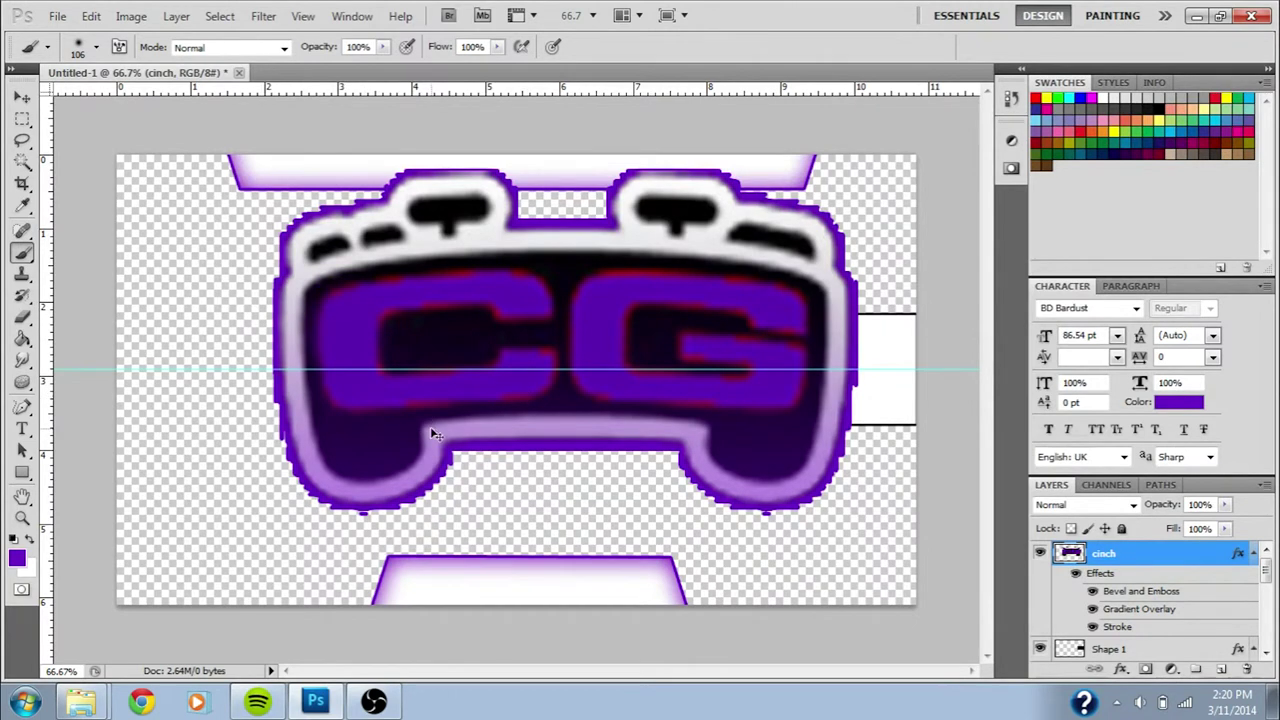
pyautogui.click(96, 47)
pyautogui.click(71, 174)
pyautogui.moveTo(108, 105); pyautogui.dragTo(100, 105)
pyautogui.press('Return')
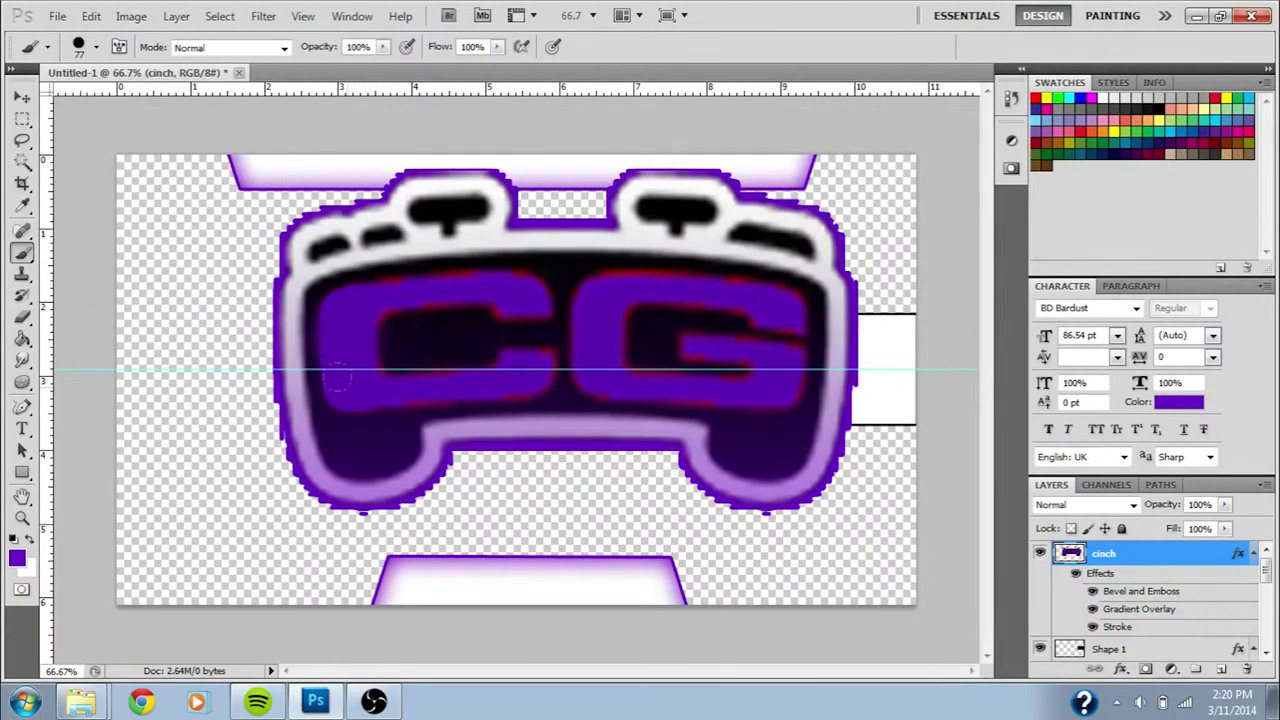
pyautogui.click(96, 47)
pyautogui.moveTo(82, 98); pyautogui.dragTo(61, 98)
pyautogui.click(392, 288)
pyautogui.moveTo(362, 296)
pyautogui.mouseDown()
pyautogui.moveTo(500, 283)
pyautogui.moveTo(544, 297)
pyautogui.moveTo(548, 316)
pyautogui.moveTo(408, 308)
pyautogui.moveTo(376, 321)
pyautogui.mouseUp()
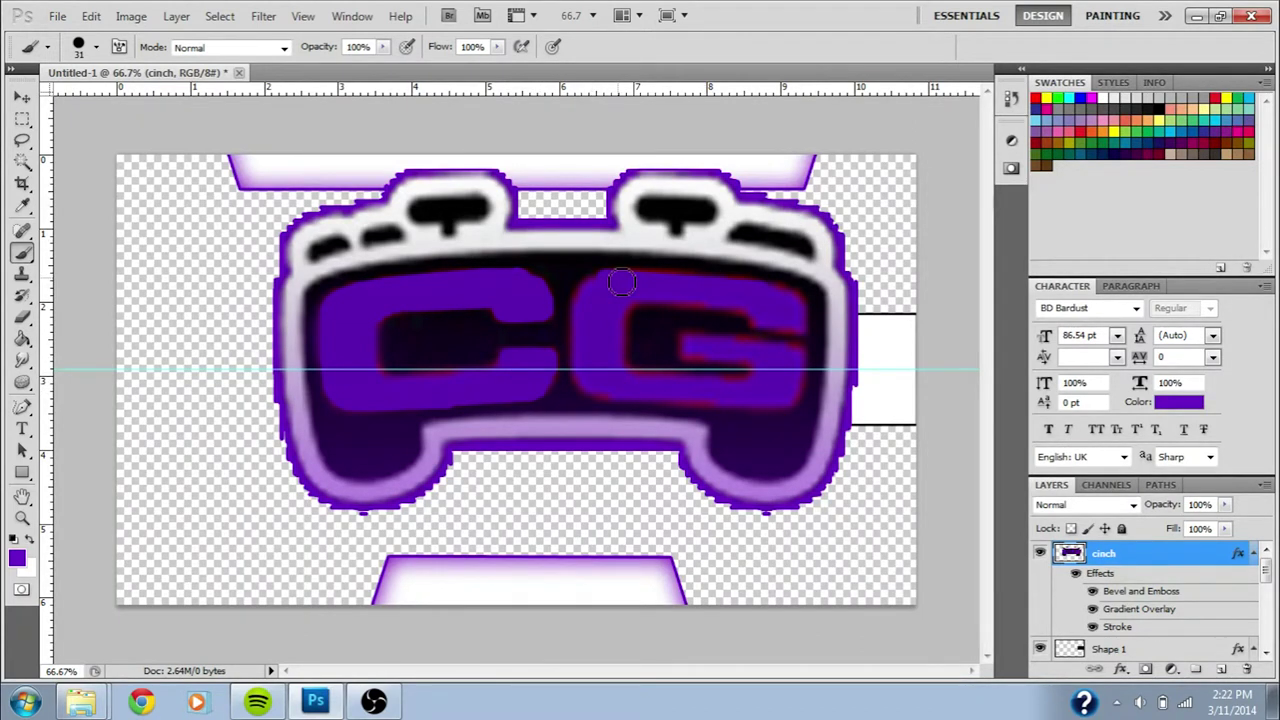
# Step: Paint over the red edges of the letter G in purple, including its inner opening and crossbar
pyautogui.moveTo(794, 304)
pyautogui.mouseDown()
pyautogui.moveTo(783, 297)
pyautogui.moveTo(798, 323)
pyautogui.mouseUp()
pyautogui.keyDown('shift'); pyautogui.click(764, 322); pyautogui.keyUp('shift')
pyautogui.keyDown('shift'); pyautogui.click(653, 300); pyautogui.keyUp('shift')
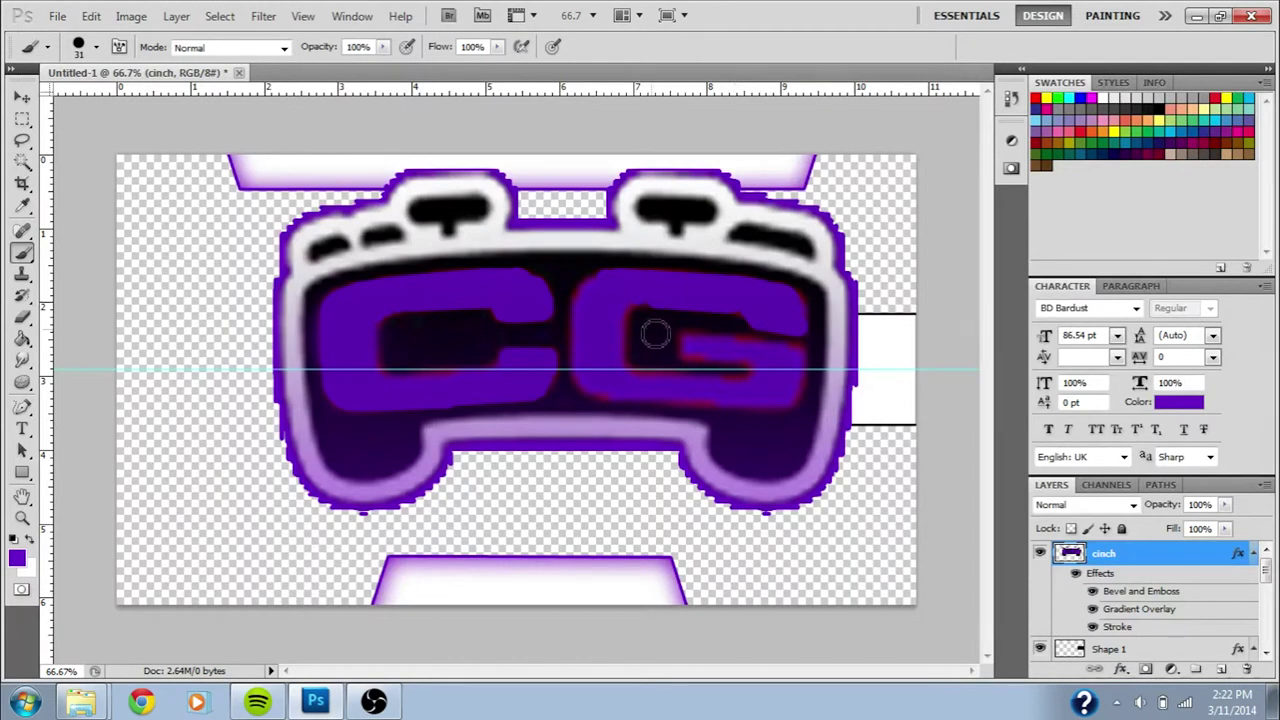
pyautogui.keyDown('shift'); pyautogui.click(619, 376); pyautogui.keyUp('shift')
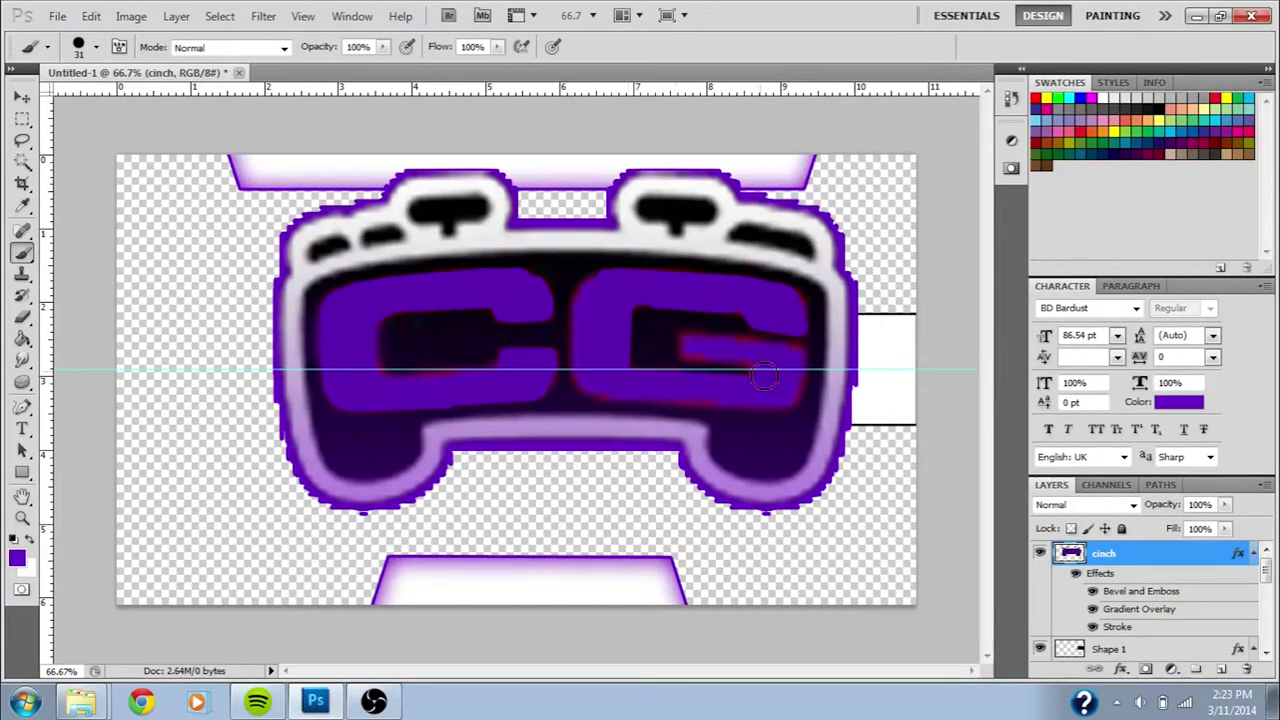
pyautogui.click(692, 346)
pyautogui.keyDown('shift'); pyautogui.click(794, 359); pyautogui.keyUp('shift')
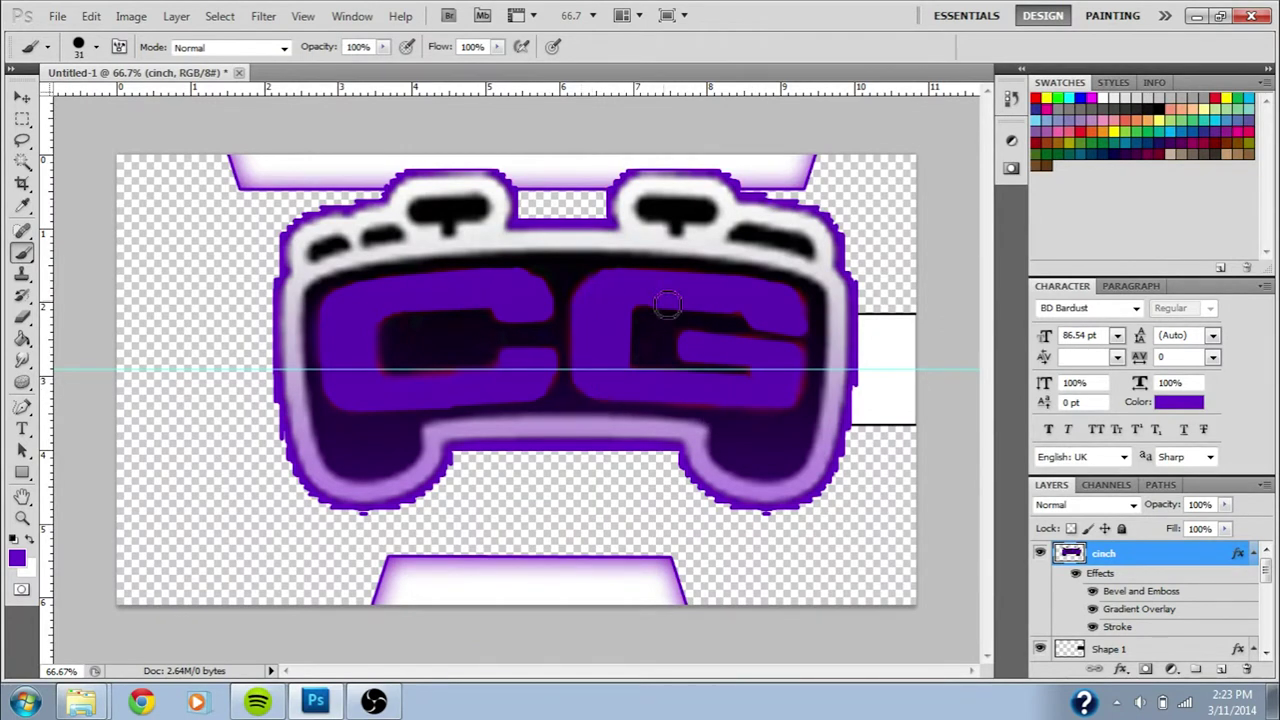
# Step: Shrink the cinch logo to fit inside the Bottom Bar and place it at the bar's left end
pyautogui.press('m')
pyautogui.hotkey('ctrl', 't')
pyautogui.moveTo(862, 172); pyautogui.dragTo(385, 562)
pyautogui.moveTo(335, 615); pyautogui.dragTo(431, 568)
pyautogui.moveTo(483, 522); pyautogui.dragTo(428, 582)
pyautogui.press('Return')
pyautogui.press('v')
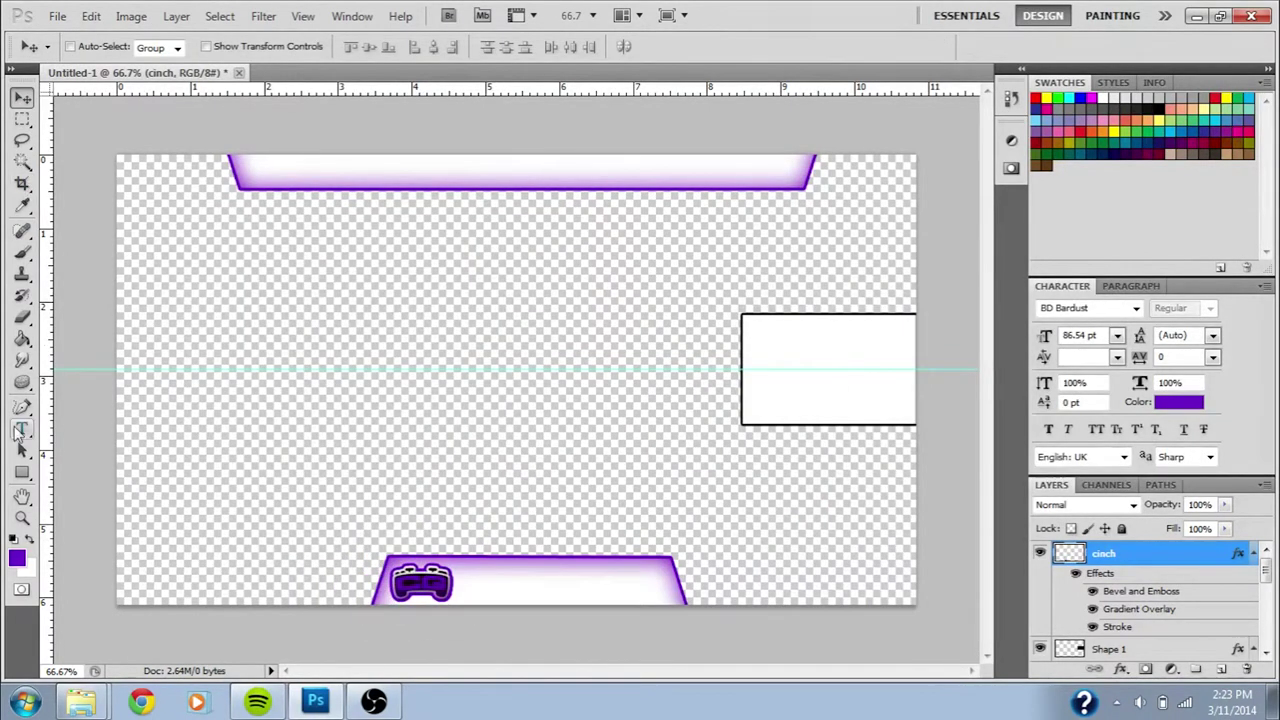
# Step: Add the text "Use Code: Valor for 5% of" on the Bottom Bar beside the logo
pyautogui.click(22, 428)
pyautogui.click(498, 573)
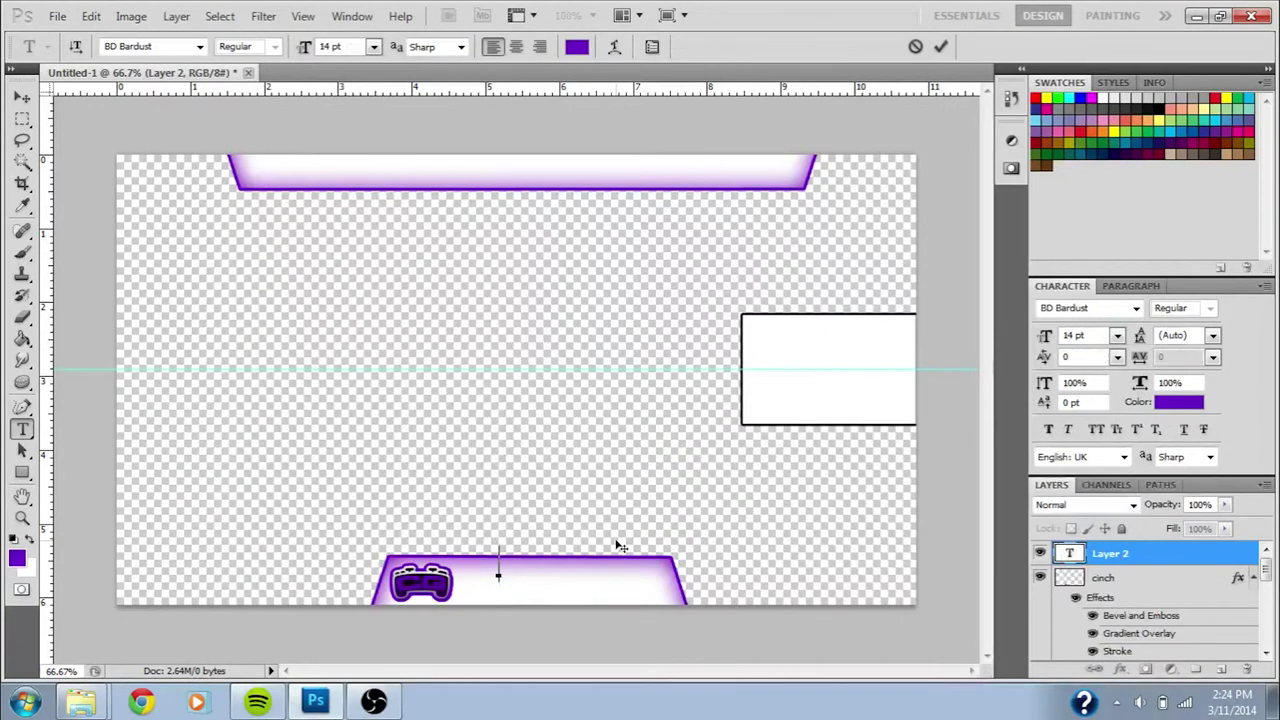
pyautogui.write('Use Code: Valor')
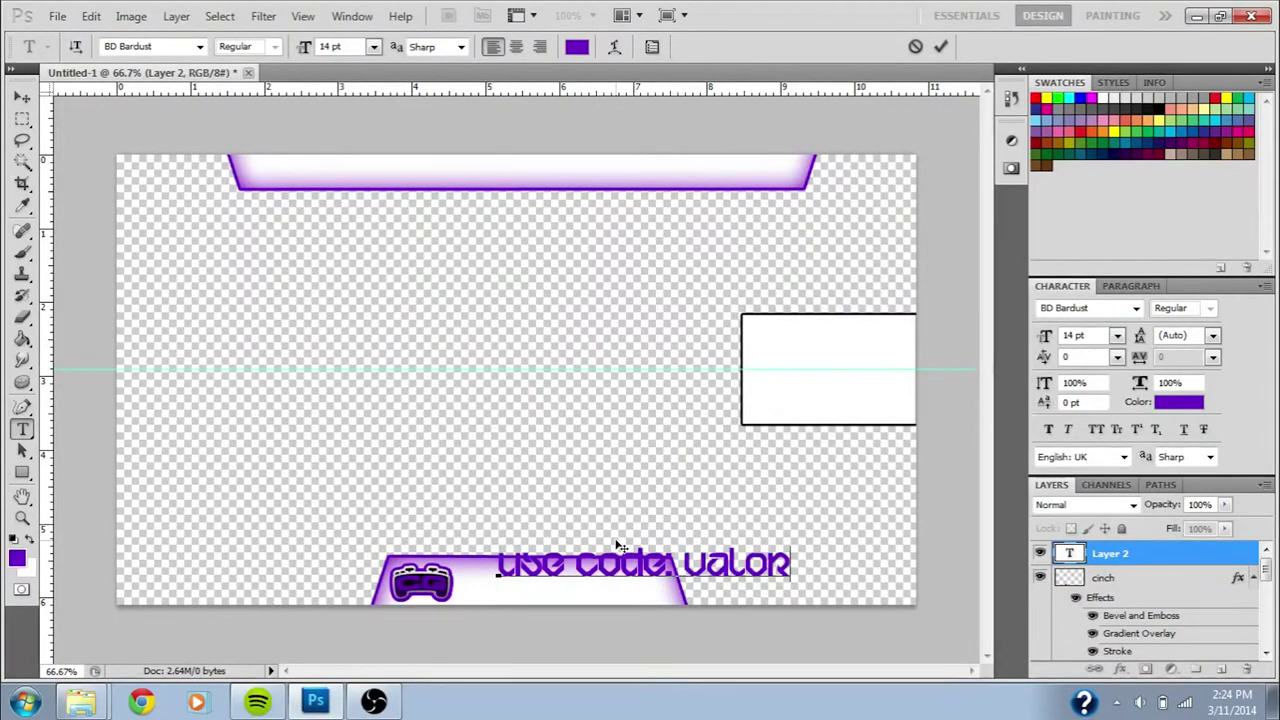
pyautogui.write(' for 5% of')
# Step: Set the size of the whole promo text to 6 pt
pyautogui.hotkey('ctrl', 'a')
pyautogui.click(1118, 336)
pyautogui.click(1112, 468)
pyautogui.click(1118, 336)
pyautogui.click(1112, 447)
pyautogui.click(1118, 336)
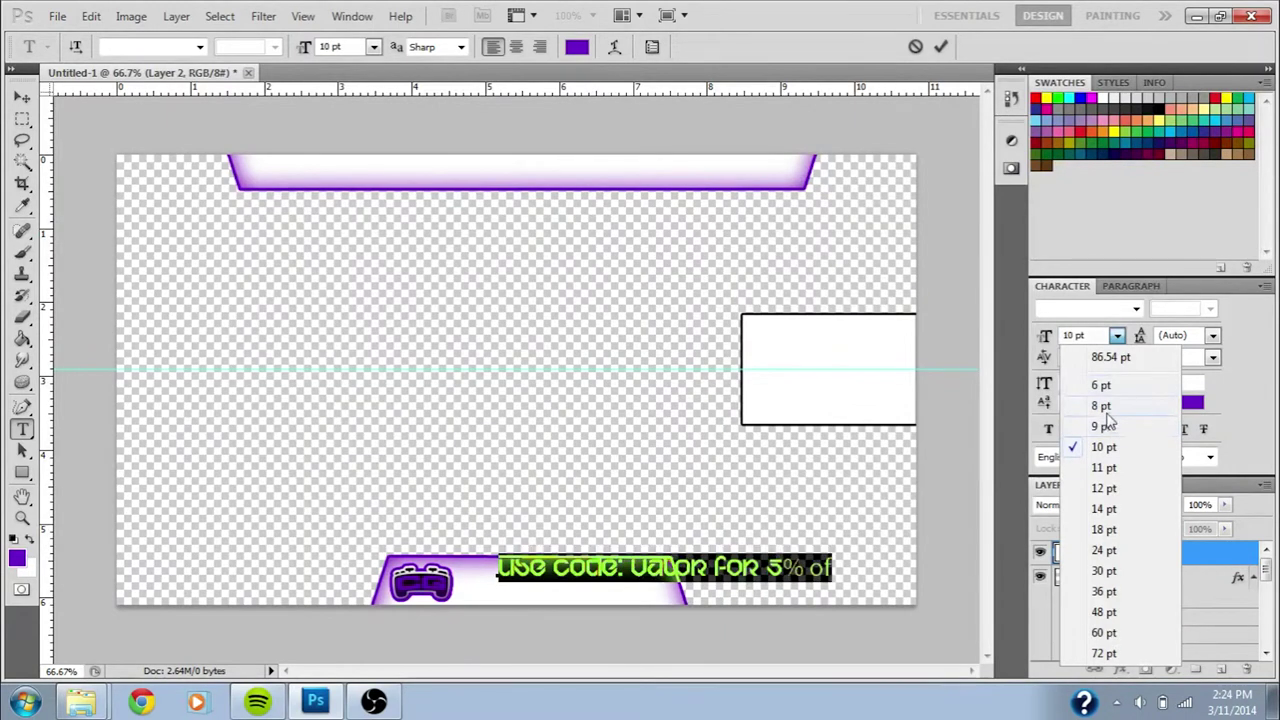
pyautogui.click(1100, 385)
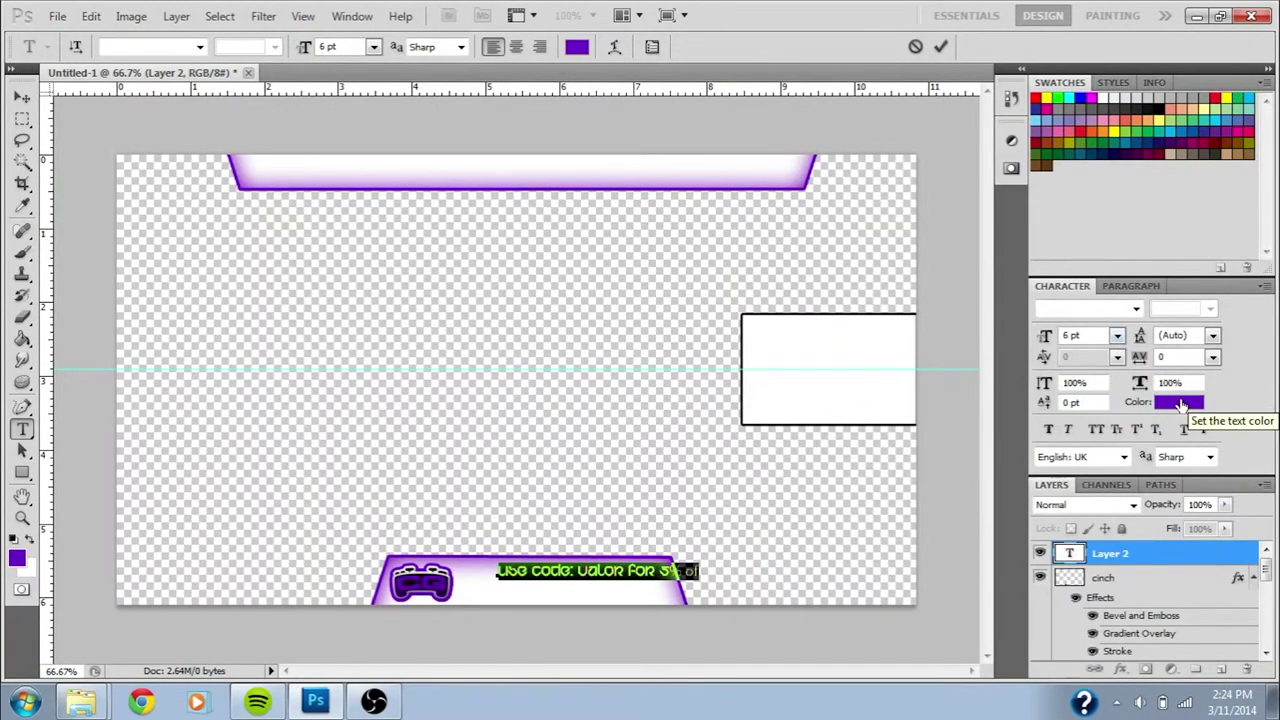
# Step: Change the promo text's colour to black and its font to PrimaSans BT
pyautogui.click(1181, 404)
pyautogui.moveTo(909, 357); pyautogui.dragTo(780, 514)
pyautogui.press('Return')
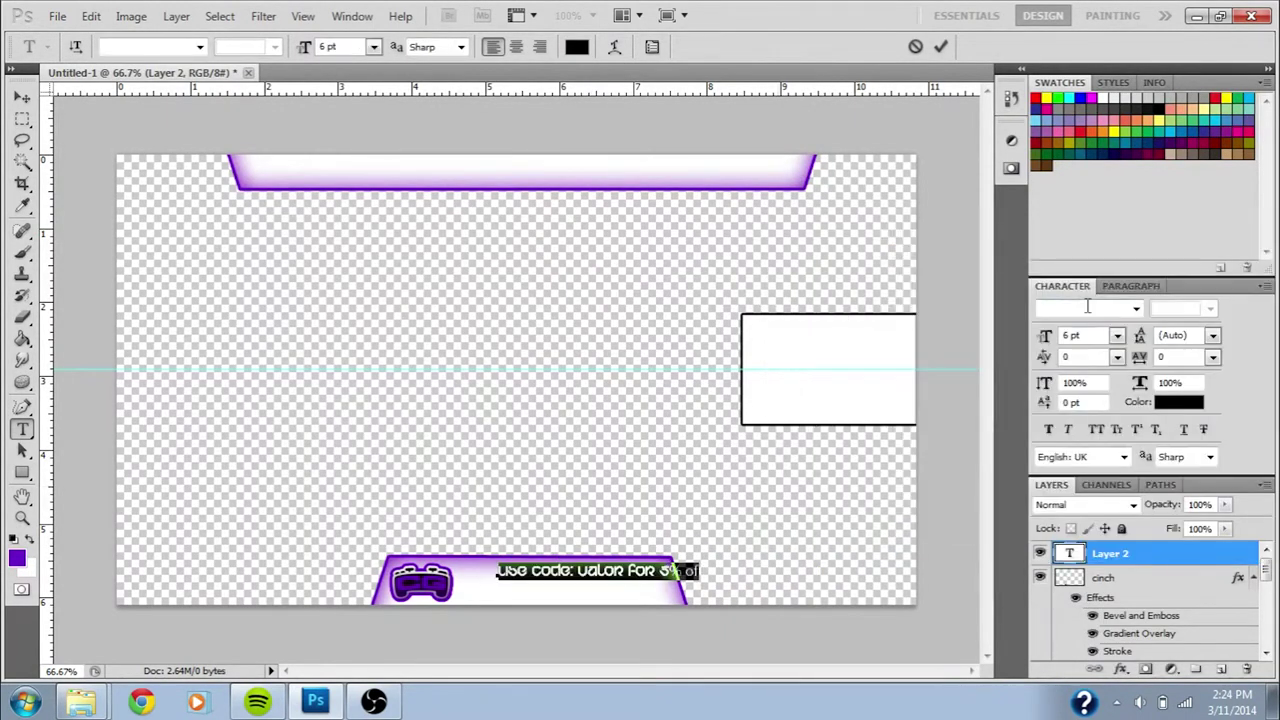
pyautogui.click(201, 48)
pyautogui.moveTo(266, 115); pyautogui.dragTo(275, 354)
pyautogui.click(235, 200)
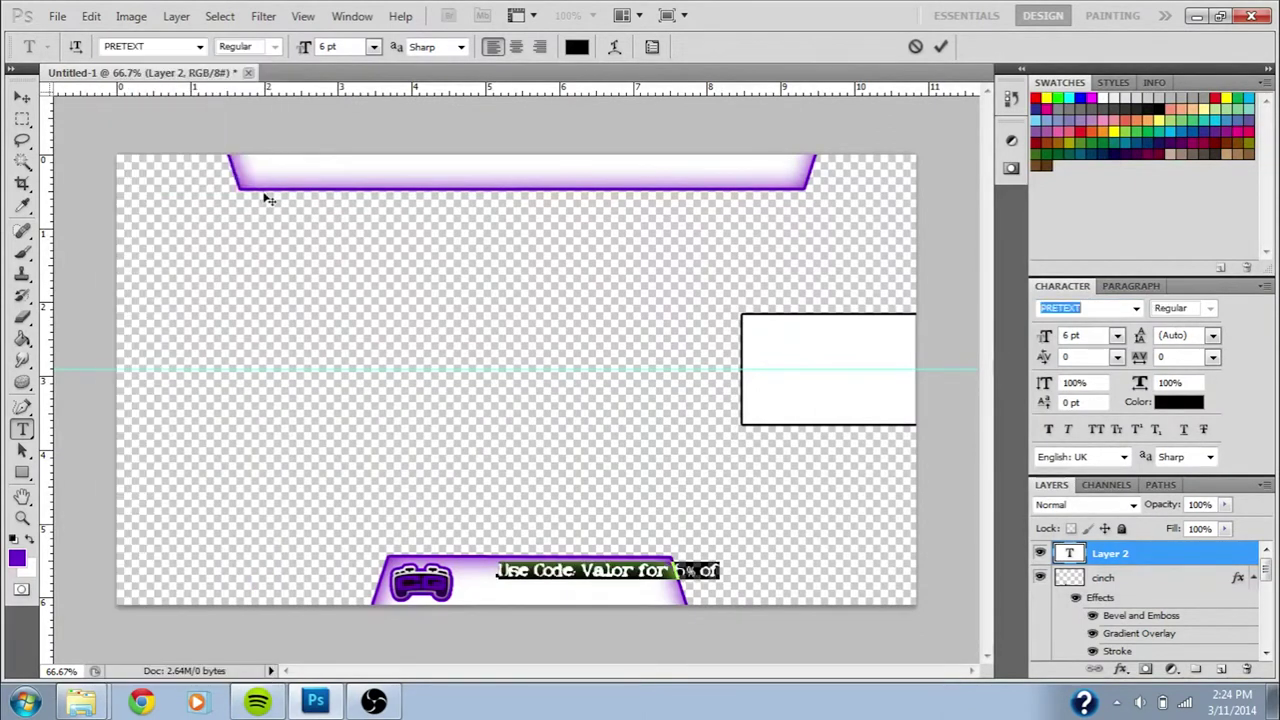
pyautogui.press('Down')
pyautogui.press('Down')
pyautogui.click(650, 571)
# Step: Reposition the promo text on the Bottom Bar and complete its last word so it reads "off"
pyautogui.click(22, 97)
pyautogui.moveTo(644, 575); pyautogui.dragTo(671, 582)
pyautogui.doubleClick(1067, 557)
pyautogui.click(664, 586)
pyautogui.write('f')
# Step: Transform the promo text to fit the space between the logo and the right end of the Bottom Bar
pyautogui.click(22, 97)
pyautogui.hotkey('ctrl', 't')
pyautogui.press('Return')
pyautogui.hotkey('ctrl', 't')
pyautogui.press('Return')
pyautogui.hotkey('ctrl', 't')
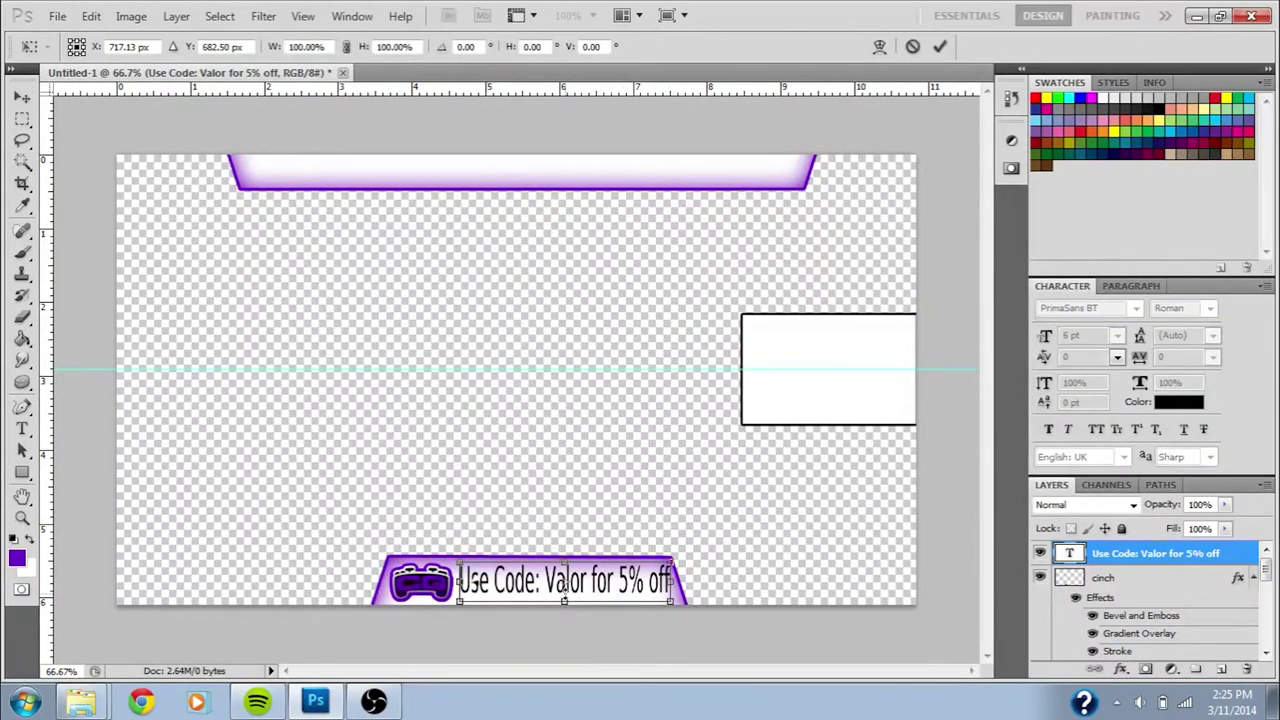
pyautogui.moveTo(564, 560); pyautogui.dragTo(564, 566)
pyautogui.press('Return')
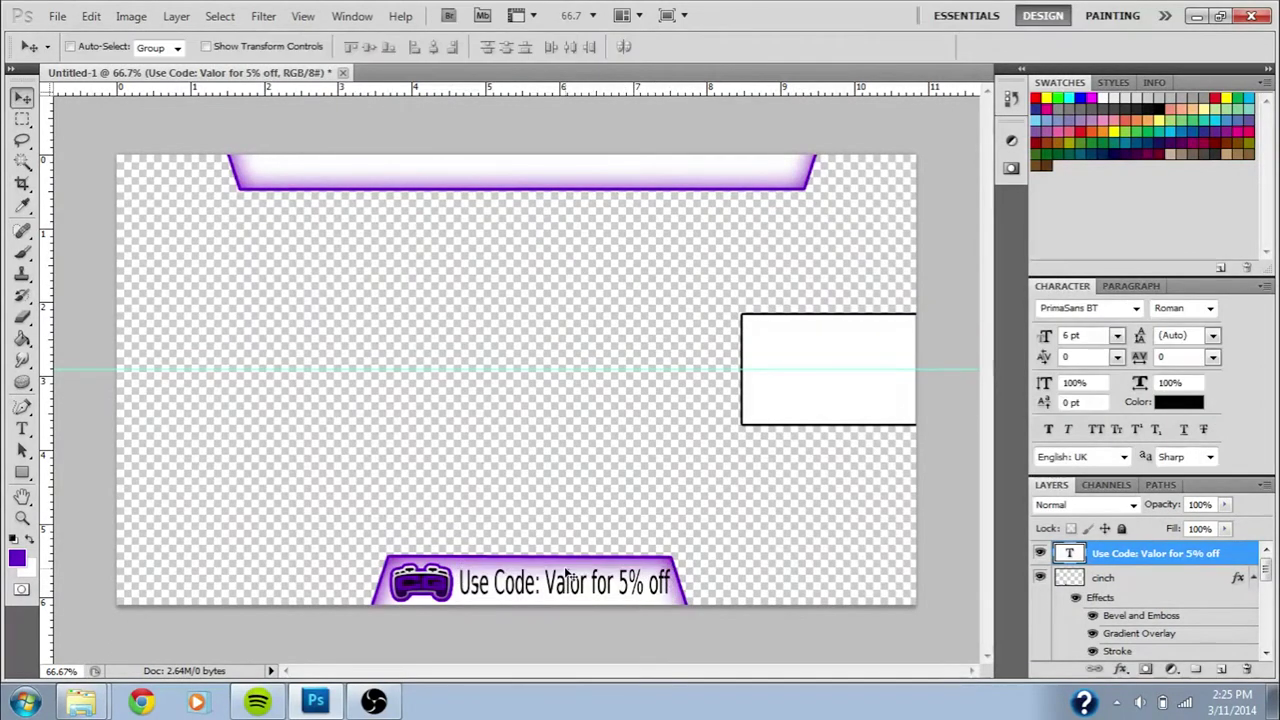
# Step: Add Bevel and Emboss and Drop Shadow effects to the promo text layer
pyautogui.doubleClick(1238, 554)
pyautogui.moveTo(476, 174); pyautogui.dragTo(486, 127)
pyautogui.click(236, 283)
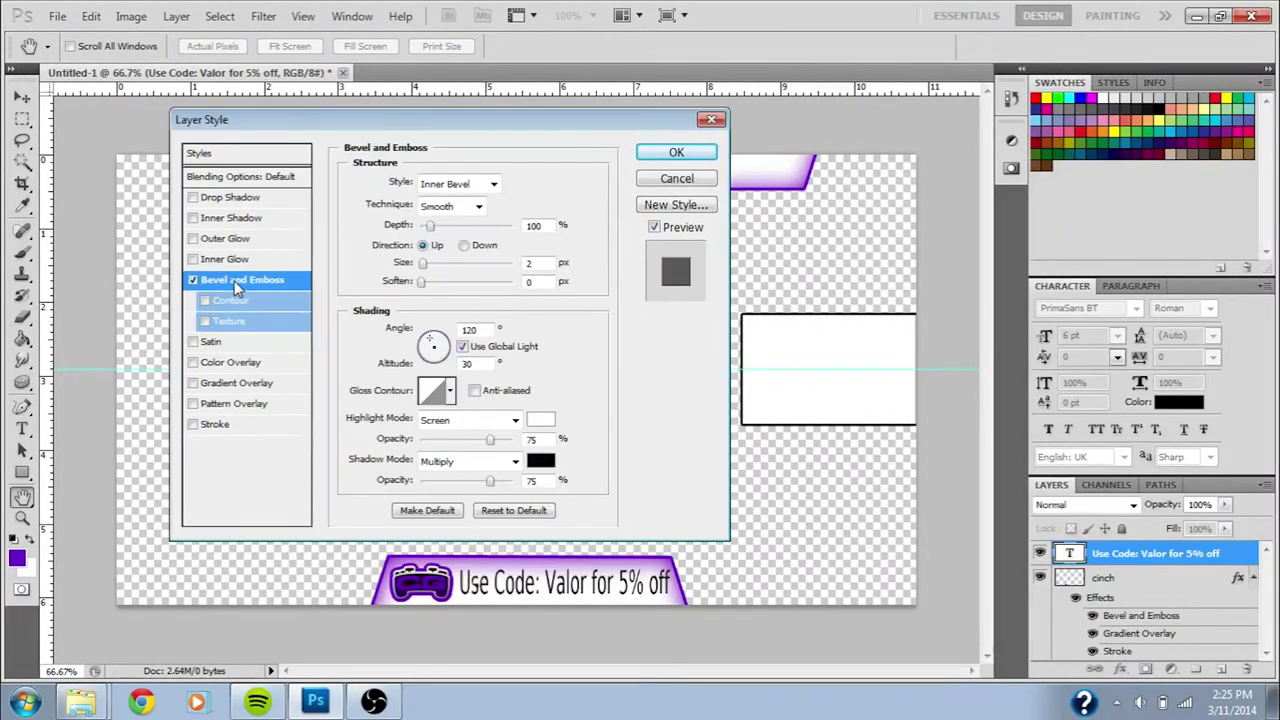
pyautogui.click(193, 197)
pyautogui.click(662, 155)
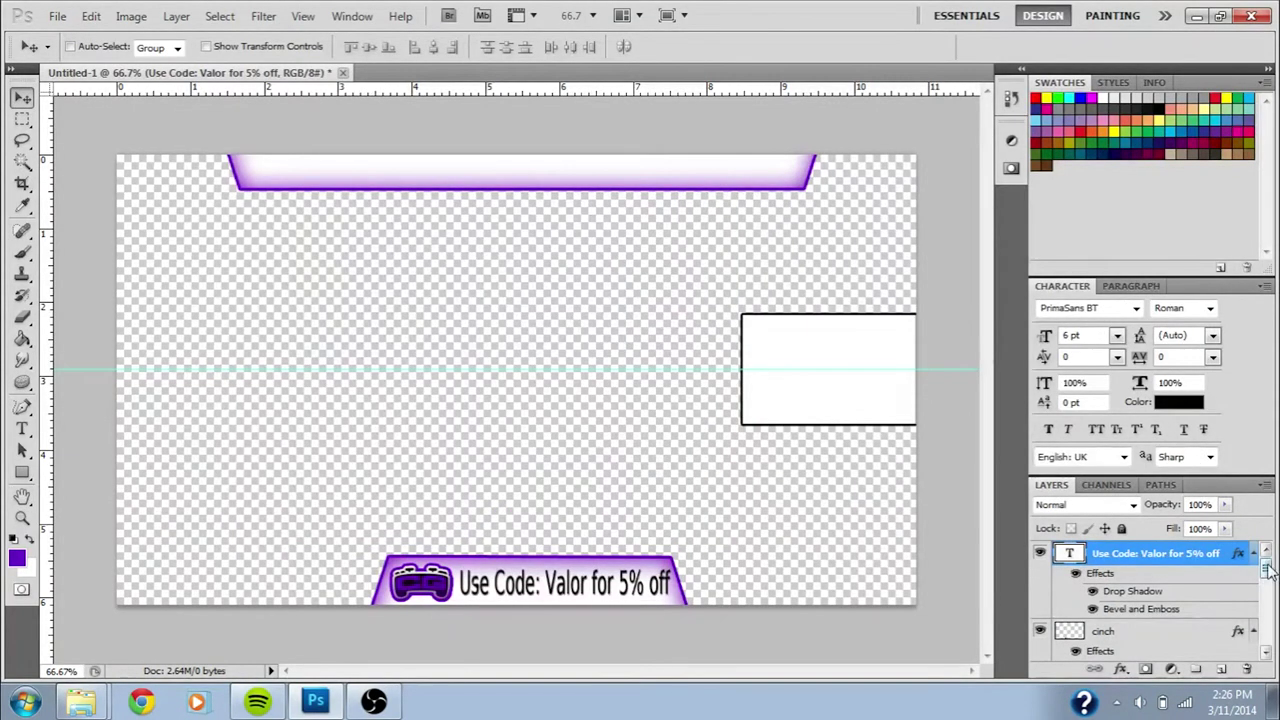
# Step: Rename the Shape 1 layer to "Video Box"
pyautogui.moveTo(1267, 570); pyautogui.dragTo(1267, 596)
pyautogui.rightClick(1180, 560)
pyautogui.click(1210, 117)
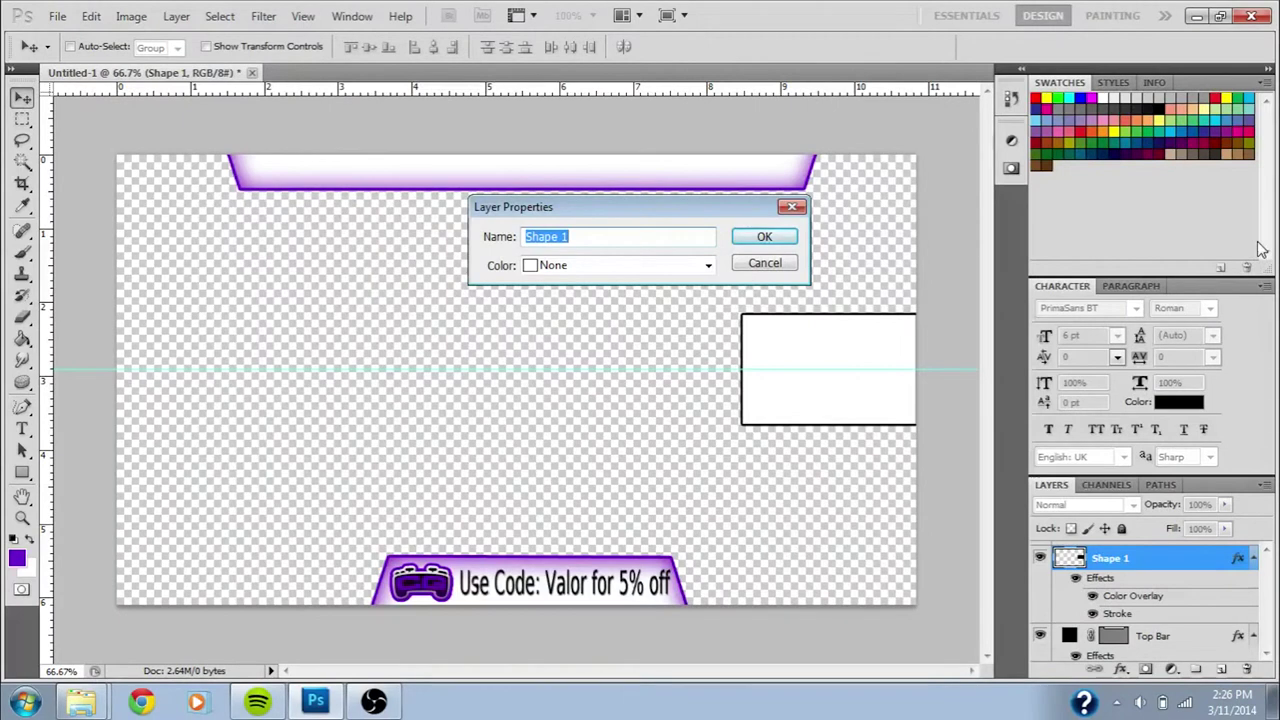
pyautogui.write('Video Box')
pyautogui.press('Return')
# Step: Create a new layer above the promo text and place Youtube button.png from the Youtube Speed art folder
pyautogui.scroll(3, 1203, 562)
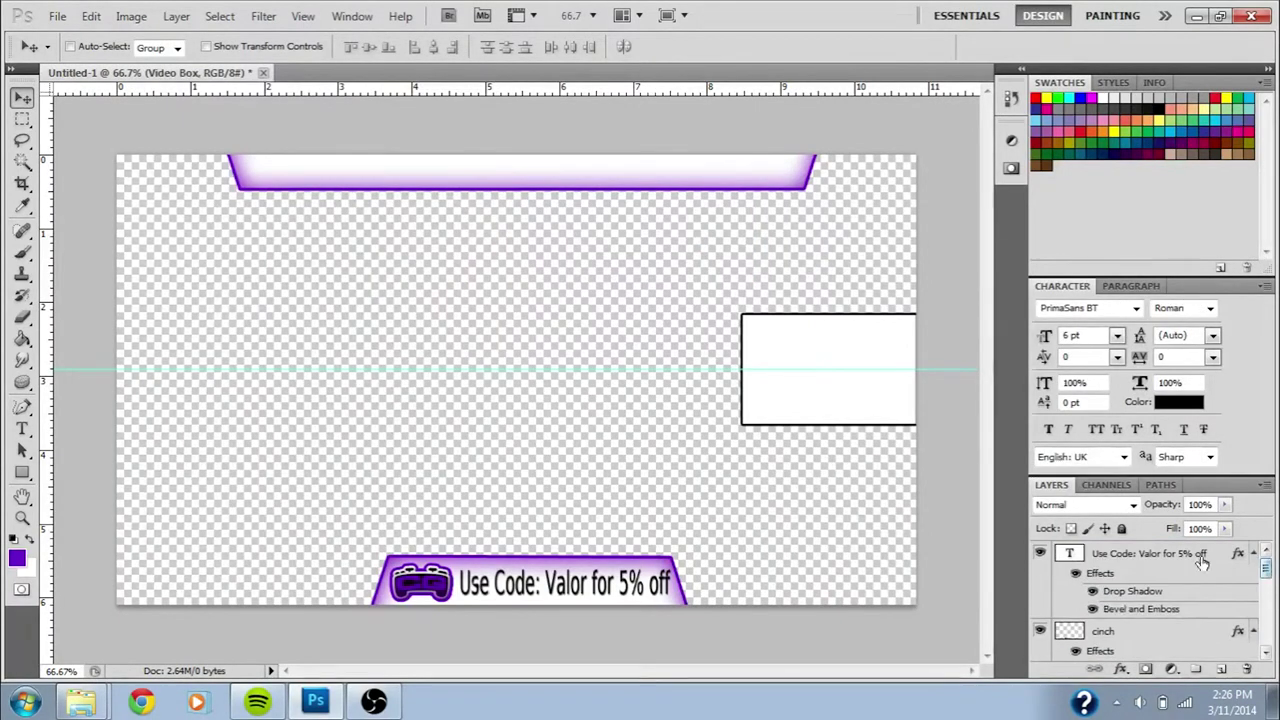
pyautogui.click(1190, 560)
pyautogui.click(1221, 669)
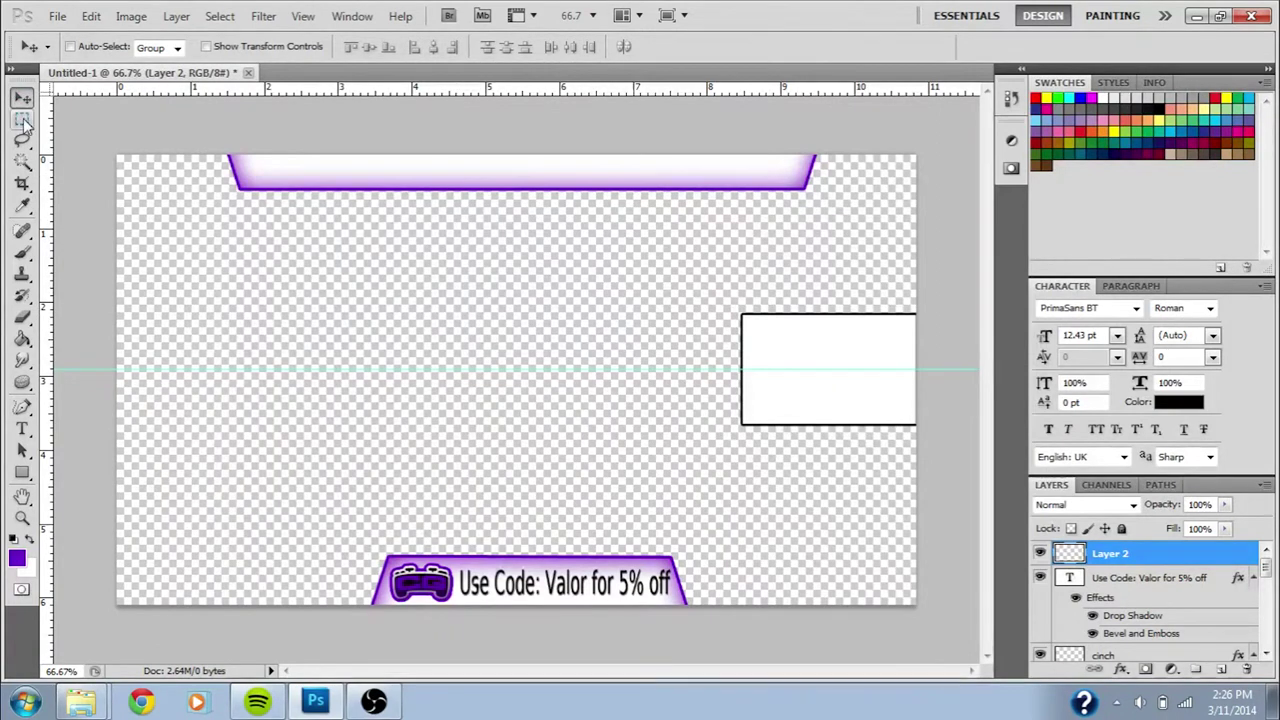
pyautogui.click(100, 702)
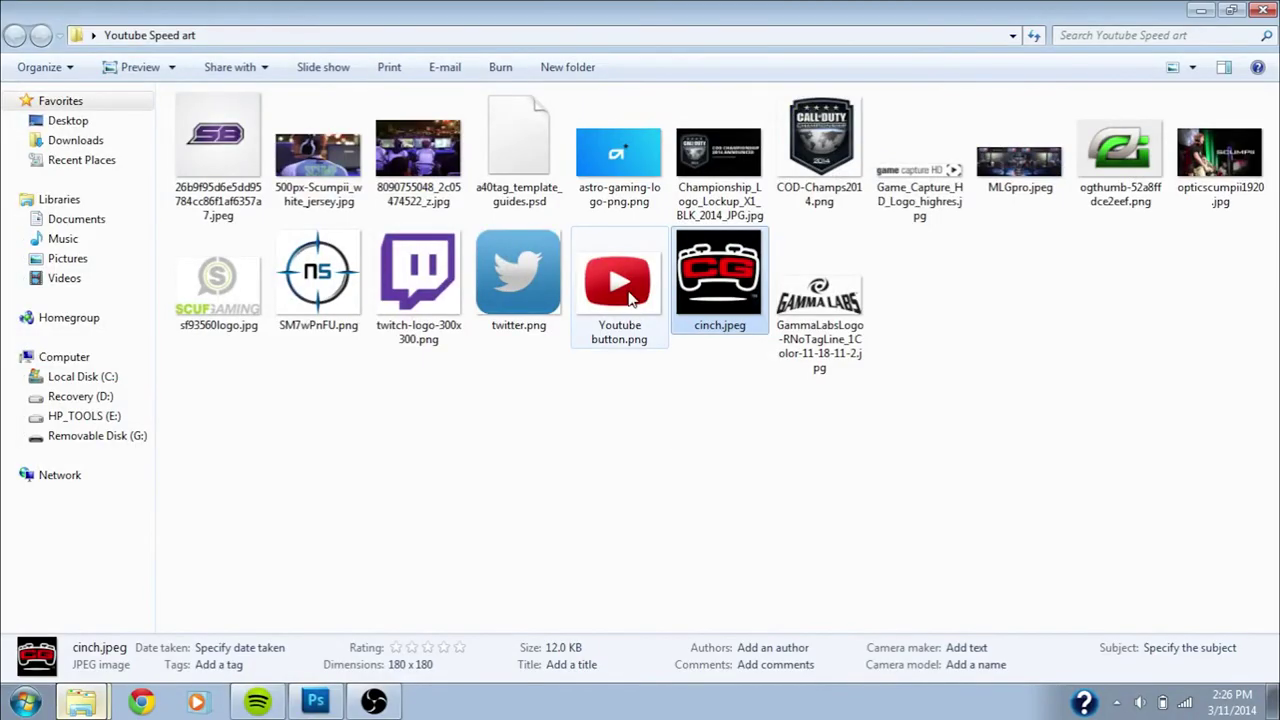
pyautogui.moveTo(629, 298); pyautogui.dragTo(446, 400)
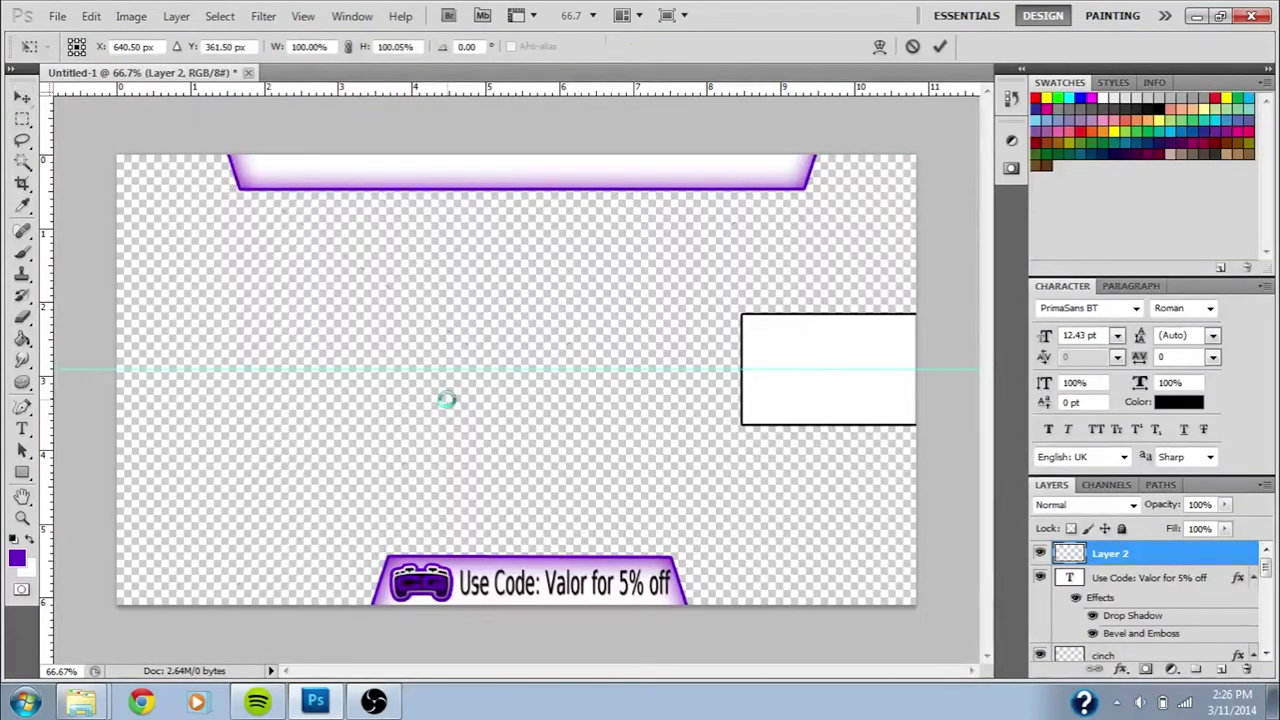
pyautogui.press('Return')
# Step: Rasterize the Youtube button layer and delete the background around the red button using the Magic Wand
pyautogui.rightClick(1140, 556)
pyautogui.click(1142, 253)
pyautogui.click(22, 162)
pyautogui.click(252, 205)
pyautogui.press('Delete')
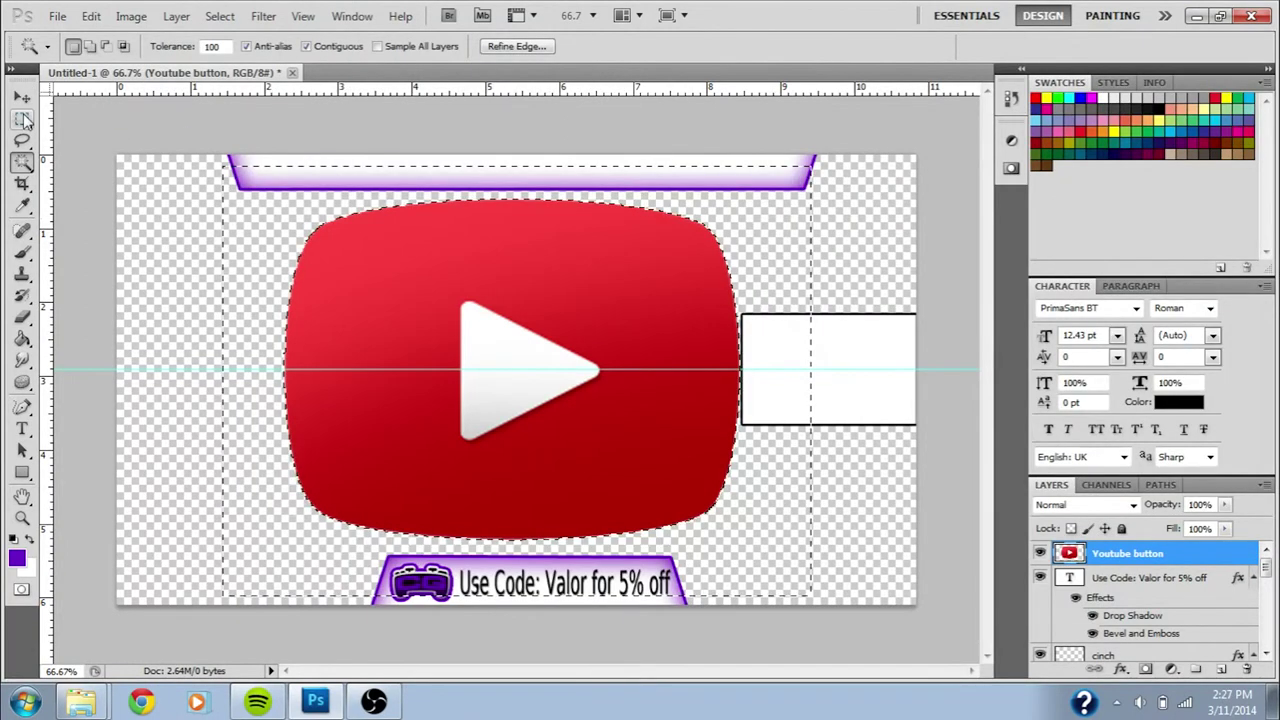
# Step: Fill the red body of the Youtube button with the purple foreground colour
pyautogui.click(22, 120)
pyautogui.click(122, 187)
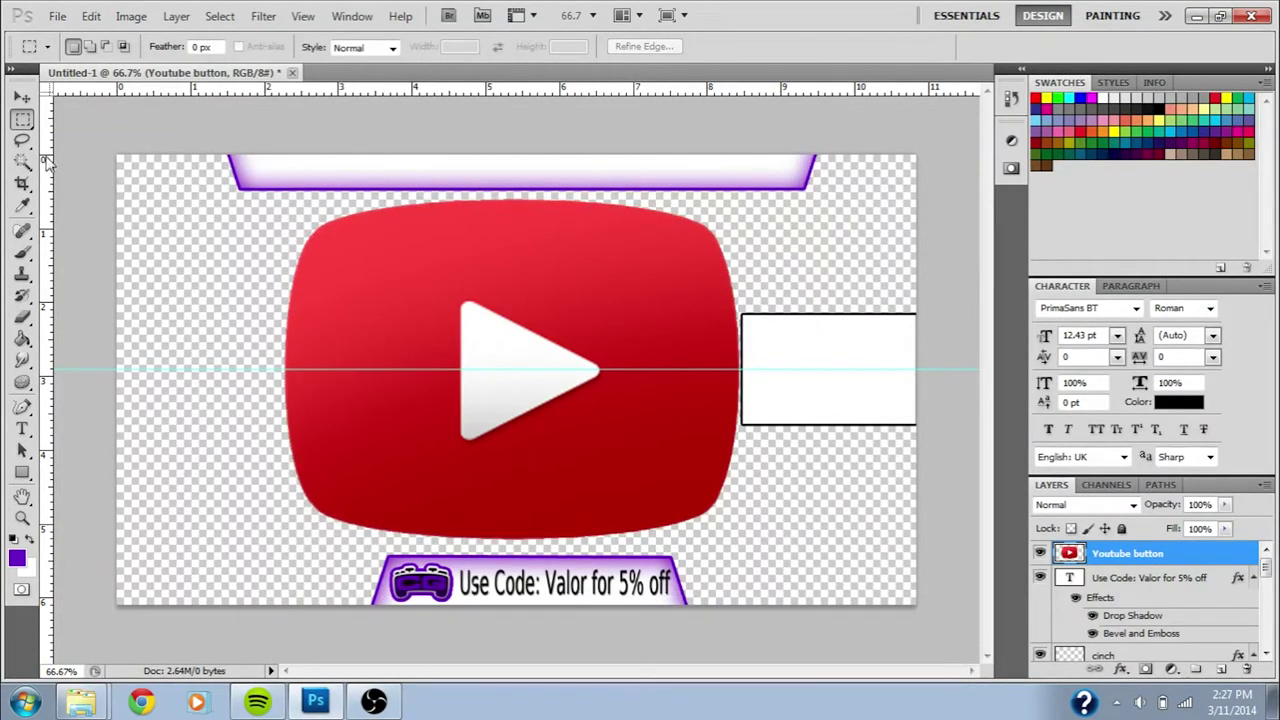
pyautogui.click(22, 162)
pyautogui.click(345, 335)
pyautogui.click(22, 339)
pyautogui.click(408, 361)
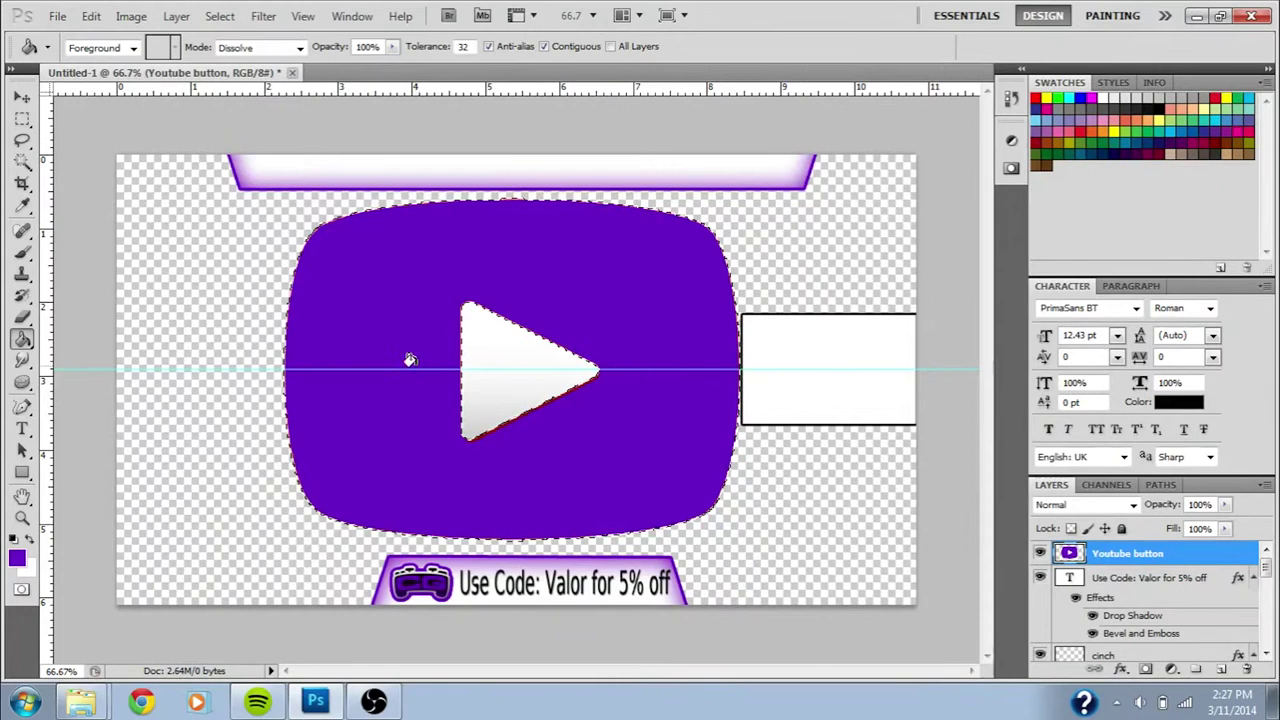
# Step: Recolour the leftover red edge beneath the Youtube button's play triangle
pyautogui.click(22, 162)
pyautogui.click(494, 435)
pyautogui.press('g')
pyautogui.click(489, 431)
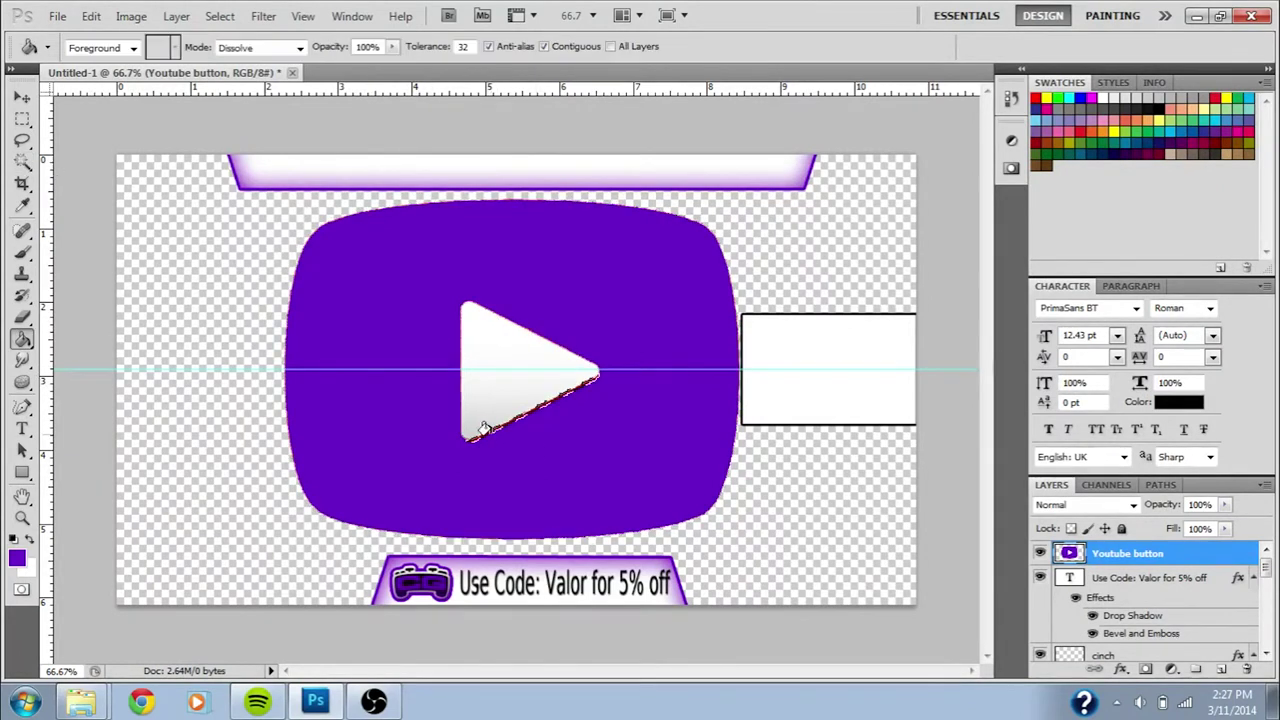
pyautogui.click(530, 433)
pyautogui.keyDown('shift'); pyautogui.rightClick(517, 418); pyautogui.keyUp('shift')
pyautogui.click(90, 16)
pyautogui.click(110, 200)
pyautogui.click(741, 198)
pyautogui.press('m')
# Step: Scale the Youtube button down proportionally to 86.56%
pyautogui.hotkey('ctrl', 't')
pyautogui.moveTo(737, 200); pyautogui.dragTo(679, 245)
pyautogui.click(21, 164)
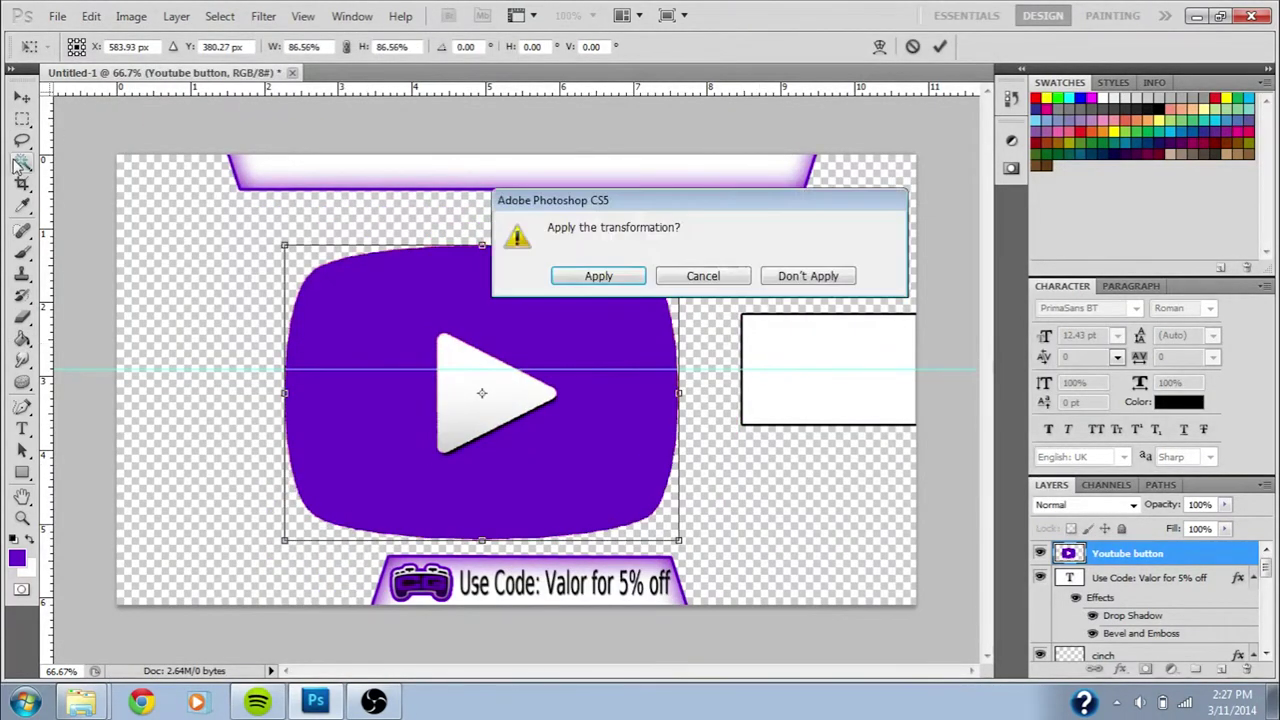
pyautogui.click(598, 276)
# Step: Select the purple body of the Youtube button and fill it with medium grey
pyautogui.click(590, 335)
pyautogui.click(29, 539)
pyautogui.click(17, 558)
pyautogui.moveTo(800, 394); pyautogui.dragTo(755, 394)
pyautogui.click(1208, 264)
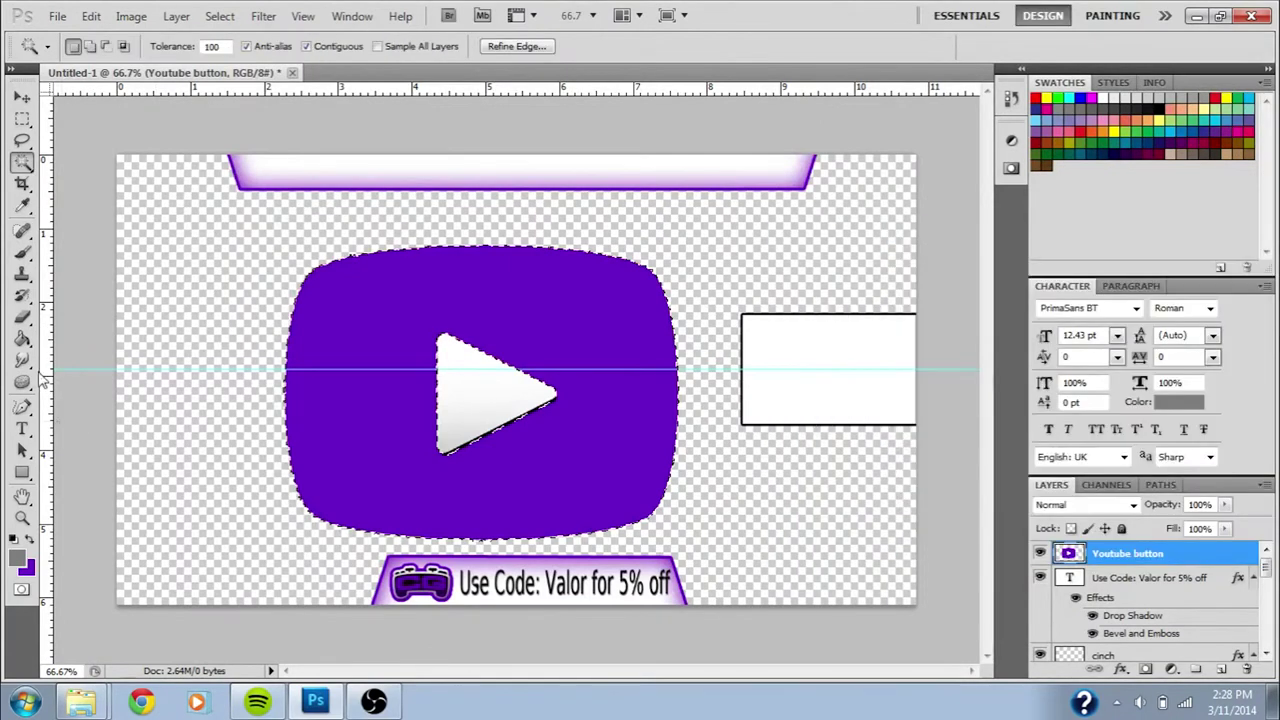
pyautogui.hotkey('alt', 'BackSpace')
# Step: Shrink the Youtube button to a small icon and position it at the left end of the upper bar
pyautogui.press('v')
pyautogui.hotkey('ctrl', 't')
pyautogui.moveTo(680, 245); pyautogui.dragTo(309, 523)
pyautogui.moveTo(297, 532); pyautogui.dragTo(264, 164)
pyautogui.press('Return')
pyautogui.hotkey('ctrl', 't')
pyautogui.hotkey('ctrl', 'z')
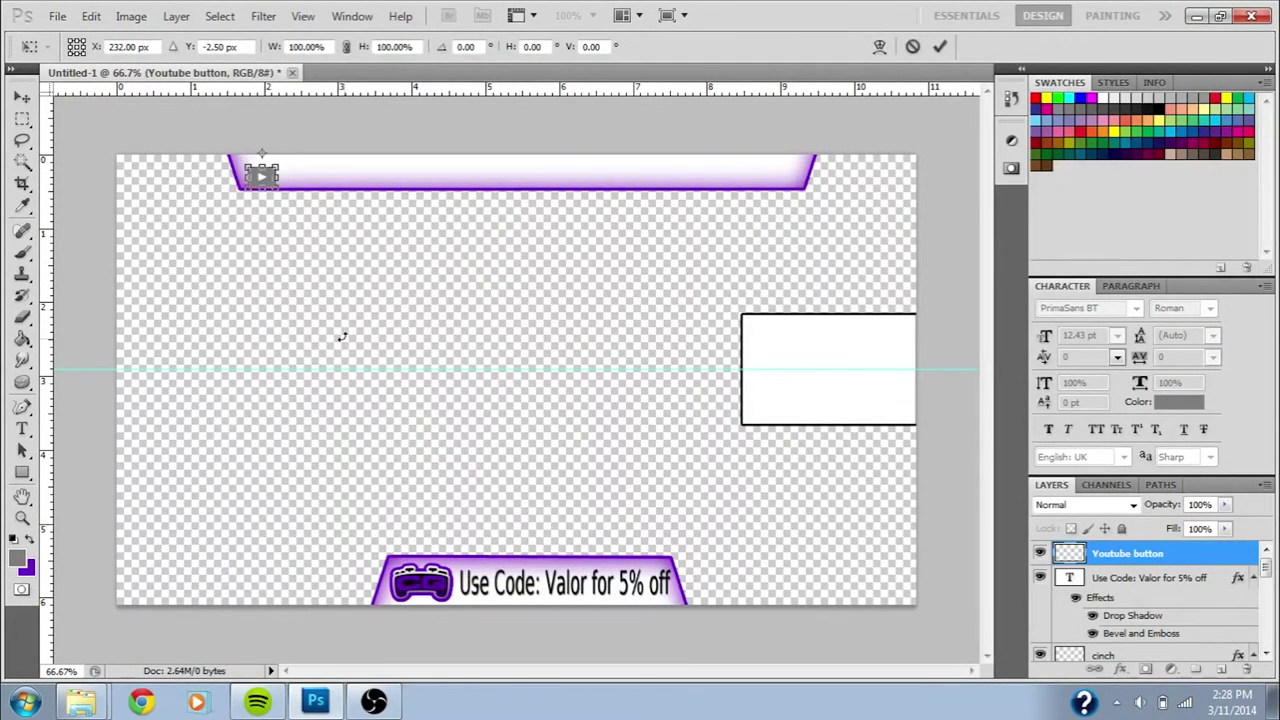
pyautogui.hotkey('ctrl', '+')
pyautogui.moveTo(266, 314); pyautogui.dragTo(634, 560)
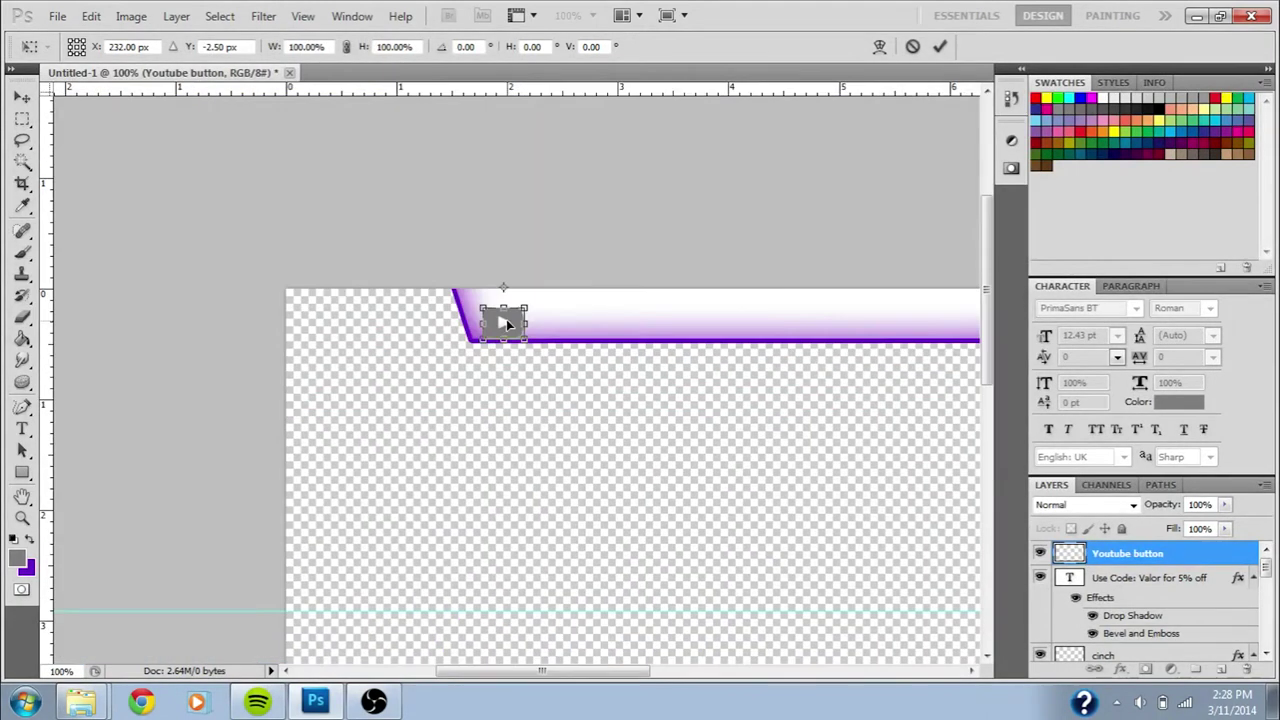
pyautogui.press('Return')
pyautogui.moveTo(698, 433); pyautogui.dragTo(612, 434)
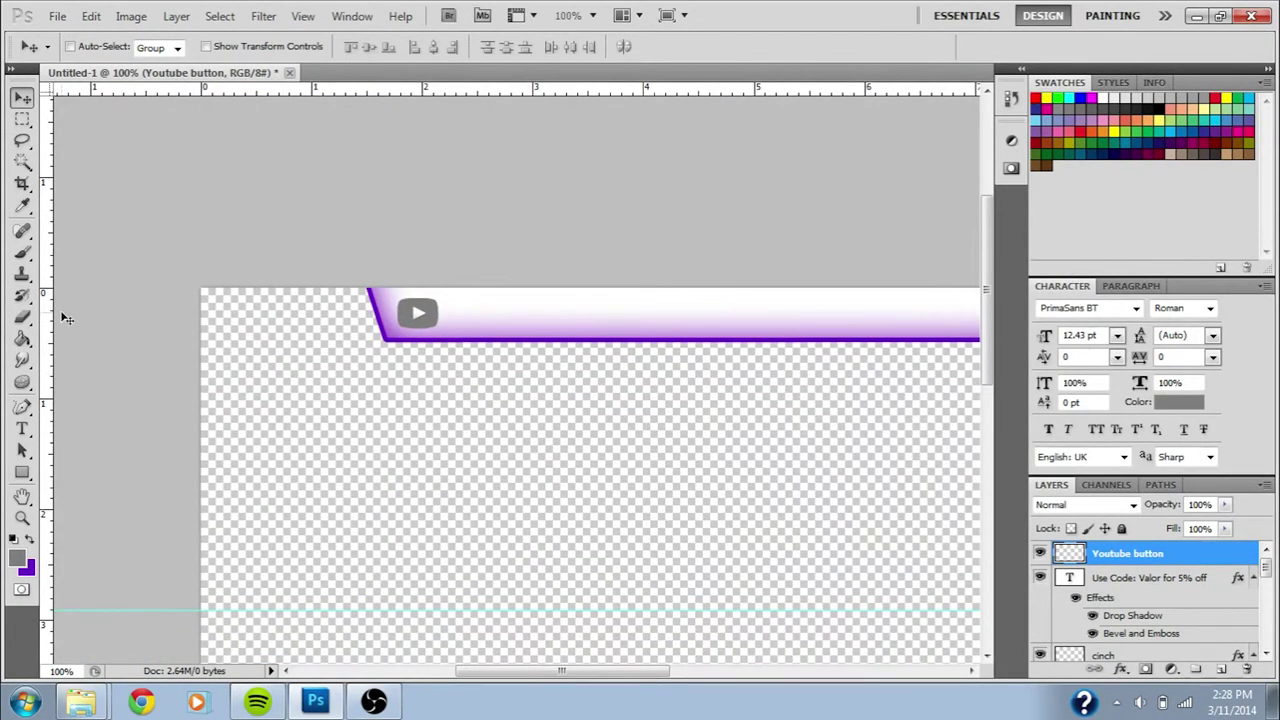
# Step: Add the text "ValorMLG" in black and position it right beside the Youtube icon
pyautogui.click(24, 427)
pyautogui.click(471, 320)
pyautogui.write('ValorMLG')
pyautogui.moveTo(586, 317); pyautogui.dragTo(462, 322)
pyautogui.click(18, 557)
pyautogui.click(785, 511)
pyautogui.click(1221, 261)
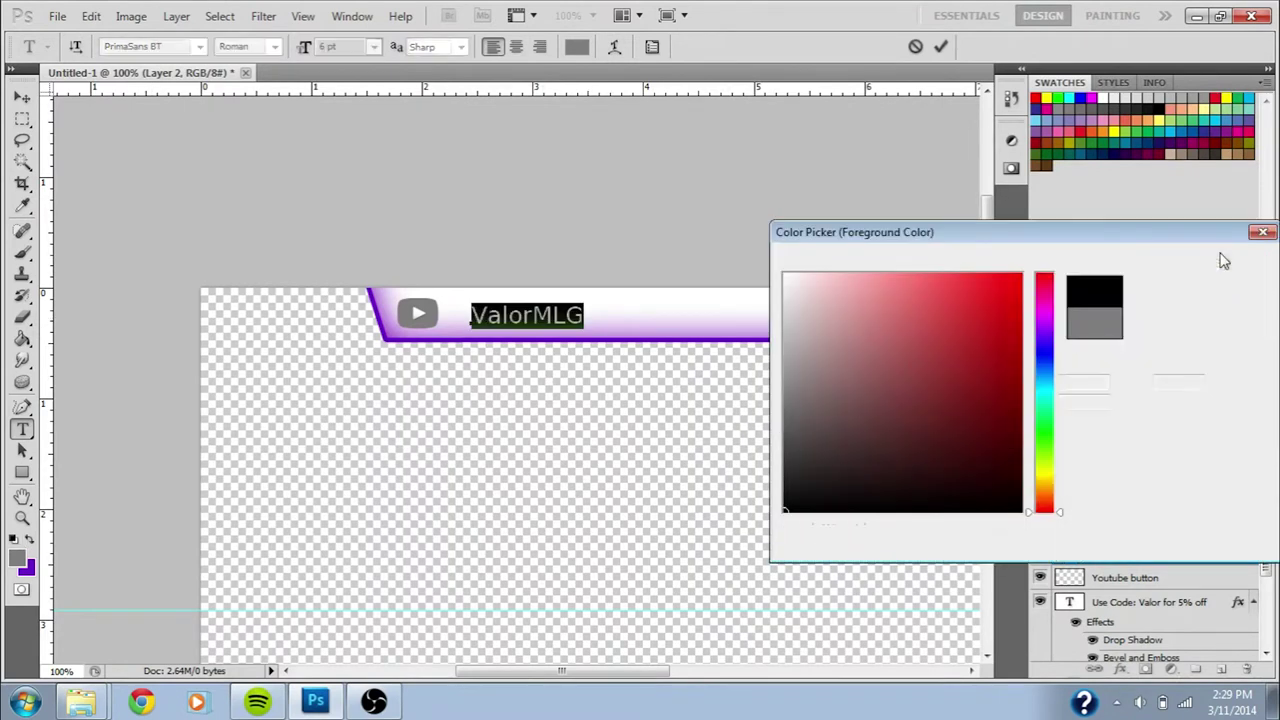
pyautogui.click(22, 97)
pyautogui.moveTo(559, 315); pyautogui.dragTo(537, 314)
# Step: Try a Stroke on the ValorMLG text layer, then replace it with a Bevel and Emboss effect
pyautogui.rightClick(1173, 556)
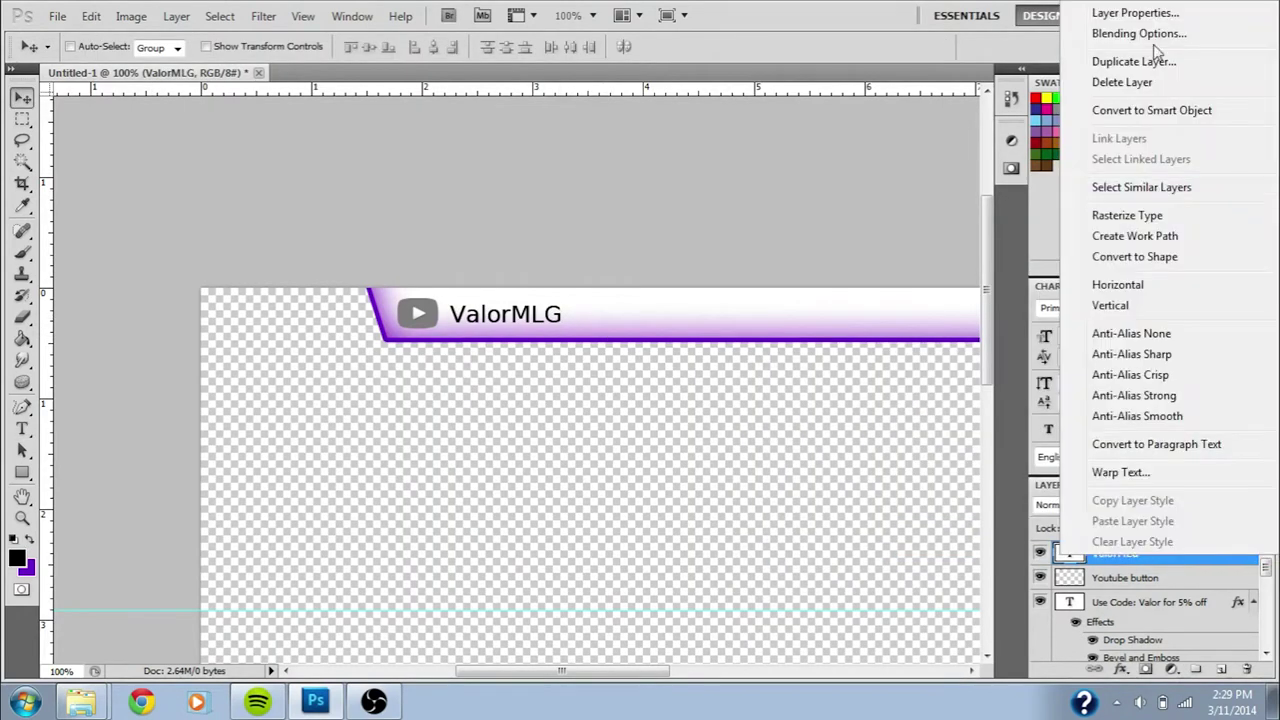
pyautogui.click(1139, 34)
pyautogui.click(737, 450)
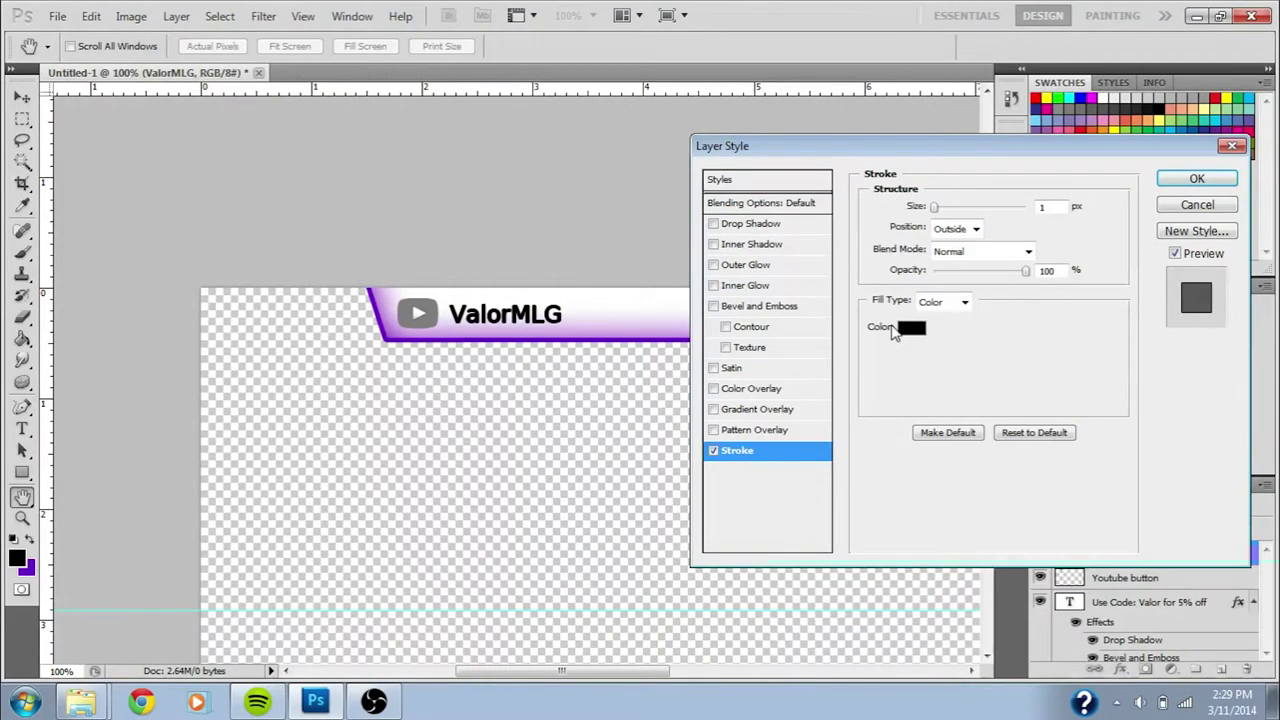
pyautogui.click(911, 327)
pyautogui.press('Return')
pyautogui.click(713, 306)
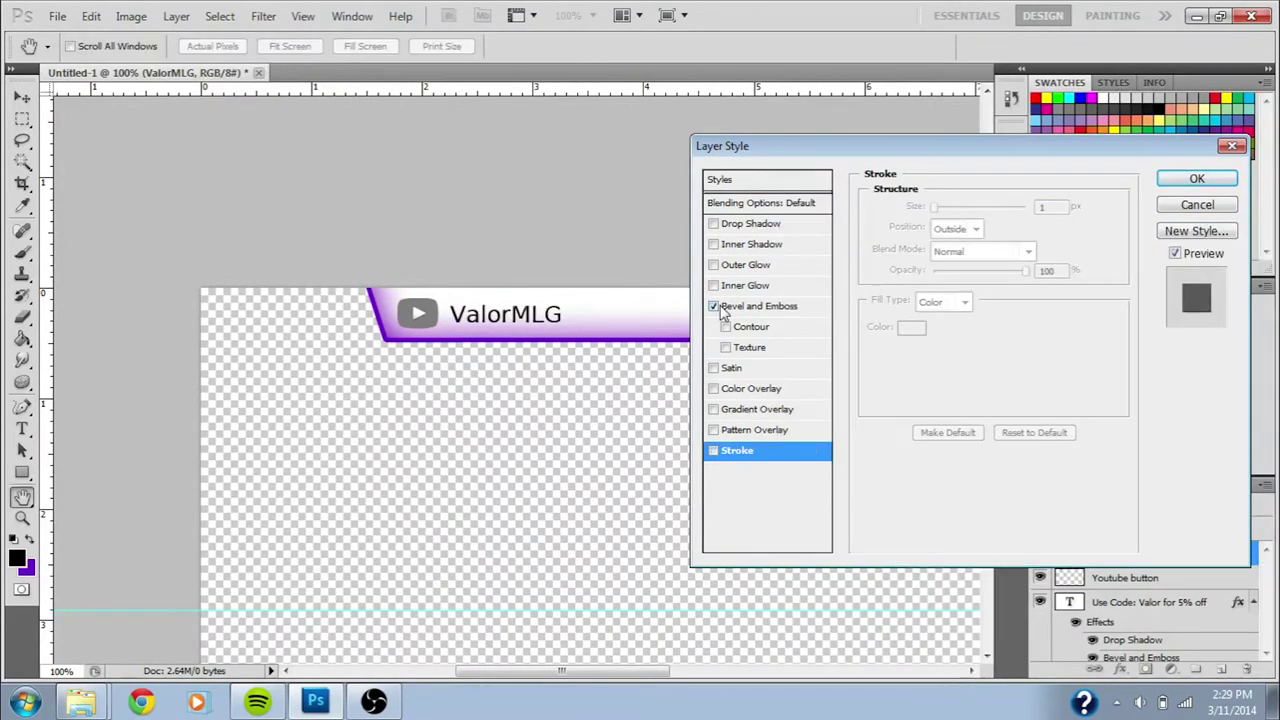
pyautogui.press('Return')
# Step: Apply a layer style effect to the Youtube button layer
pyautogui.rightClick(1120, 613)
pyautogui.click(1090, 189)
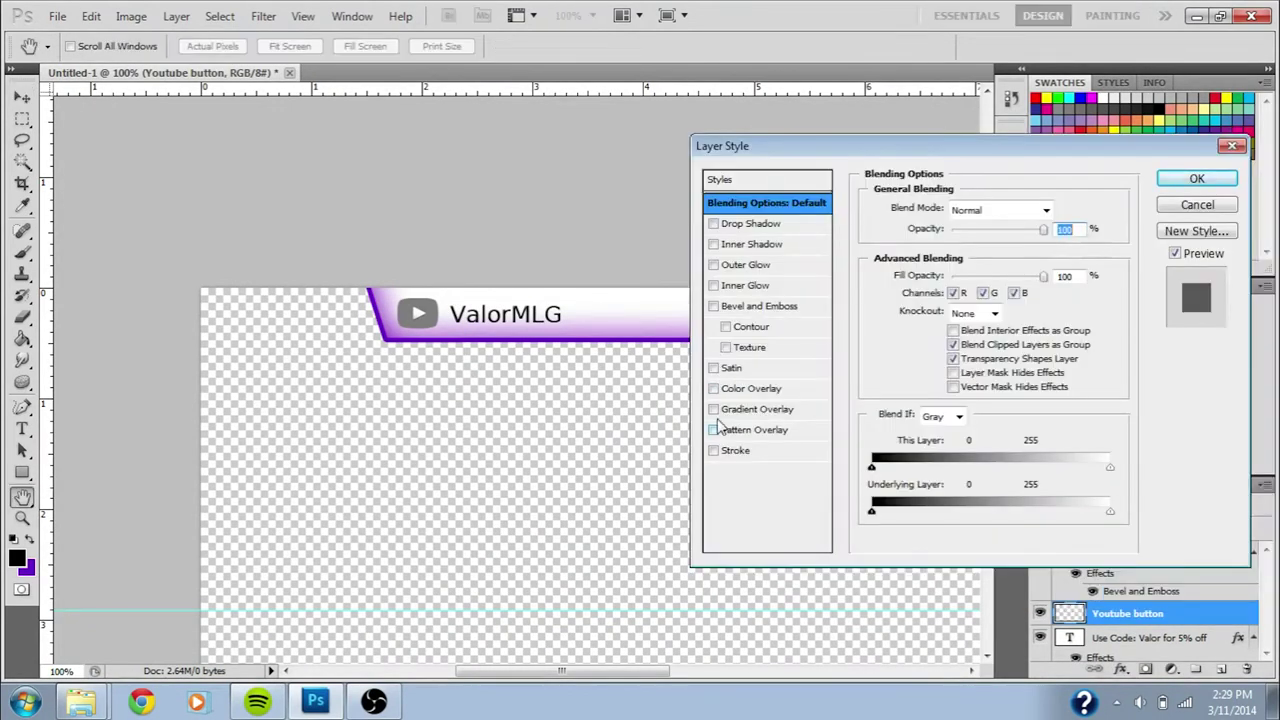
pyautogui.press('Escape')
# Step: Place twitter.png from the Youtube Speed art folder on a new layer above the ValorMLG text and rasterize it
pyautogui.click(1200, 560)
pyautogui.click(1221, 669)
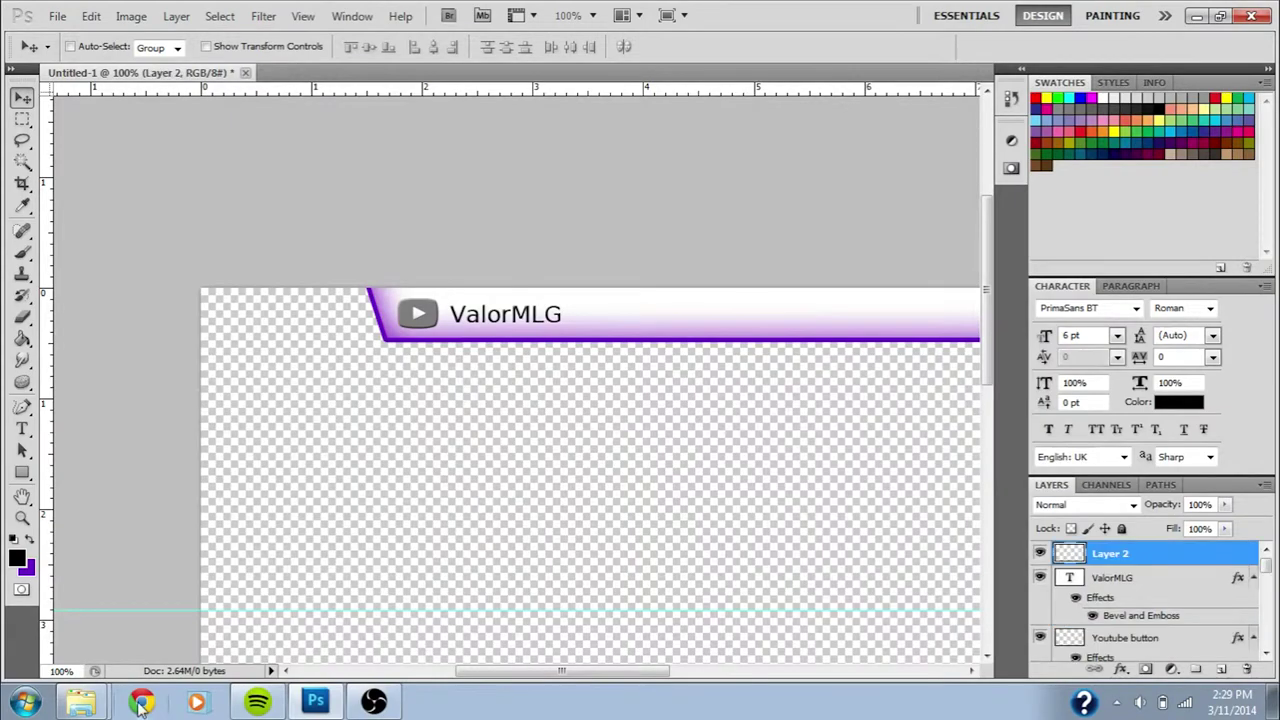
pyautogui.click(81, 702)
pyautogui.moveTo(520, 278); pyautogui.dragTo(567, 373)
pyautogui.moveTo(705, 414); pyautogui.dragTo(712, 498)
pyautogui.moveTo(987, 280); pyautogui.dragTo(987, 334)
pyautogui.moveTo(783, 313); pyautogui.dragTo(841, 486)
pyautogui.press('Return')
pyautogui.rightClick(1127, 553)
pyautogui.click(1180, 310)
# Step: Select the blue background around the Twitter bird with the Magic Wand and fill it with purple
pyautogui.click(22, 162)
pyautogui.click(560, 240)
pyautogui.moveTo(988, 340); pyautogui.dragTo(989, 343)
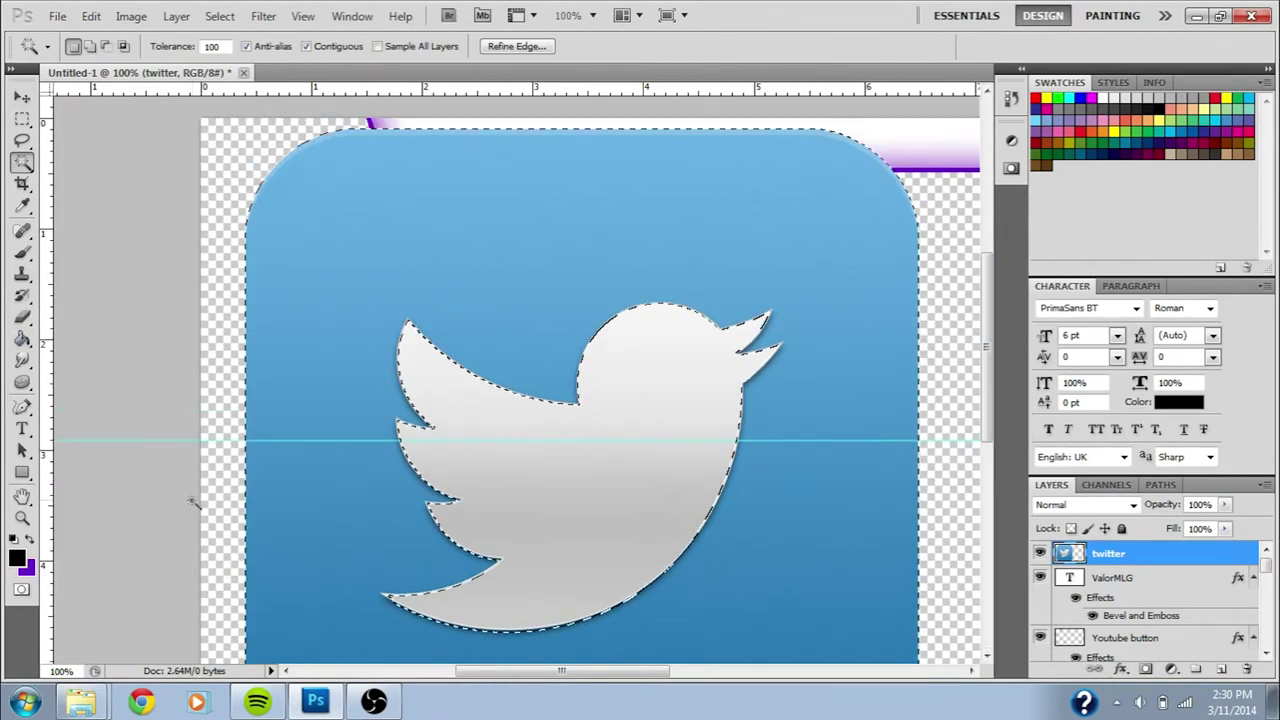
pyautogui.press('x')
pyautogui.press('g')
pyautogui.click(371, 271)
pyautogui.click(800, 628)
pyautogui.scroll(1, 337, 371)
pyautogui.click(416, 432)
pyautogui.click(746, 357)
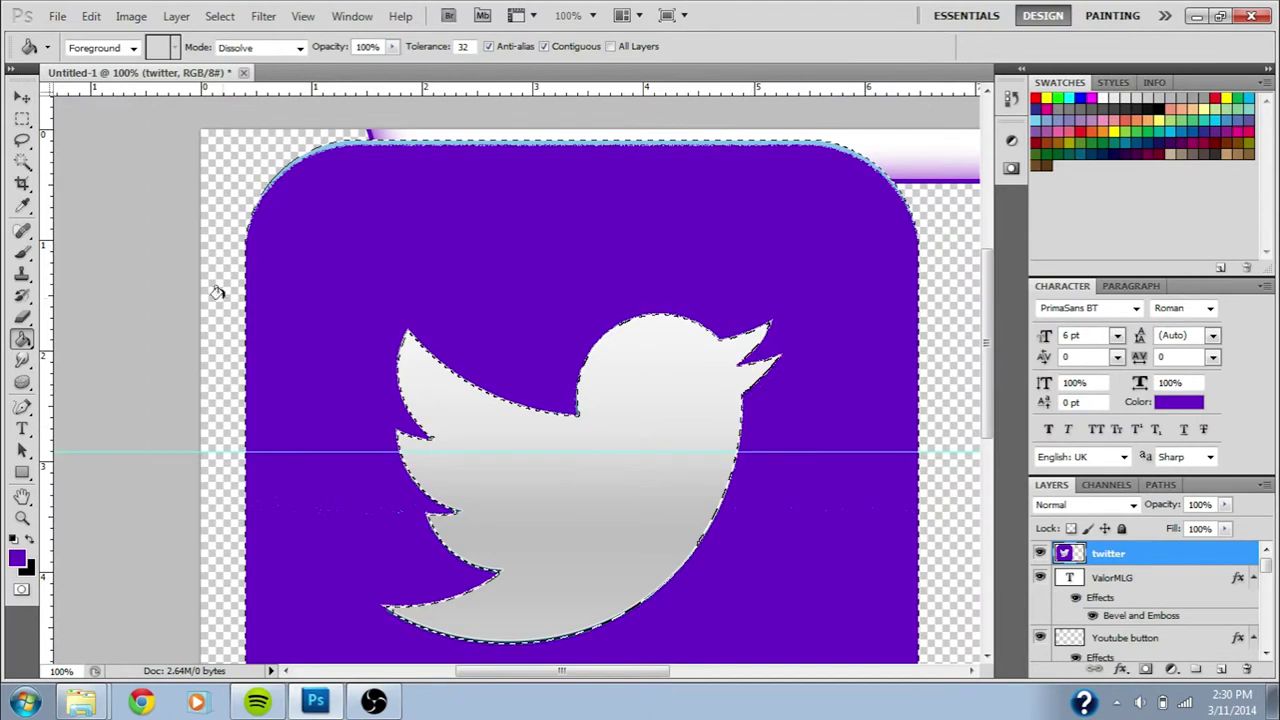
# Step: Deselect the Twitter logo, scale it down and move it near the upper bar
pyautogui.click(22, 118)
pyautogui.click(249, 229)
pyautogui.hotkey('ctrl', 't')
pyautogui.moveTo(249, 140); pyautogui.dragTo(889, 640)
pyautogui.scroll(-3, 889, 620)
pyautogui.moveTo(887, 579); pyautogui.dragTo(750, 317)
pyautogui.moveTo(988, 400)
pyautogui.mouseDown()
pyautogui.moveTo(1001, 280)
pyautogui.moveTo(998, 302)
pyautogui.mouseUp()
pyautogui.moveTo(760, 658); pyautogui.dragTo(667, 410)
pyautogui.press('Return')
# Step: Set the foreground colour to grey 7e7e7e and fill the Twitter icon's purple background with it
pyautogui.click(22, 340)
pyautogui.click(29, 540)
pyautogui.click(18, 560)
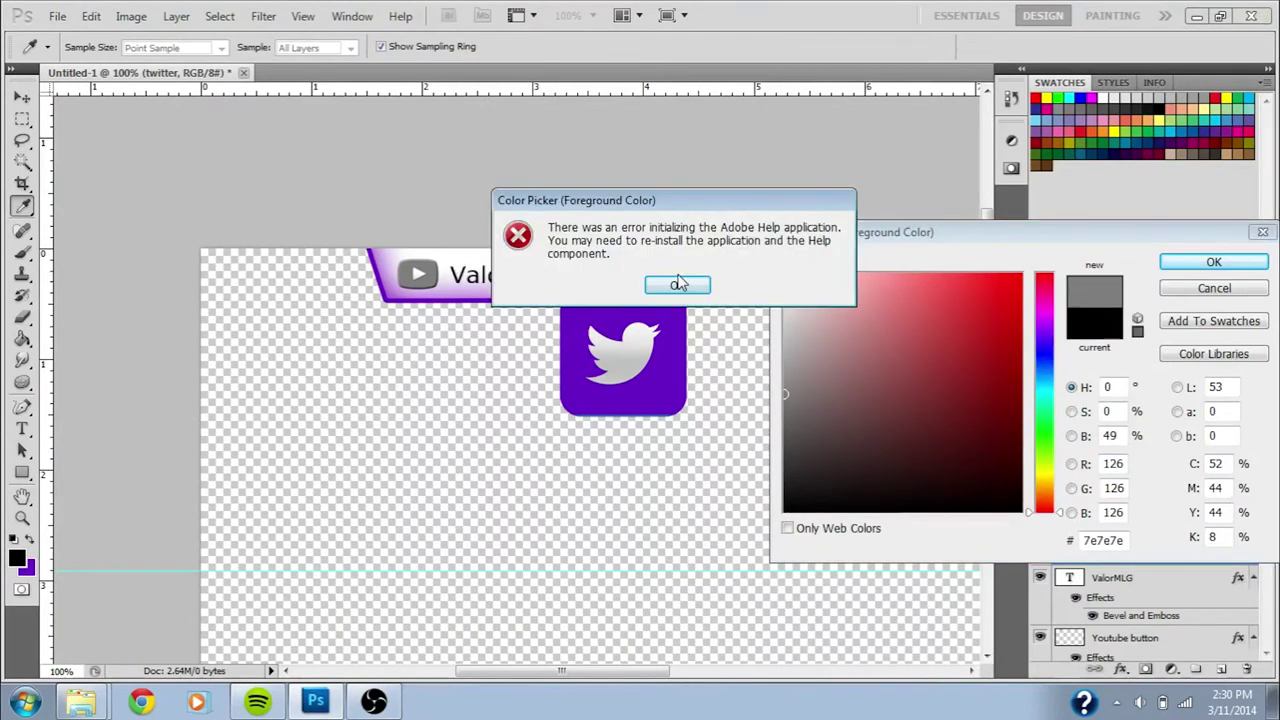
pyautogui.click(678, 284)
pyautogui.press('Return')
pyautogui.click(595, 405)
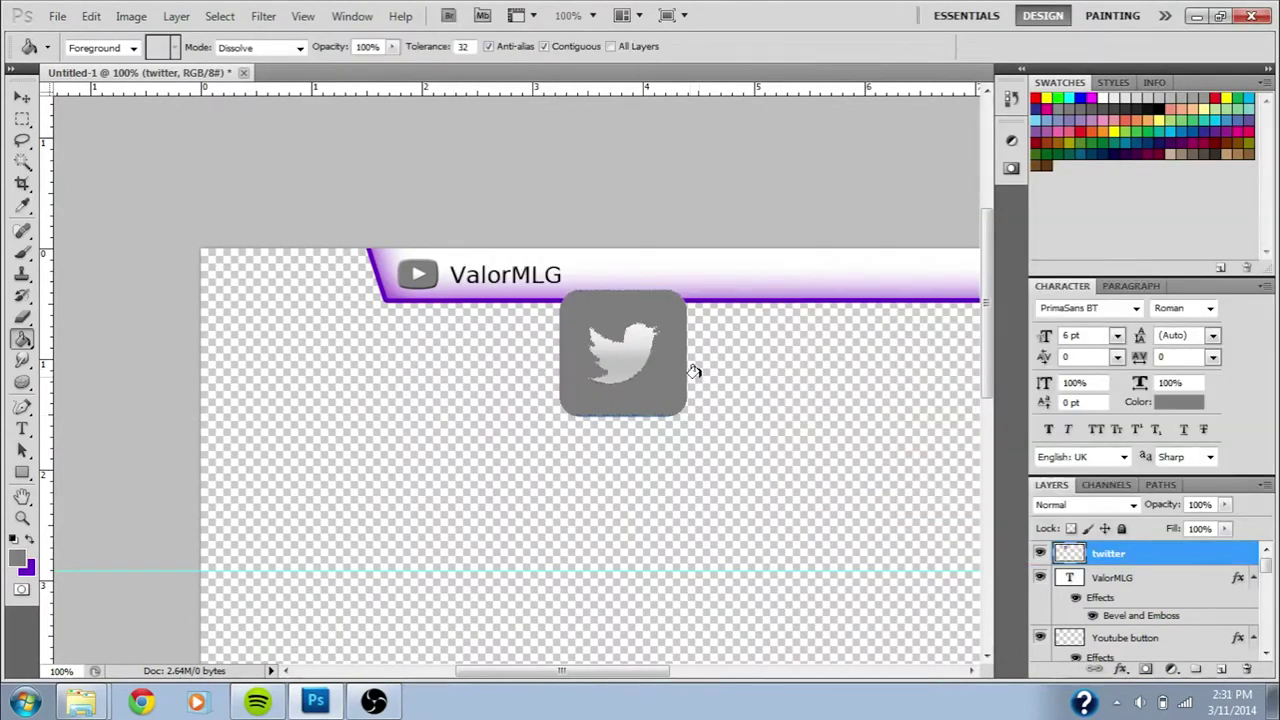
# Step: Shrink the Twitter icon to the Youtube icon's height and place it in the upper bar beside ValorMLG
pyautogui.hotkey('ctrl', 't')
pyautogui.moveTo(687, 290); pyautogui.dragTo(645, 278)
pyautogui.press('Return')
pyautogui.press('v')
pyautogui.moveTo(779, 373); pyautogui.dragTo(643, 357)
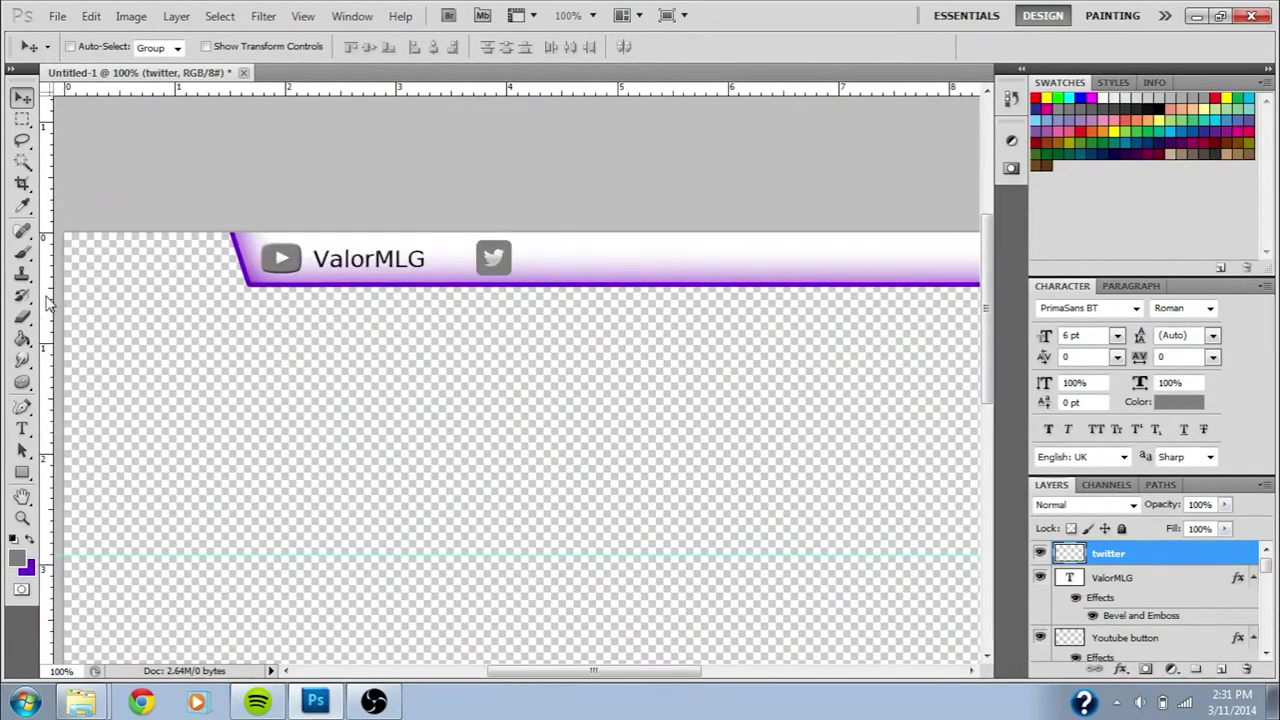
# Step: Add vertical guides at about 2, 4, 7 and 9 on the ruler and align the social icons with them
pyautogui.moveTo(76, 672); pyautogui.dragTo(42, 670)
pyautogui.write('50')
pyautogui.press('Return')
pyautogui.moveTo(46, 344); pyautogui.dragTo(329, 314)
pyautogui.moveTo(46, 380); pyautogui.dragTo(714, 377)
pyautogui.moveTo(325, 224); pyautogui.dragTo(439, 280)
pyautogui.click(1136, 557)
pyautogui.moveTo(51, 331); pyautogui.dragTo(604, 311)
# Step: Add the text "vL_MLG" beside the Twitter icon on a new layer above the twitter layer
pyautogui.moveTo(1267, 565); pyautogui.dragTo(1267, 560)
pyautogui.click(1206, 559)
pyautogui.moveTo(456, 229); pyautogui.dragTo(474, 229)
pyautogui.press('t')
pyautogui.click(474, 226)
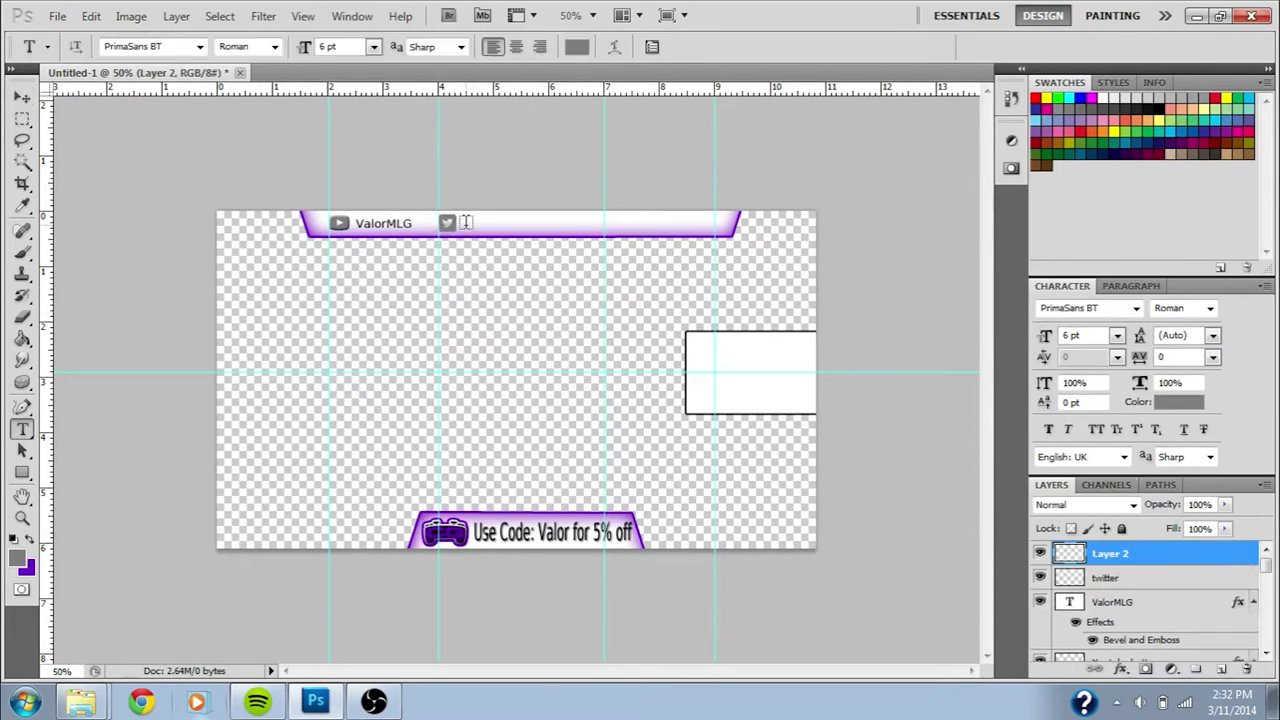
pyautogui.write('vL_M')
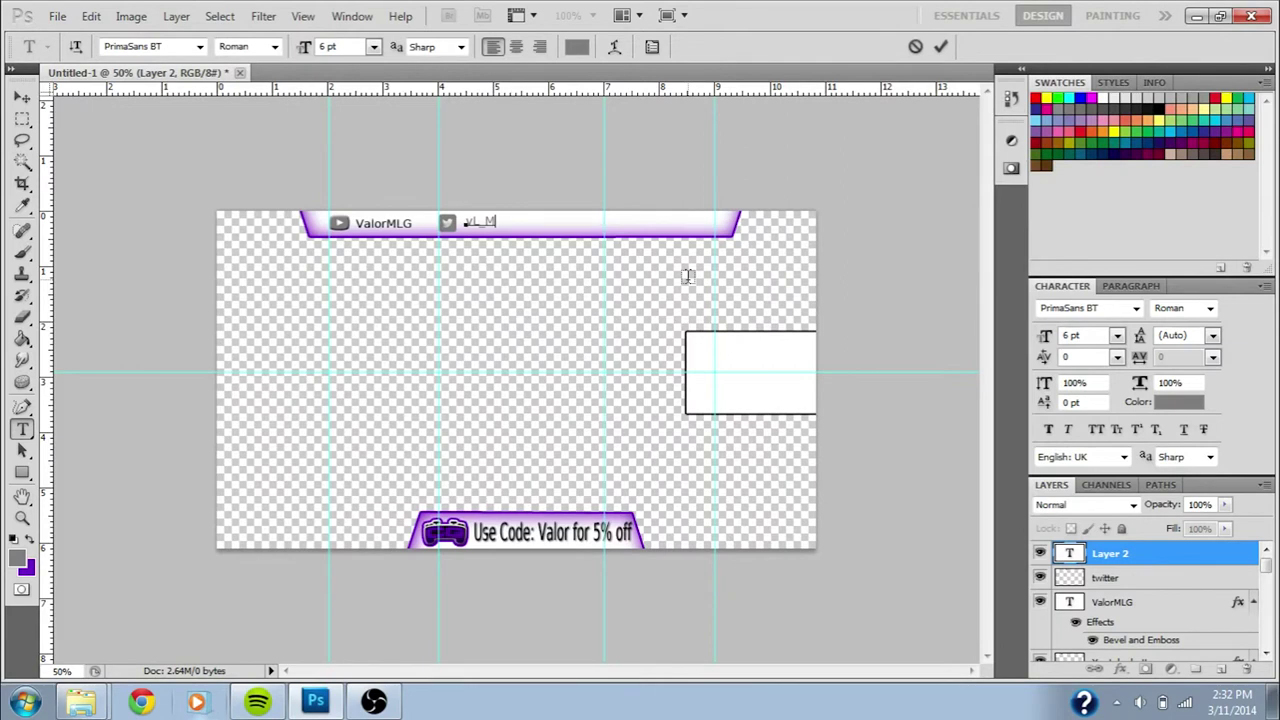
pyautogui.write('LG')
pyautogui.hotkey('ctrl', 'Return')
pyautogui.press('v')
# Step: Apply Bevel and Emboss and a black Color Overlay to the vL_MLG text layer
pyautogui.rightClick(1150, 558)
pyautogui.click(1130, 38)
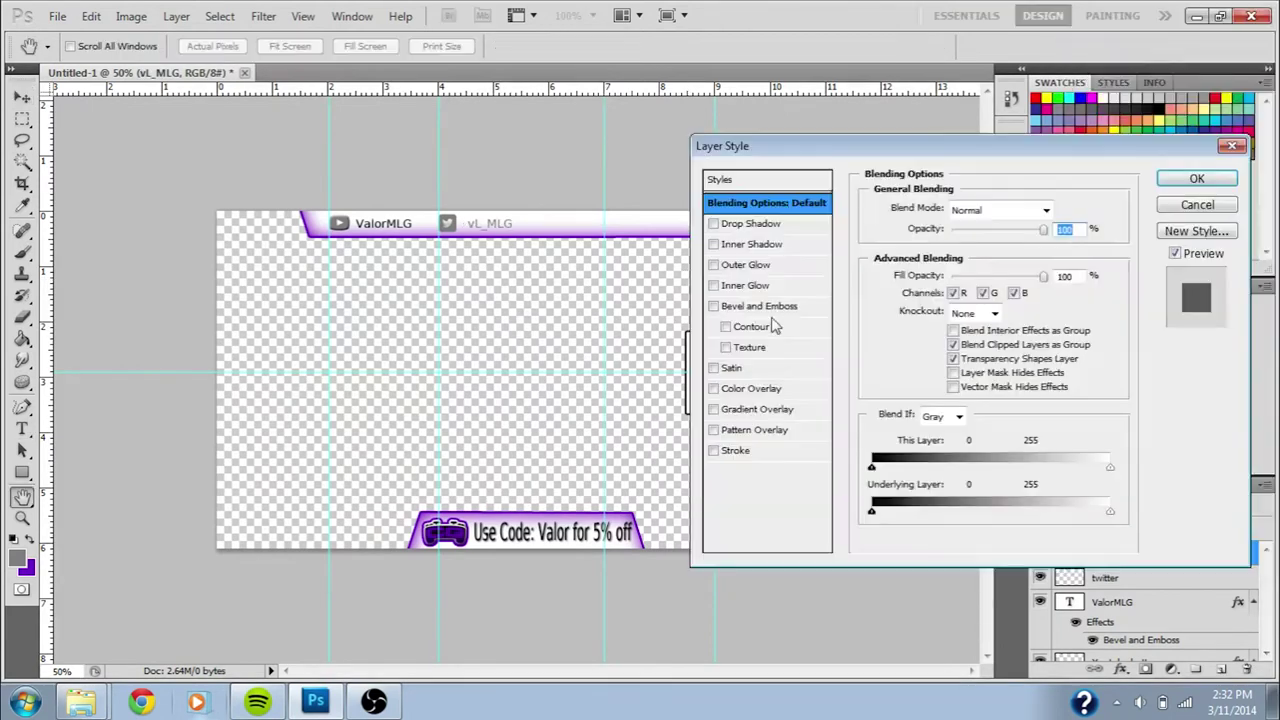
pyautogui.click(713, 306)
pyautogui.click(751, 388)
pyautogui.click(1197, 178)
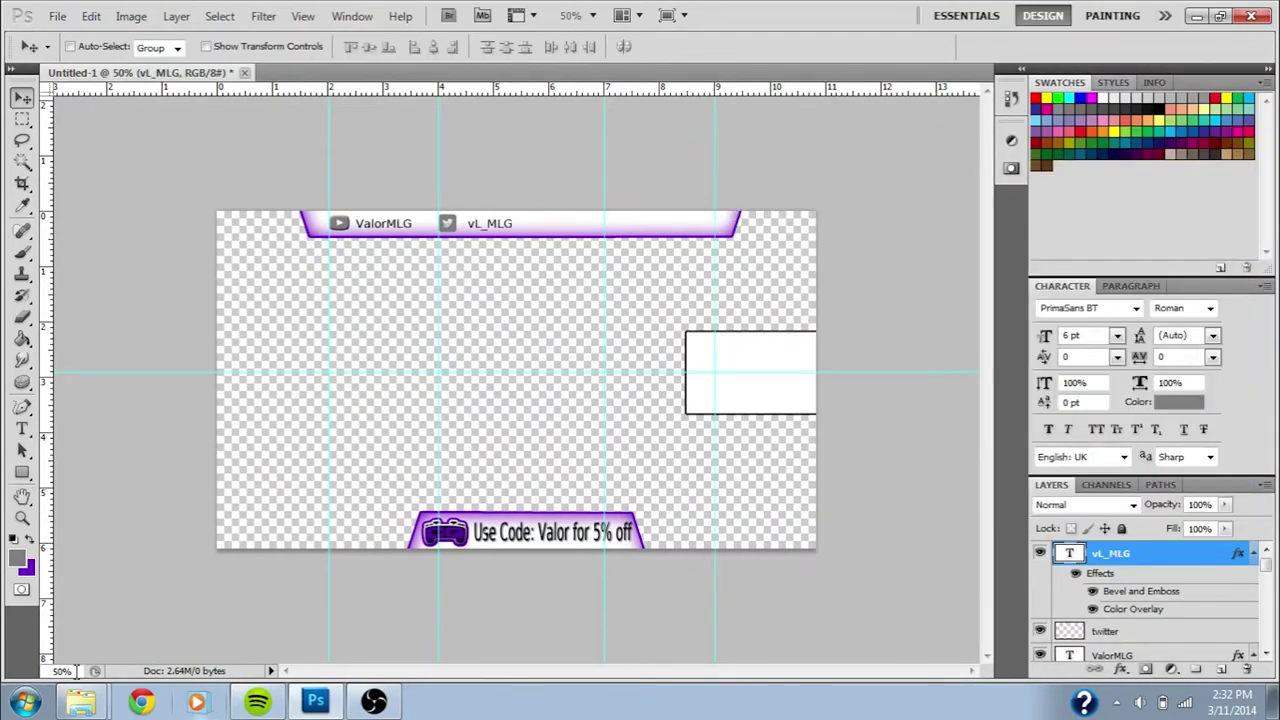
# Step: Nudge the vL_MLG text closer to the Twitter icon
pyautogui.hotkey('ctrl', '1')
pyautogui.moveTo(489, 246); pyautogui.dragTo(568, 420)
pyautogui.hotkey('shift', 'Left')
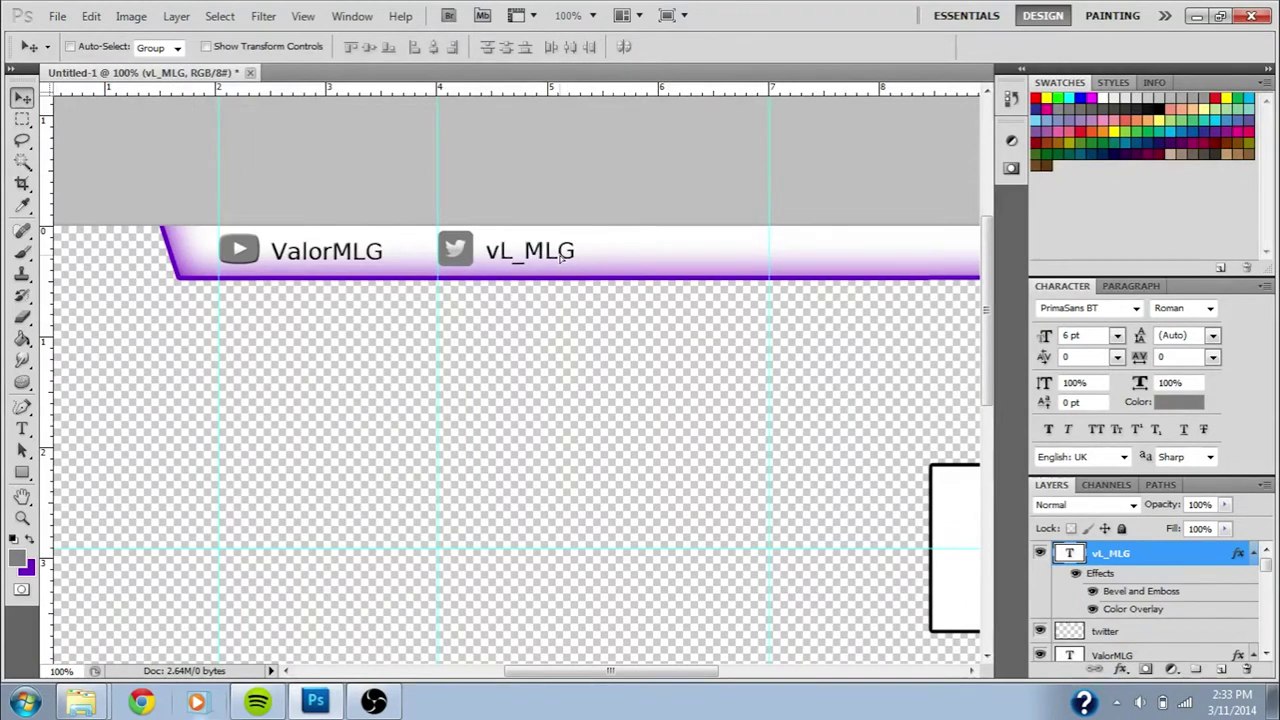
# Step: Move the two middle vertical guides to about 4.4 and 6.5 on the ruler
pyautogui.press('s')
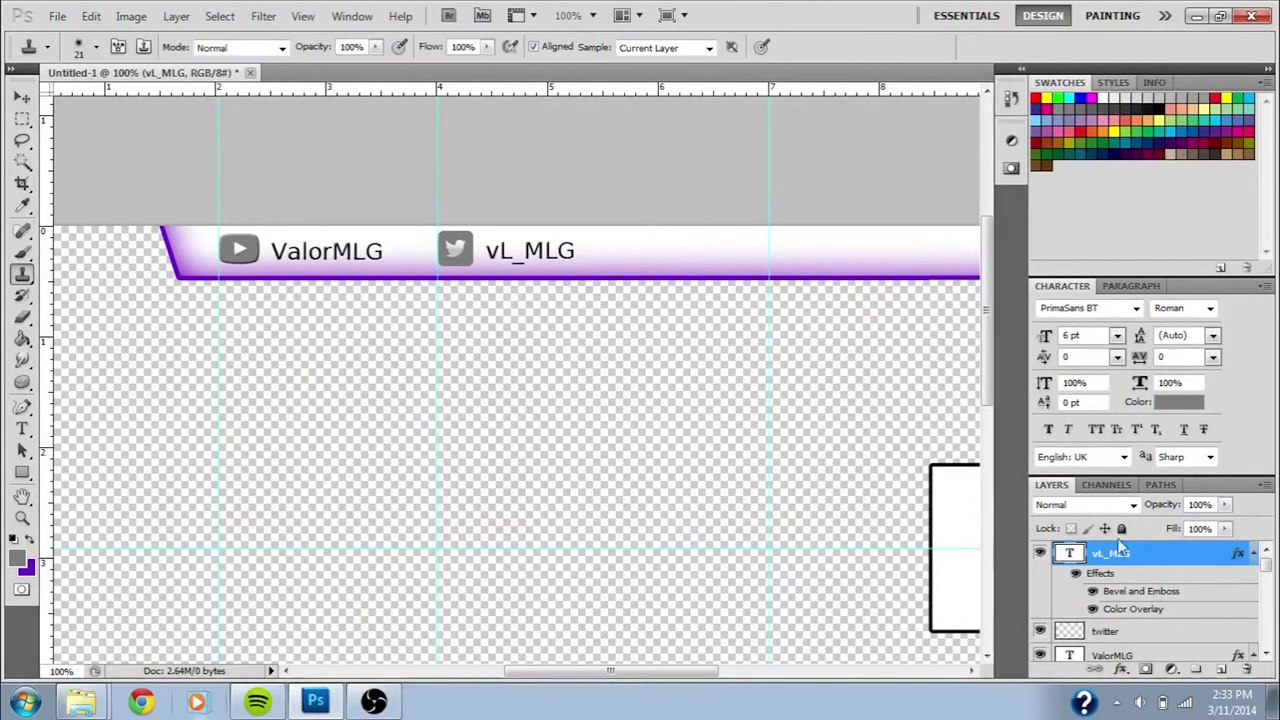
pyautogui.doubleClick(62, 671)
pyautogui.write('50')
pyautogui.press('Return')
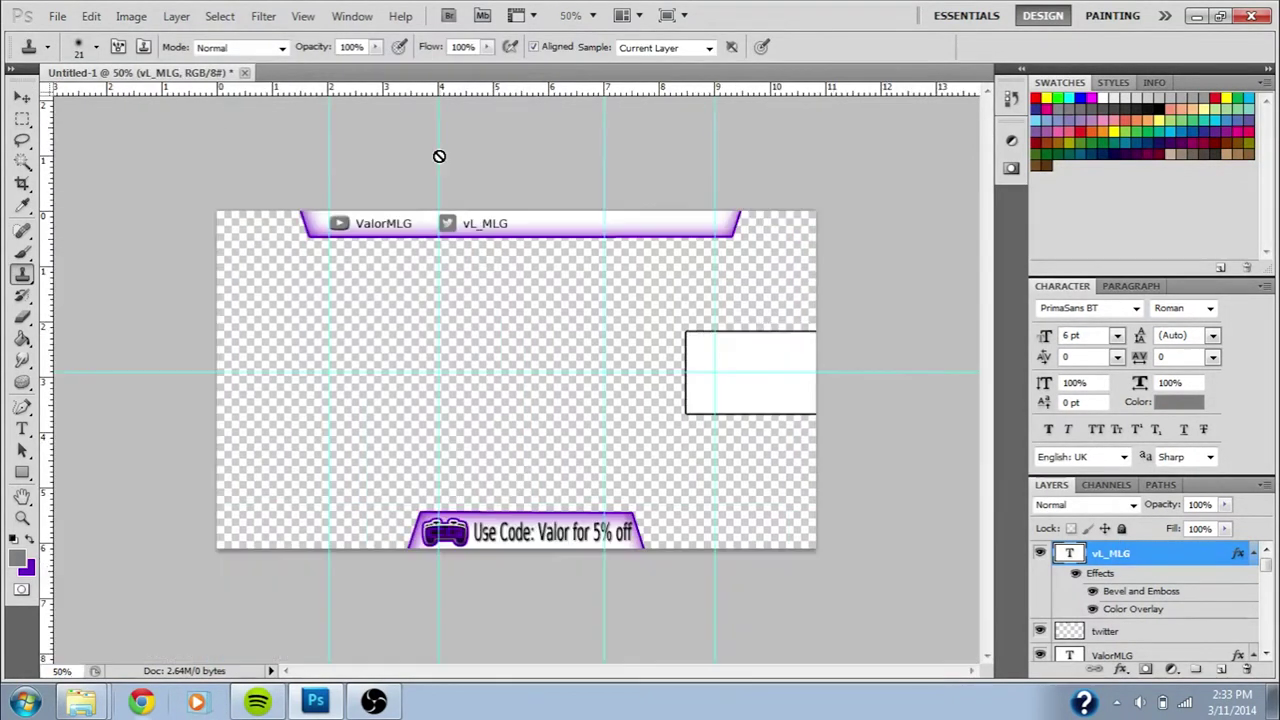
pyautogui.press('v')
pyautogui.moveTo(467, 175); pyautogui.dragTo(463, 162)
pyautogui.moveTo(604, 185); pyautogui.dragTo(576, 188)
# Step: Shift the Twitter icon to the second vertical guide and move the vL_MLG text along beside it
pyautogui.click(1108, 631)
pyautogui.moveTo(444, 231); pyautogui.dragTo(533, 232)
pyautogui.hotkey('alt', ']')
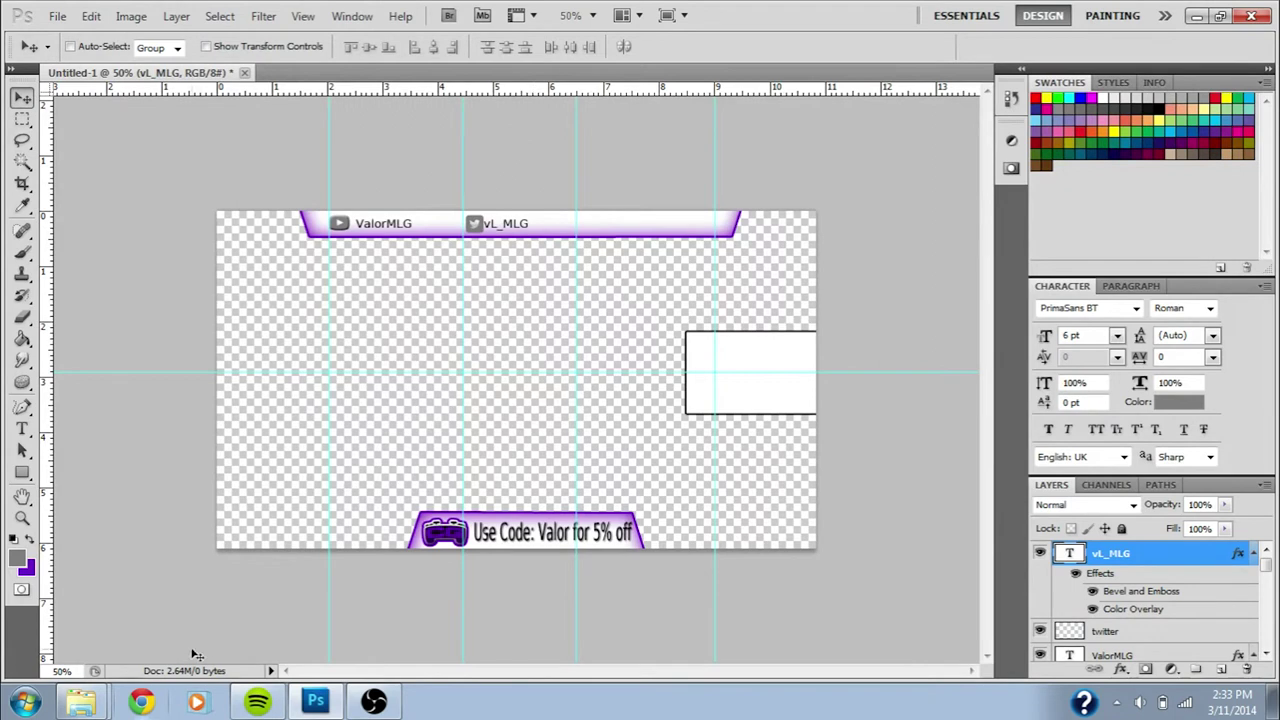
pyautogui.hotkey('ctrl', '+')
pyautogui.scroll(4, 763, 471)
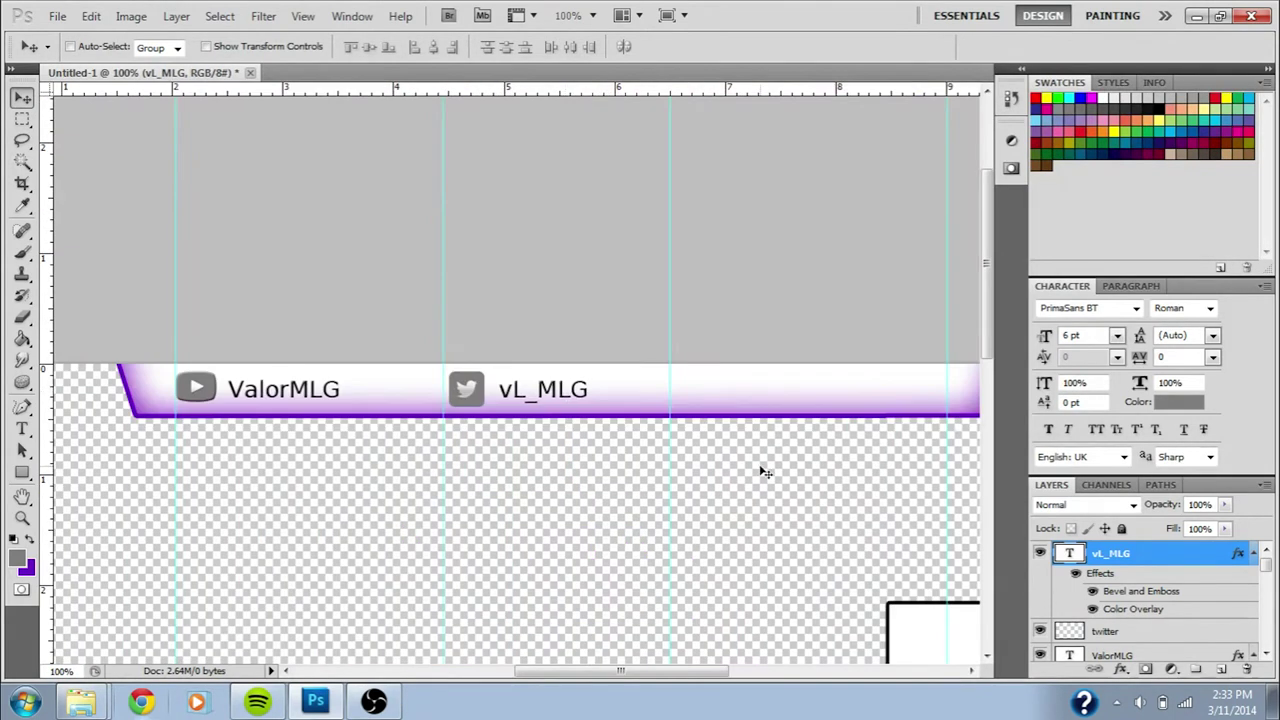
# Step: Create a new layer above vL_MLG and place twitch-logo-300x300.png from the Youtube Speed art folder
pyautogui.moveTo(763, 471); pyautogui.dragTo(672, 459)
pyautogui.click(1221, 669)
pyautogui.click(80, 702)
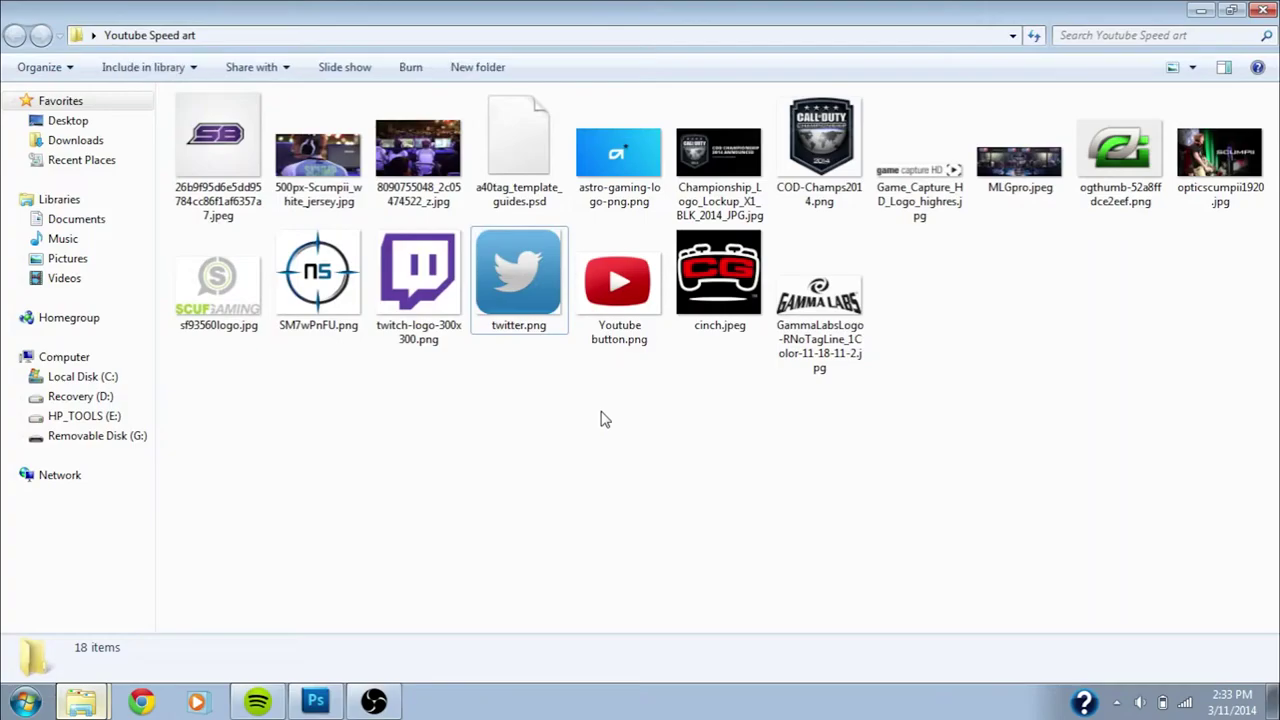
pyautogui.press('Left')
pyautogui.click(316, 703)
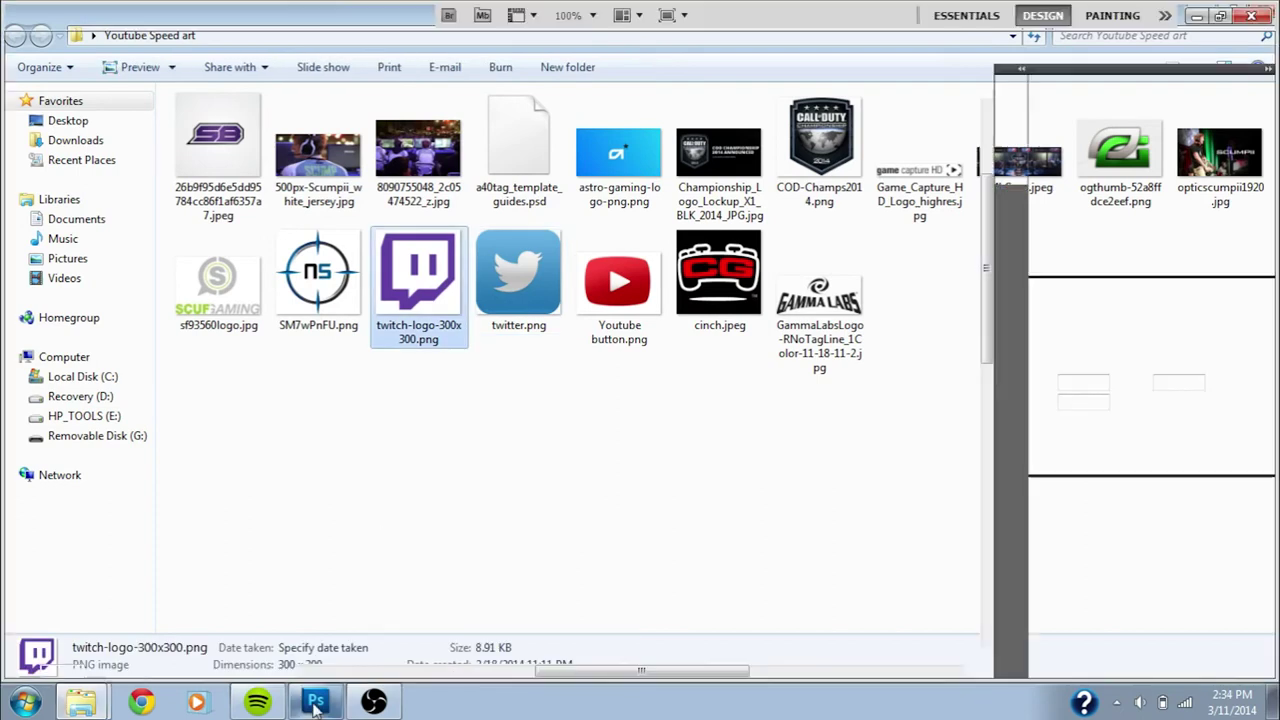
pyautogui.moveTo(314, 710); pyautogui.dragTo(952, 408)
pyautogui.press('Return')
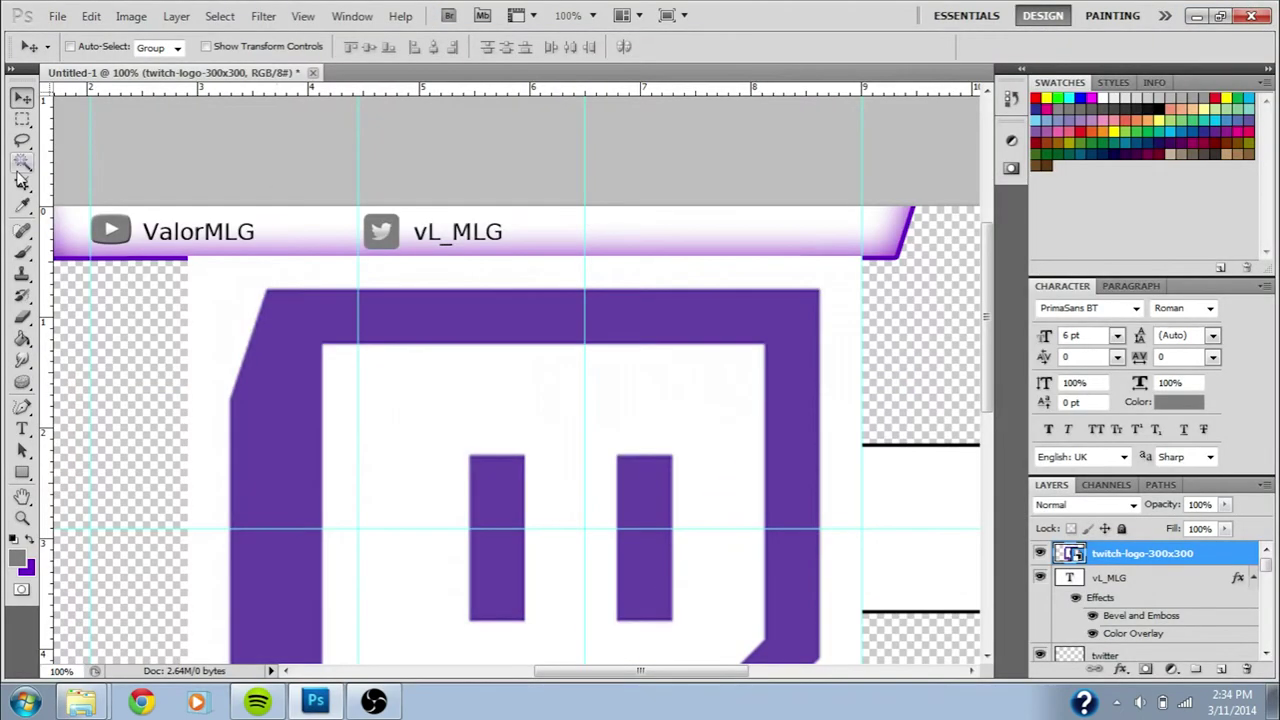
# Step: Delete the white areas around and inside the rasterized Twitch logo using the Magic Wand
pyautogui.click(22, 162)
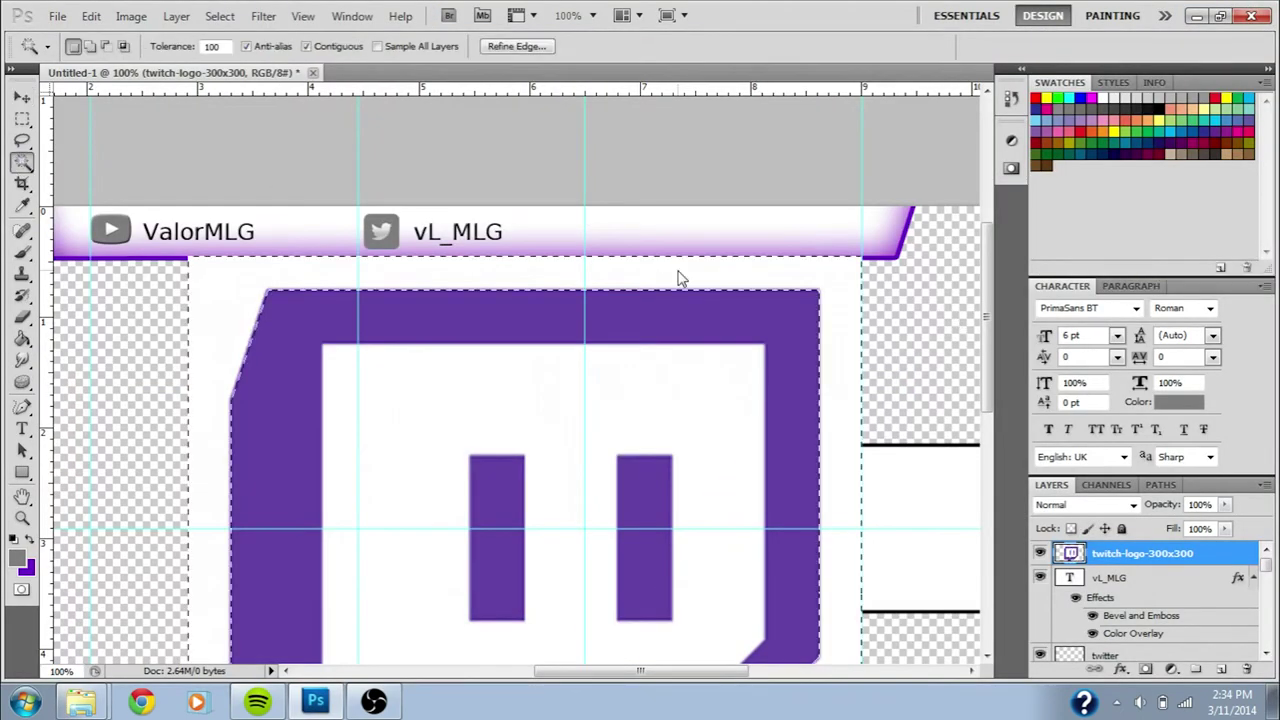
pyautogui.click(706, 362)
pyautogui.press('Delete')
pyautogui.scroll(-3, 706, 362)
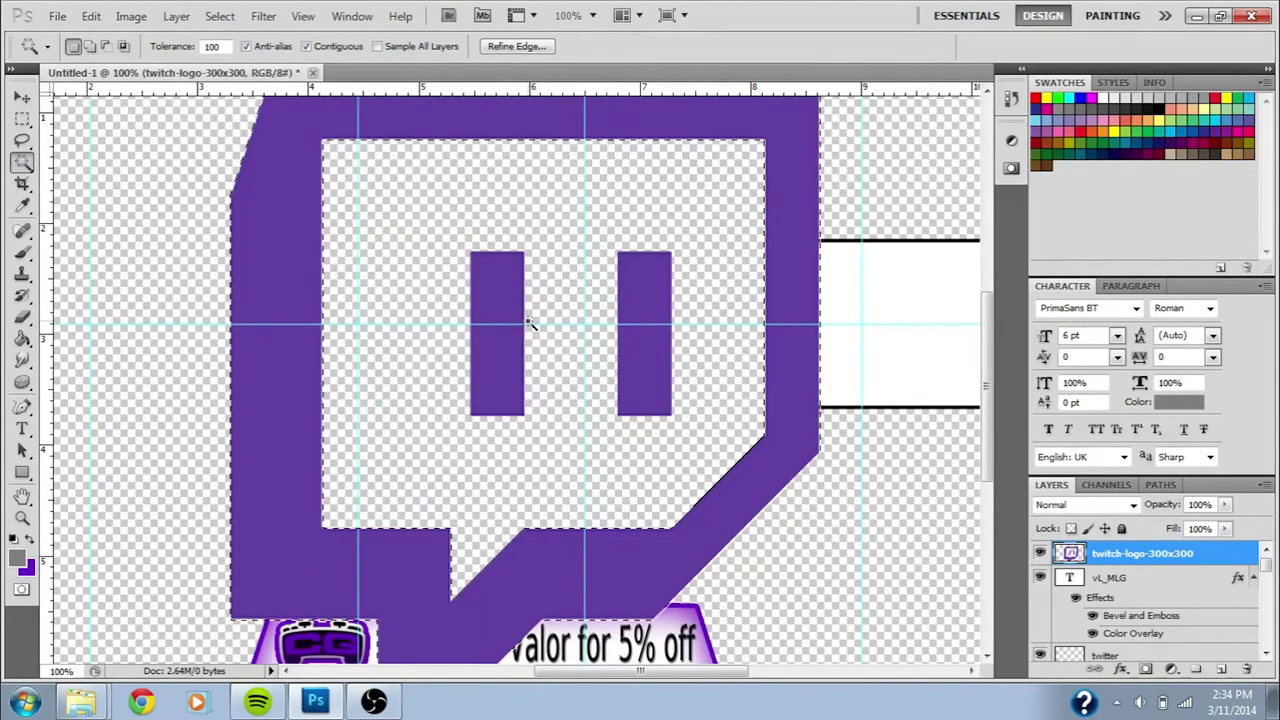
# Step: Fill the Twitch logo with the grey foreground colour and scale it down to 46.54%
pyautogui.click(22, 339)
pyautogui.click(258, 352)
pyautogui.click(22, 119)
pyautogui.click(206, 184)
pyautogui.hotkey('ctrl', 't')
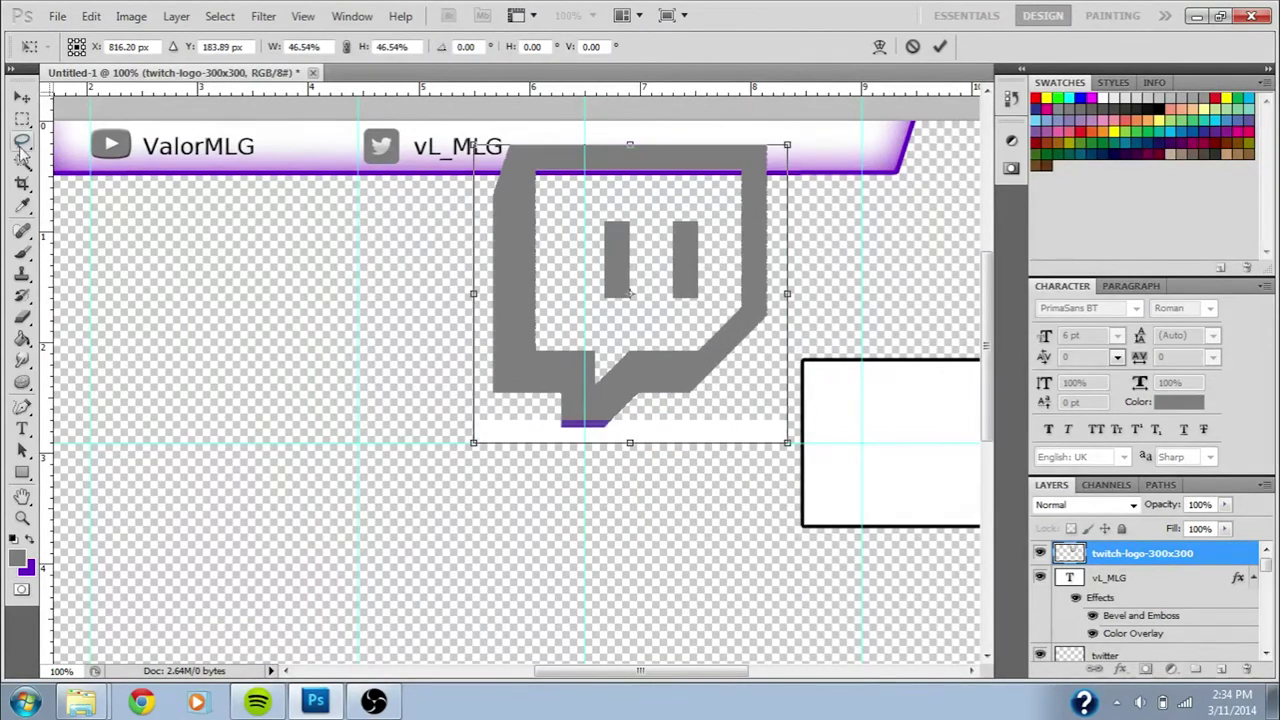
pyautogui.press('Return')
# Step: Delete the leftover white strip below the Twitch logo and fill its purple tip with the grey foreground colour
pyautogui.click(22, 162)
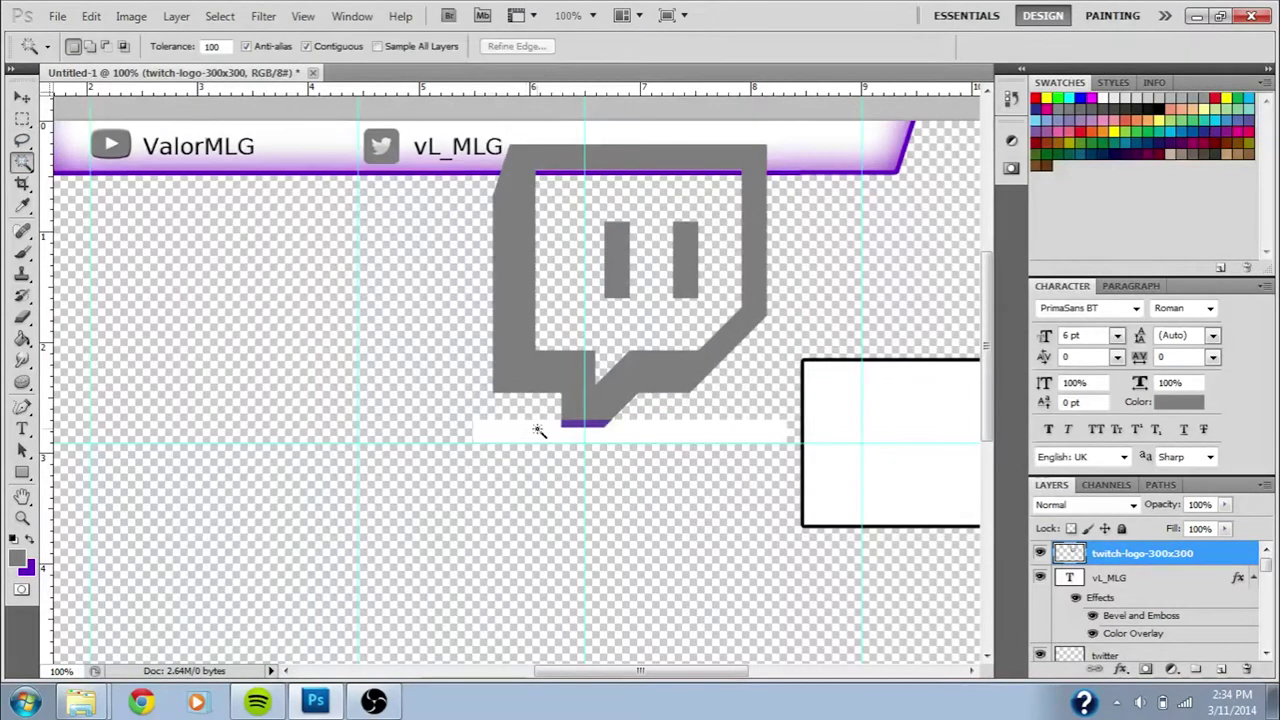
pyautogui.click(538, 430)
pyautogui.click(23, 338)
pyautogui.press('m')
pyautogui.click(23, 338)
pyautogui.click(585, 422)
# Step: Scale the Twitch logo down to icon size and place it in the top bar beside the third vertical guide
pyautogui.hotkey('ctrl', 't')
pyautogui.moveTo(770, 160); pyautogui.dragTo(618, 154)
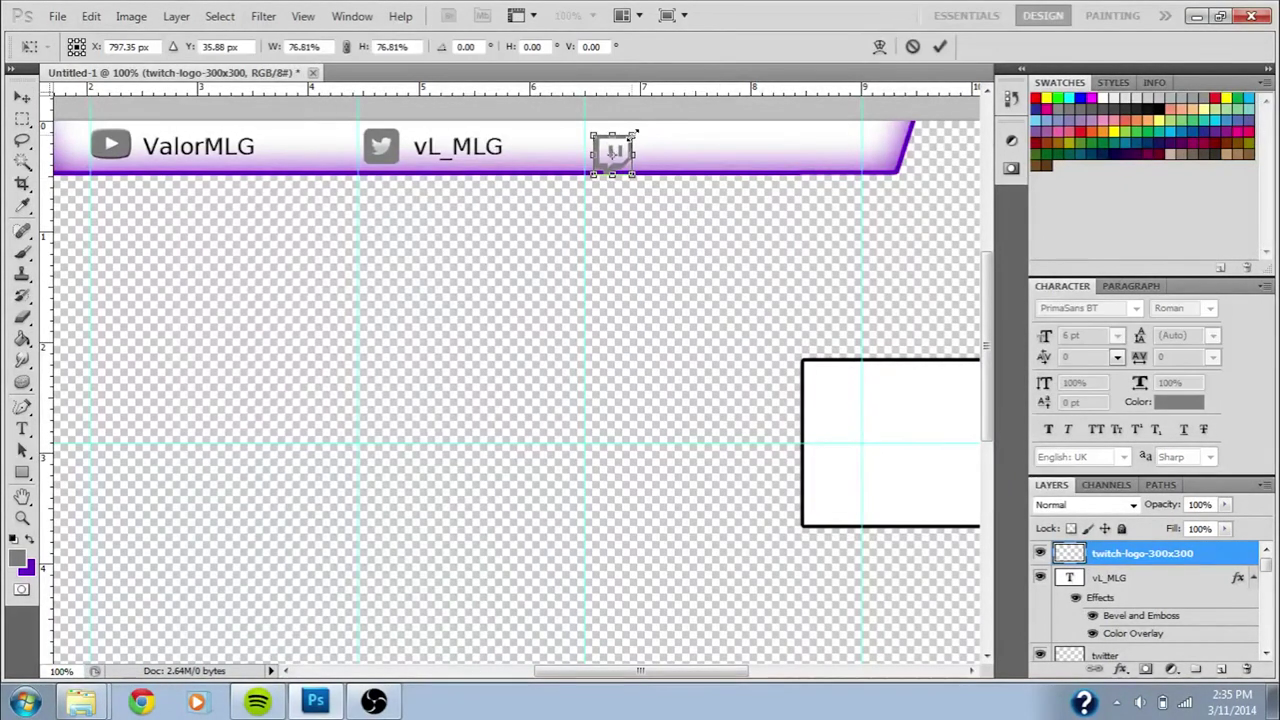
pyautogui.press('Return')
# Step: Create a new layer and add the text xXWlodekX2 beside the Twitch icon in the top bar
pyautogui.click(1222, 670)
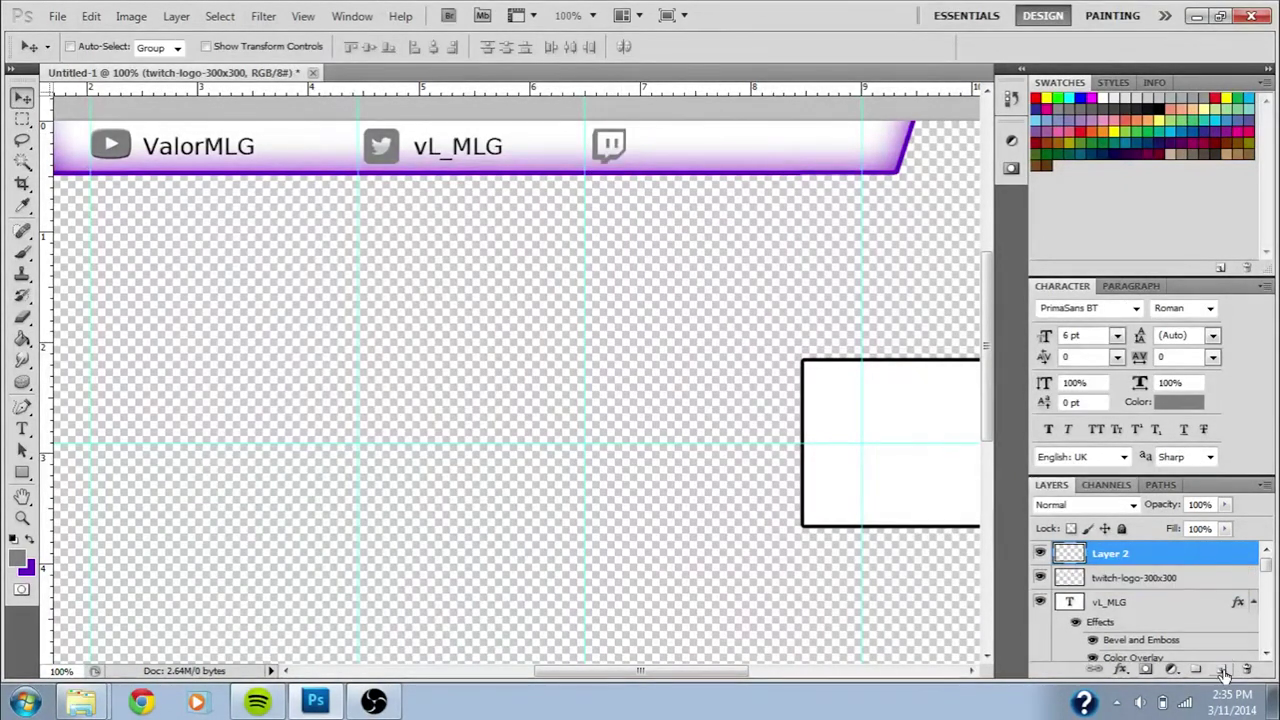
pyautogui.click(22, 428)
pyautogui.click(648, 150)
pyautogui.write('xXWlodek ')
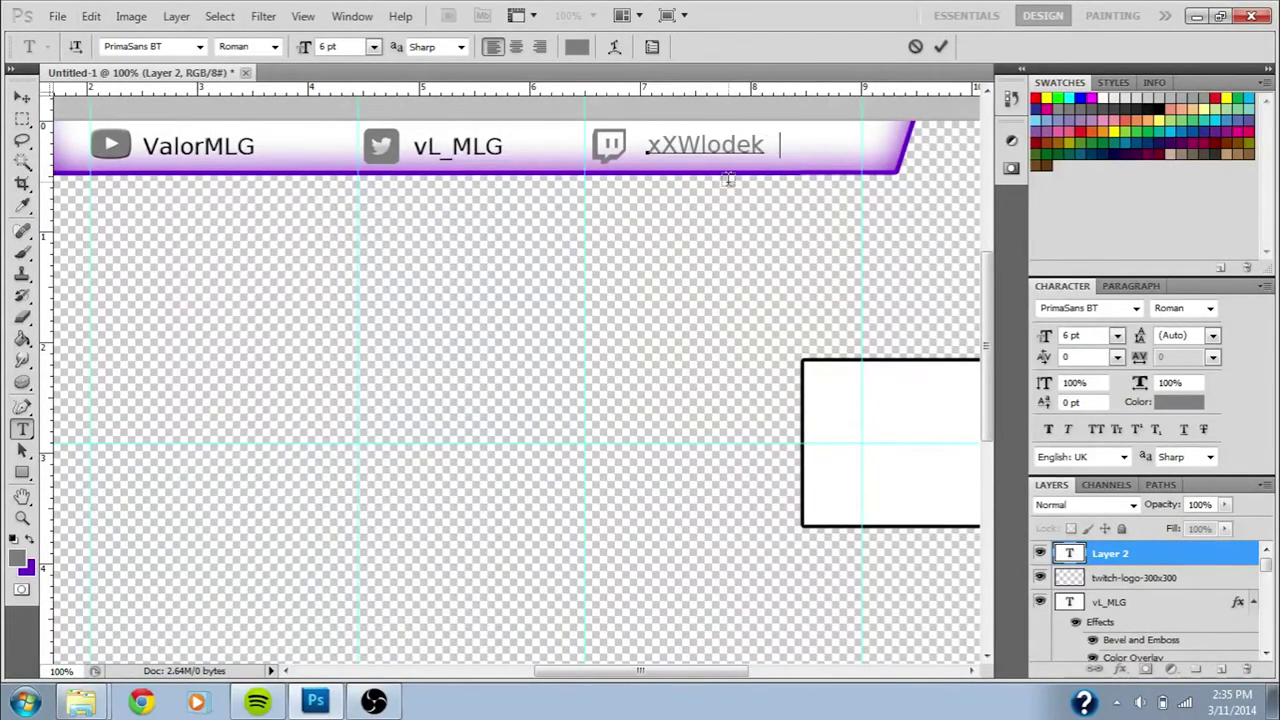
pyautogui.write('X2')
pyautogui.click(22, 118)
# Step: Check an existing layer's style settings and apply Bevel and Emboss to the Twitch logo layer
pyautogui.scroll(-3, 1150, 600)
pyautogui.rightClick(1160, 616)
pyautogui.click(1139, 188)
pyautogui.click(749, 304)
pyautogui.click(1174, 172)
pyautogui.scroll(2, 1180, 600)
pyautogui.rightClick(1180, 575)
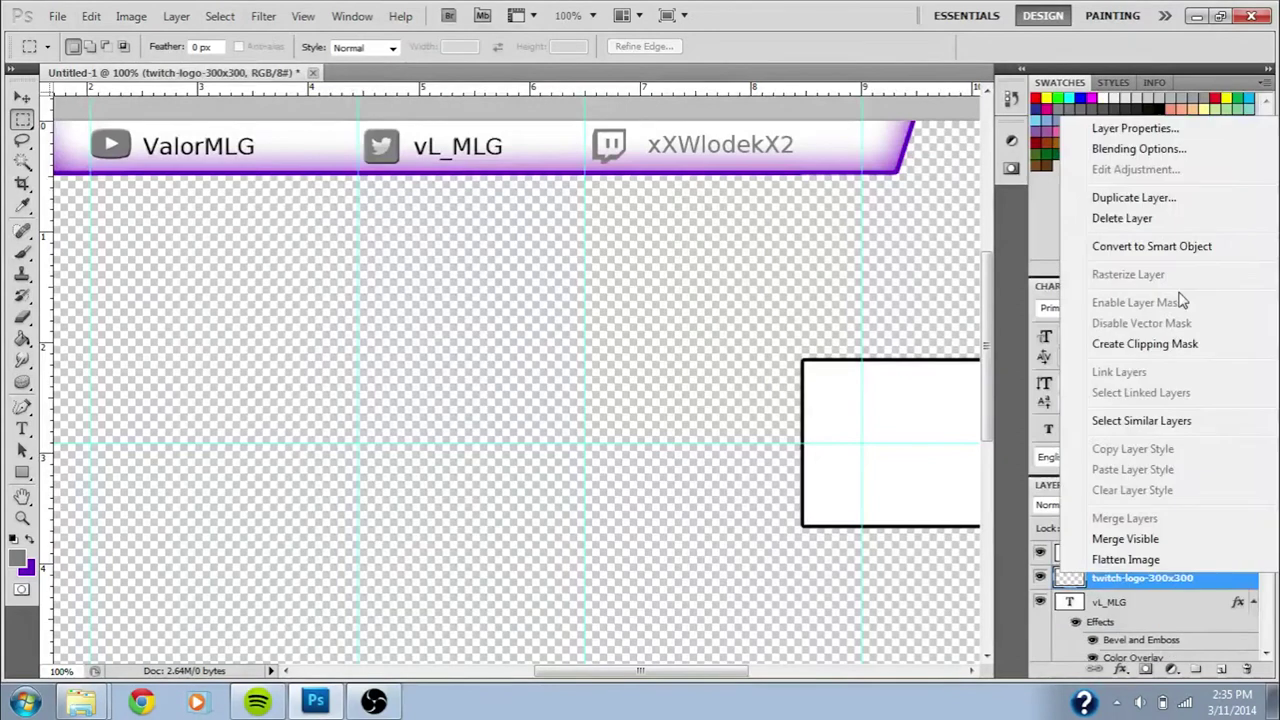
pyautogui.click(1139, 148)
pyautogui.click(759, 305)
pyautogui.click(1197, 178)
# Step: Apply Color Overlay and Bevel and Emboss to the xXWlodekX2 text layer
pyautogui.rightClick(1130, 553)
pyautogui.click(1060, 160)
pyautogui.click(751, 388)
pyautogui.click(759, 305)
pyautogui.click(1197, 178)
# Step: Move the xXWlodekX2 text and the Twitch icon slightly to the right along the top bar
pyautogui.click(22, 97)
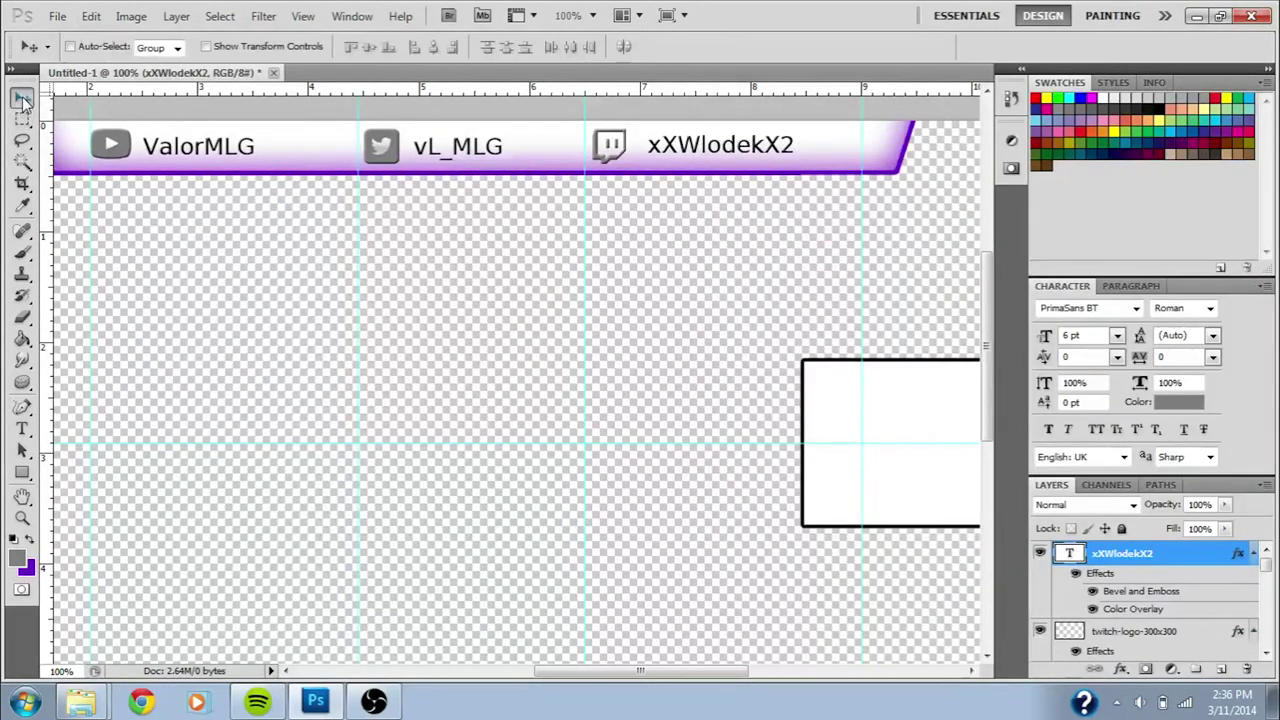
pyautogui.moveTo(720, 146); pyautogui.dragTo(713, 148)
pyautogui.doubleClick(62, 671)
pyautogui.write('50')
pyautogui.press('Return')
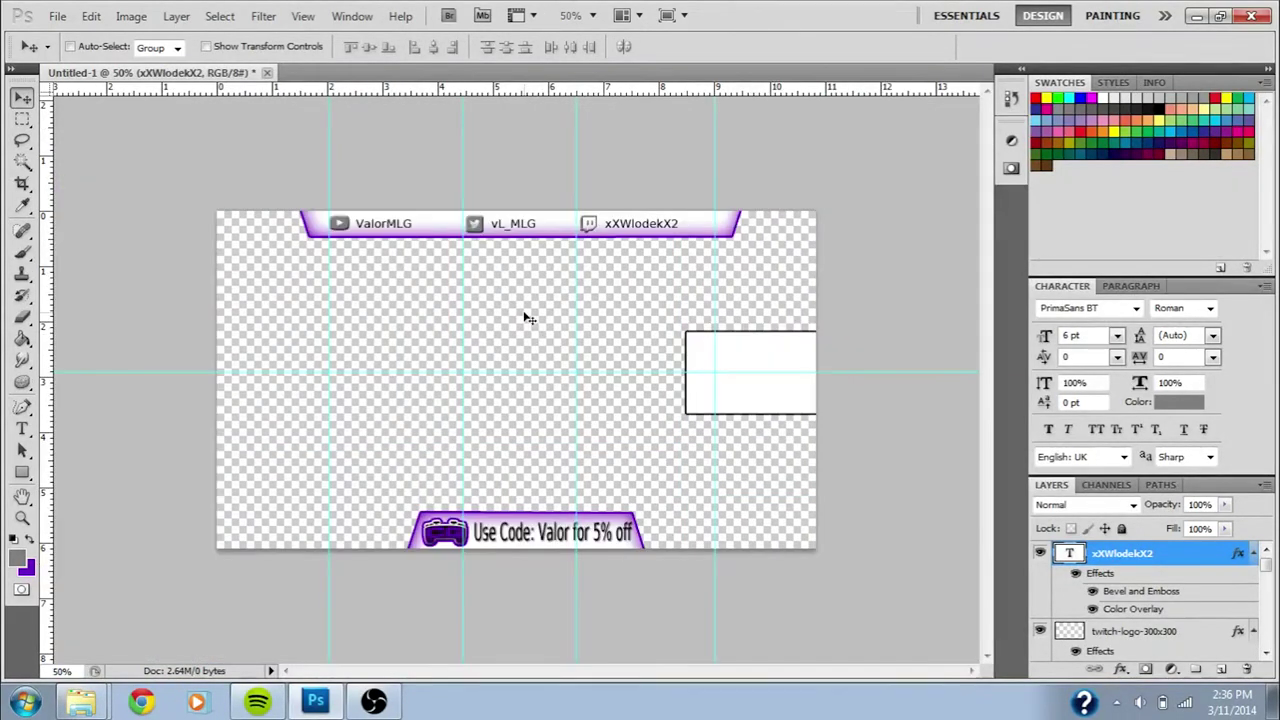
pyautogui.moveTo(658, 225); pyautogui.dragTo(675, 226)
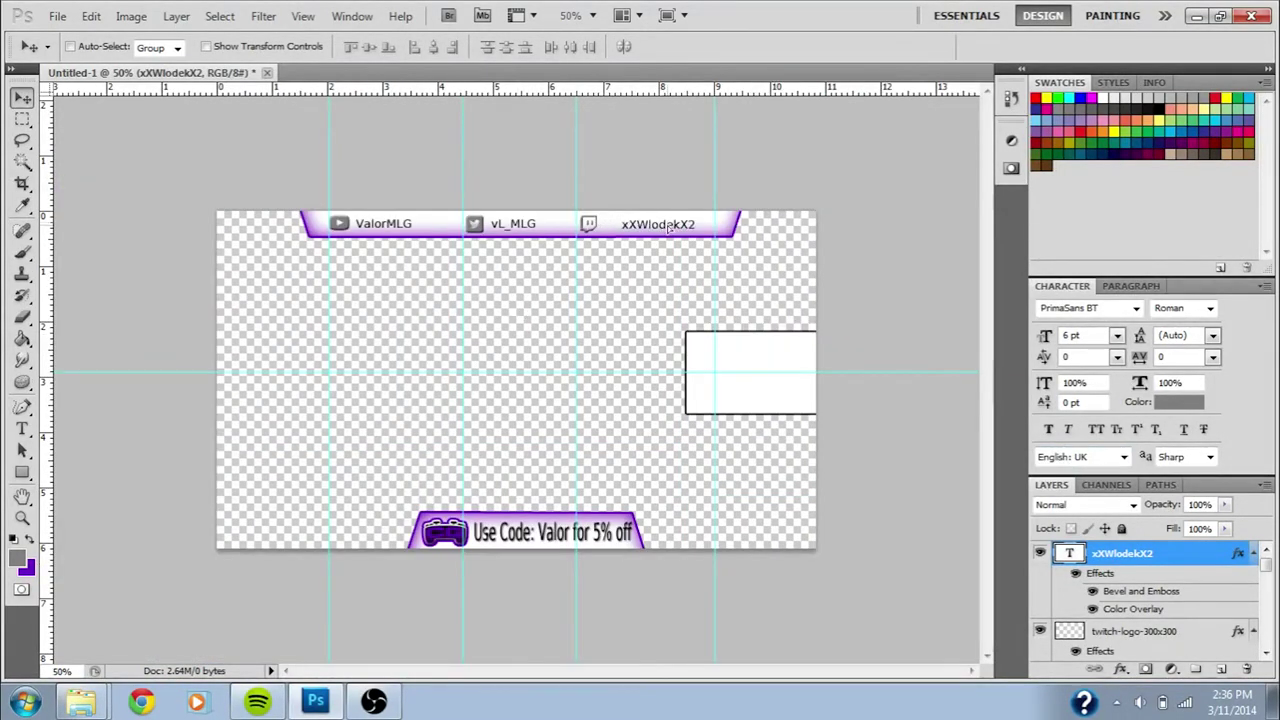
pyautogui.click(1150, 630)
pyautogui.moveTo(589, 228); pyautogui.dragTo(604, 229)
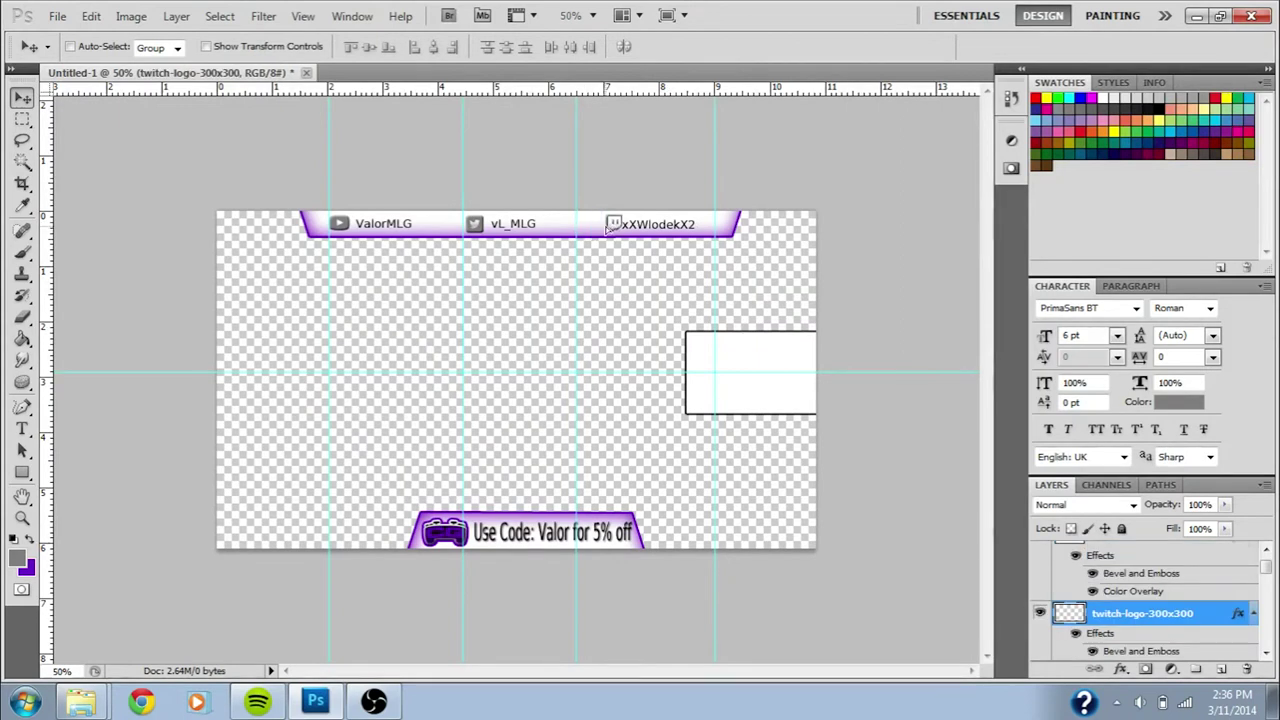
# Step: Merge the xXWlodekX2 text and Twitch logo layers into a single layer
pyautogui.rightClick(1152, 552)
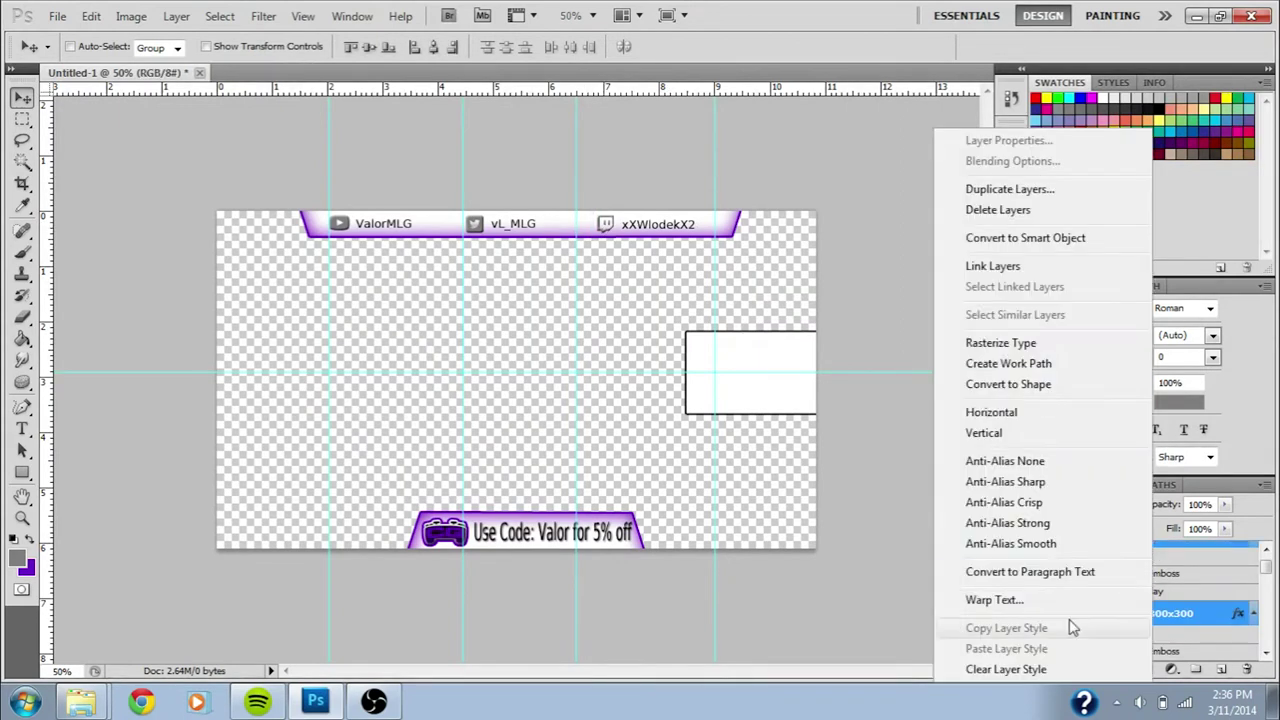
pyautogui.moveTo(1266, 566); pyautogui.dragTo(1266, 556)
pyautogui.rightClick(1061, 556)
pyautogui.rightClick(1055, 553)
pyautogui.click(990, 560)
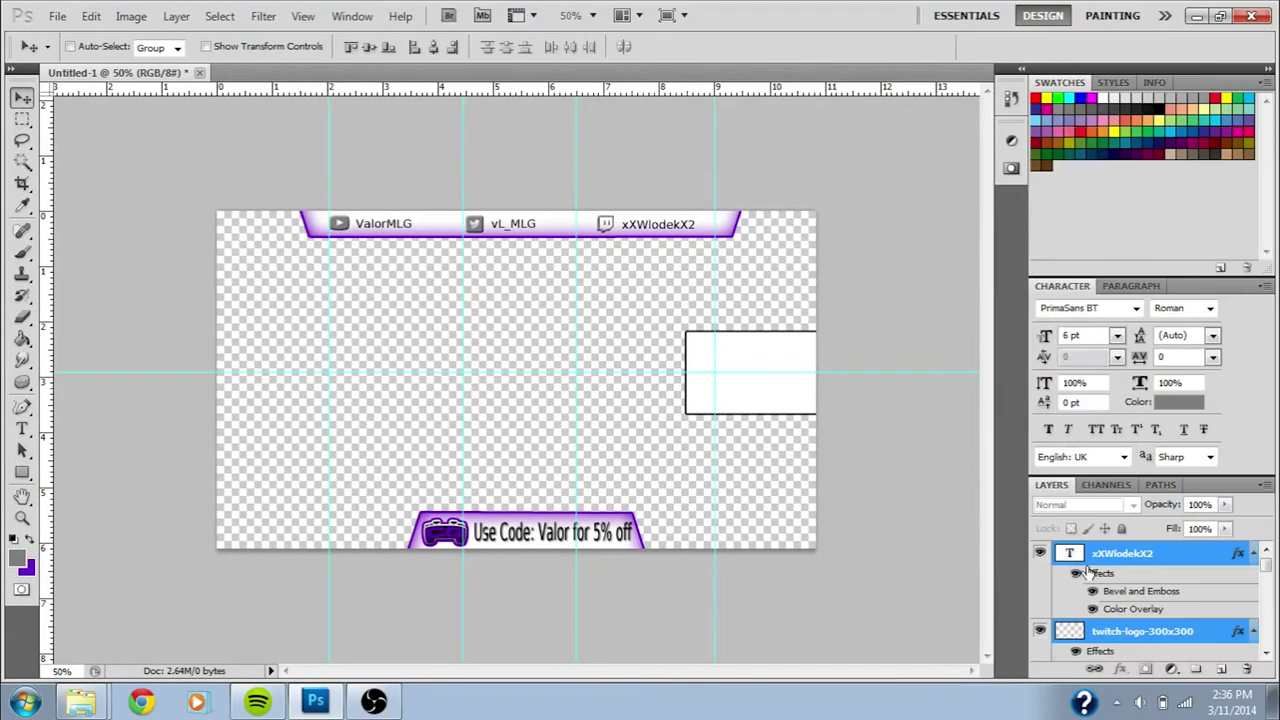
pyautogui.rightClick(1142, 553)
pyautogui.click(905, 390)
pyautogui.rightClick(1058, 565)
pyautogui.click(1165, 508)
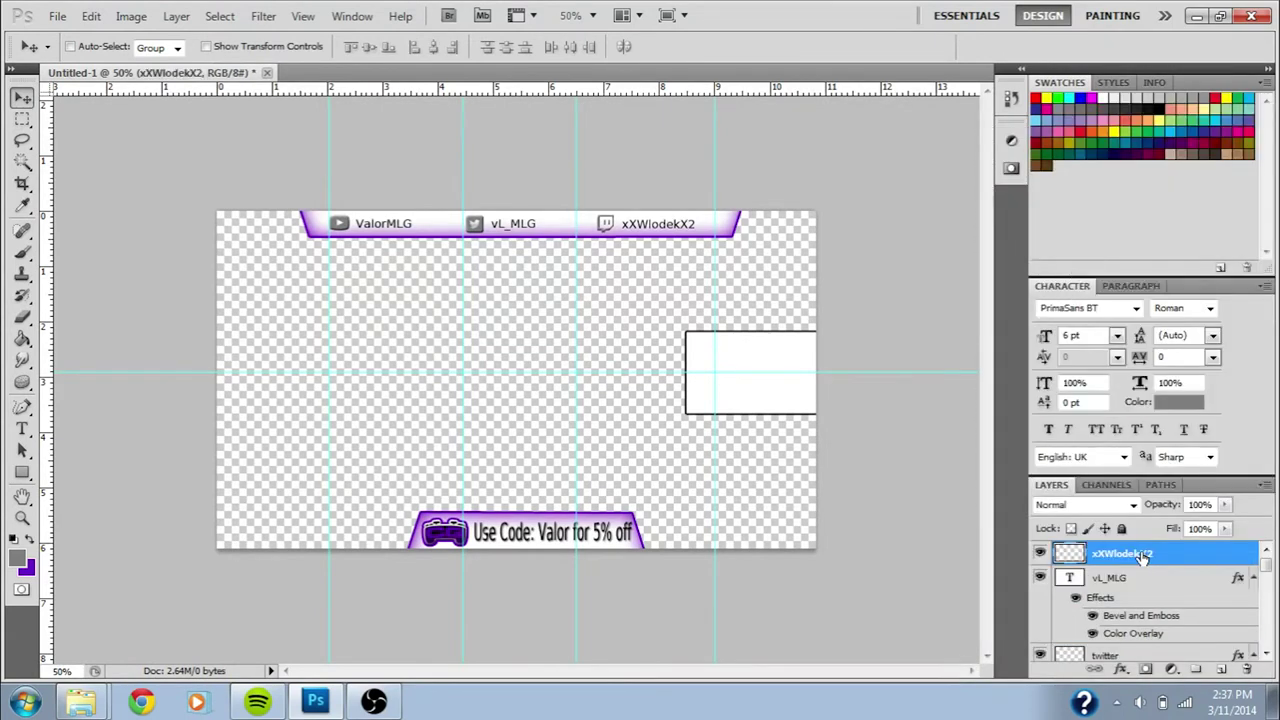
# Step: Merge the vL_MLG text and Twitter icon layers into a single layer
pyautogui.click(1138, 578)
pyautogui.keyDown('ctrl'); pyautogui.click(1165, 641); pyautogui.keyUp('ctrl')
pyautogui.rightClick(1145, 560)
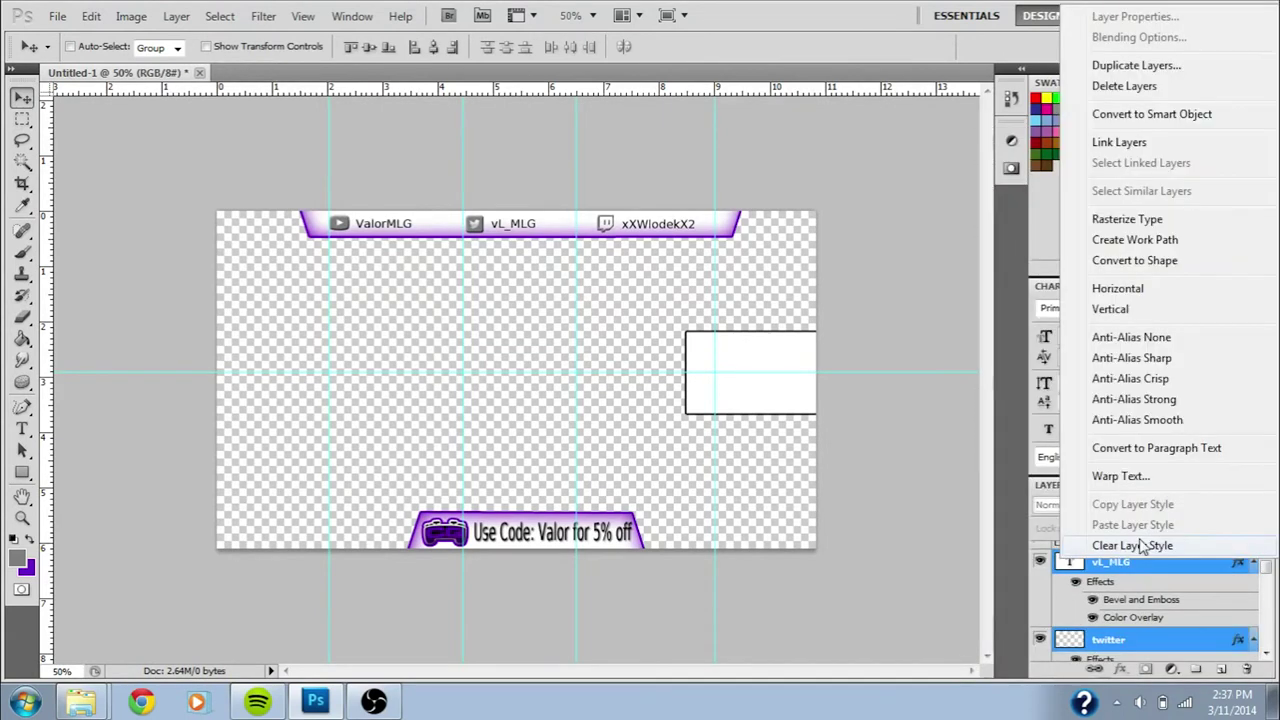
pyautogui.click(1225, 146)
pyautogui.rightClick(1174, 562)
pyautogui.rightClick(1150, 577)
pyautogui.rightClick(1055, 560)
pyautogui.rightClick(1106, 598)
pyautogui.rightClick(1112, 638)
# Step: Merge the ValorMLG text and Youtube icon layers into a single layer
pyautogui.click(1122, 579)
pyautogui.keyDown('ctrl'); pyautogui.click(1122, 585); pyautogui.keyUp('ctrl')
pyautogui.rightClick(1168, 662)
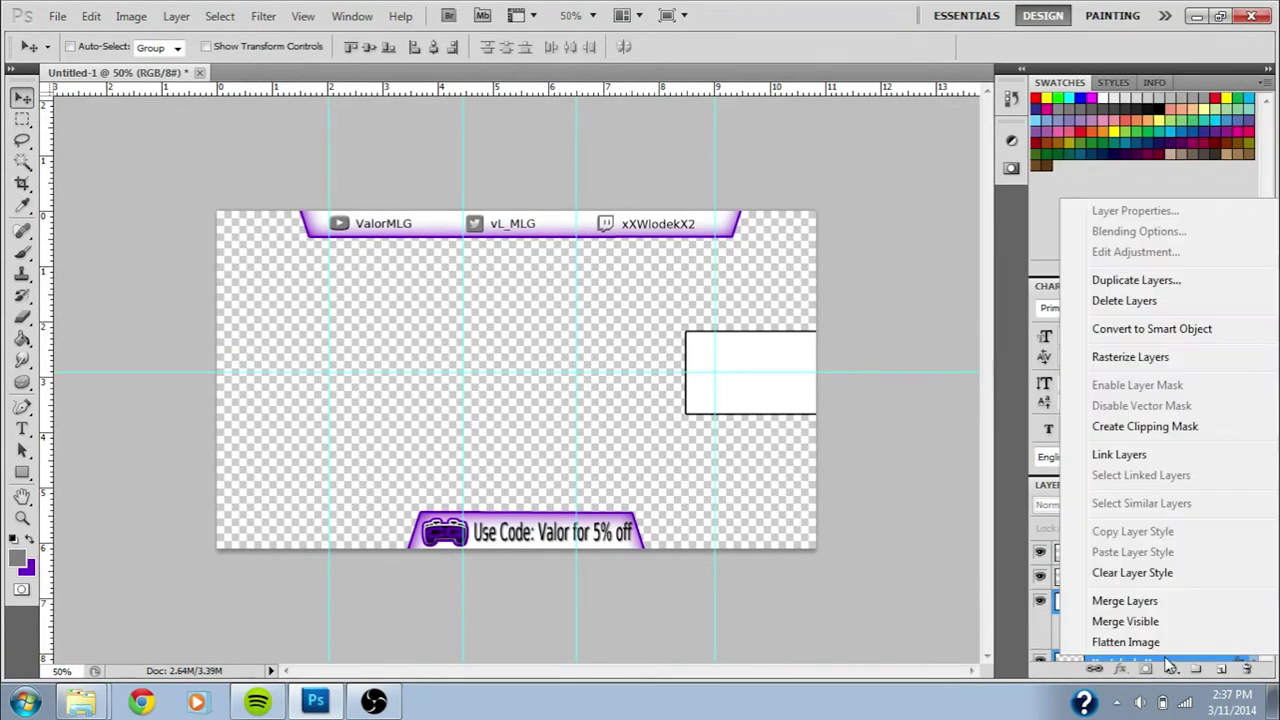
pyautogui.click(1170, 662)
# Step: Shift the ValorMLG and vL_MLG groups slightly right to even out the spacing in the top bar
pyautogui.moveTo(369, 228); pyautogui.dragTo(381, 229)
pyautogui.click(1110, 578)
pyautogui.moveTo(520, 226); pyautogui.dragTo(530, 226)
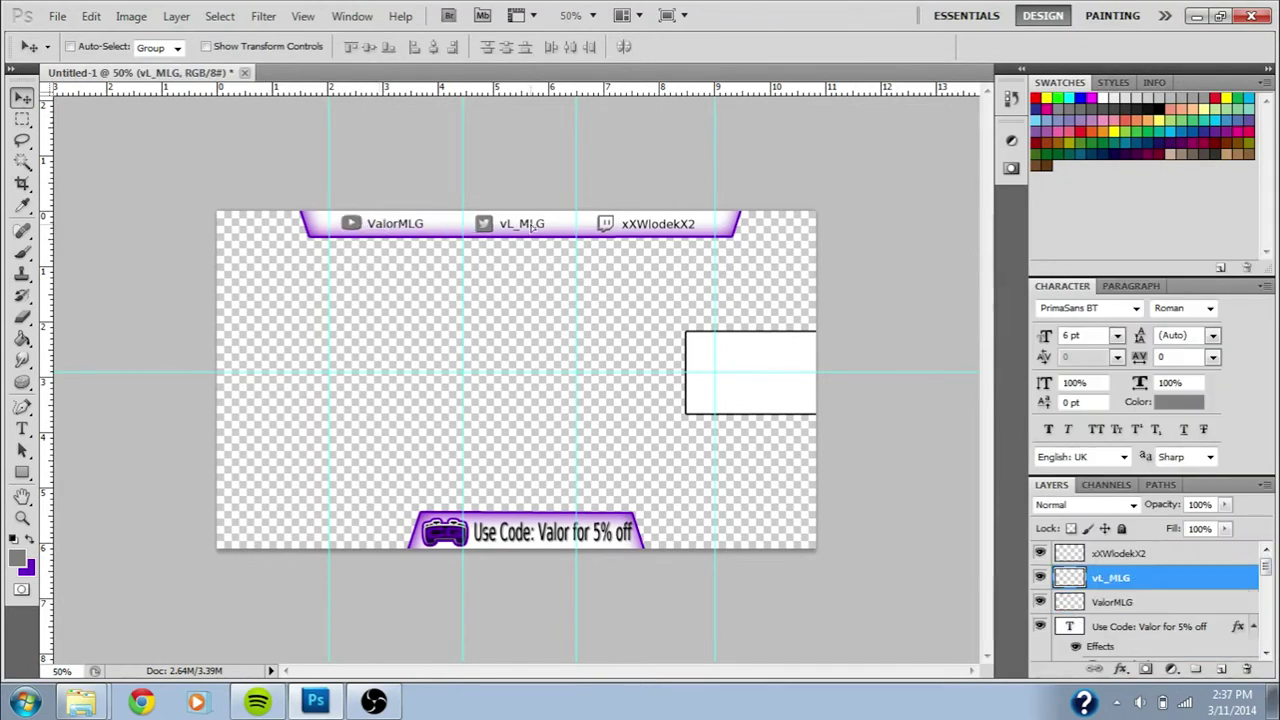
# Step: Create a new layer above xXWlodekX2 and place the vL-watermark image from the vL folder on Removable Disk (G:)
pyautogui.click(1154, 560)
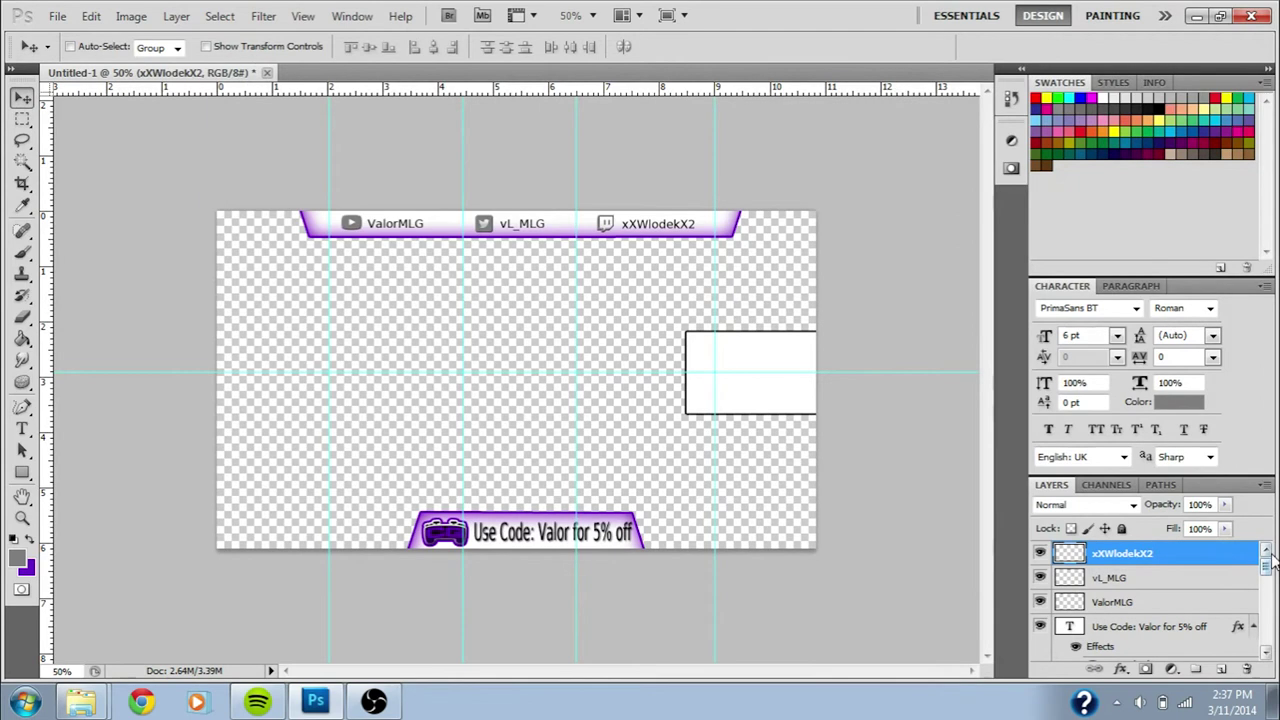
pyautogui.click(1221, 669)
pyautogui.click(92, 704)
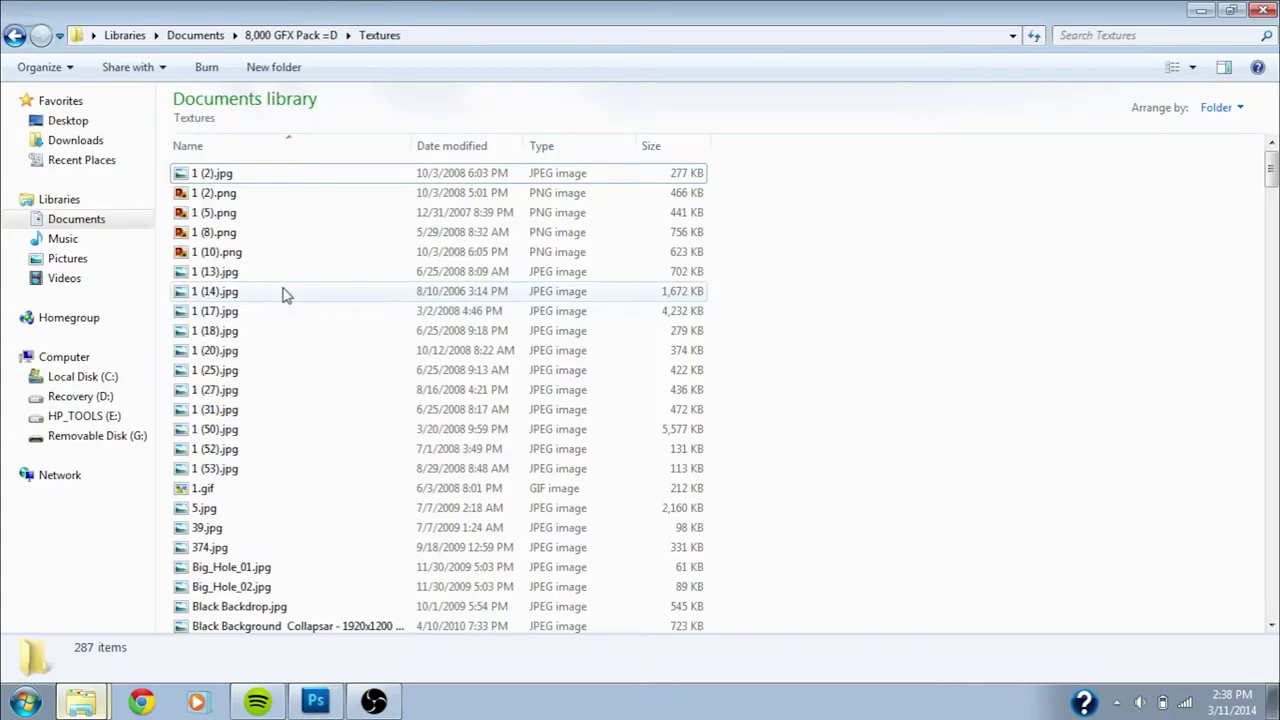
pyautogui.click(97, 436)
pyautogui.doubleClick(300, 160)
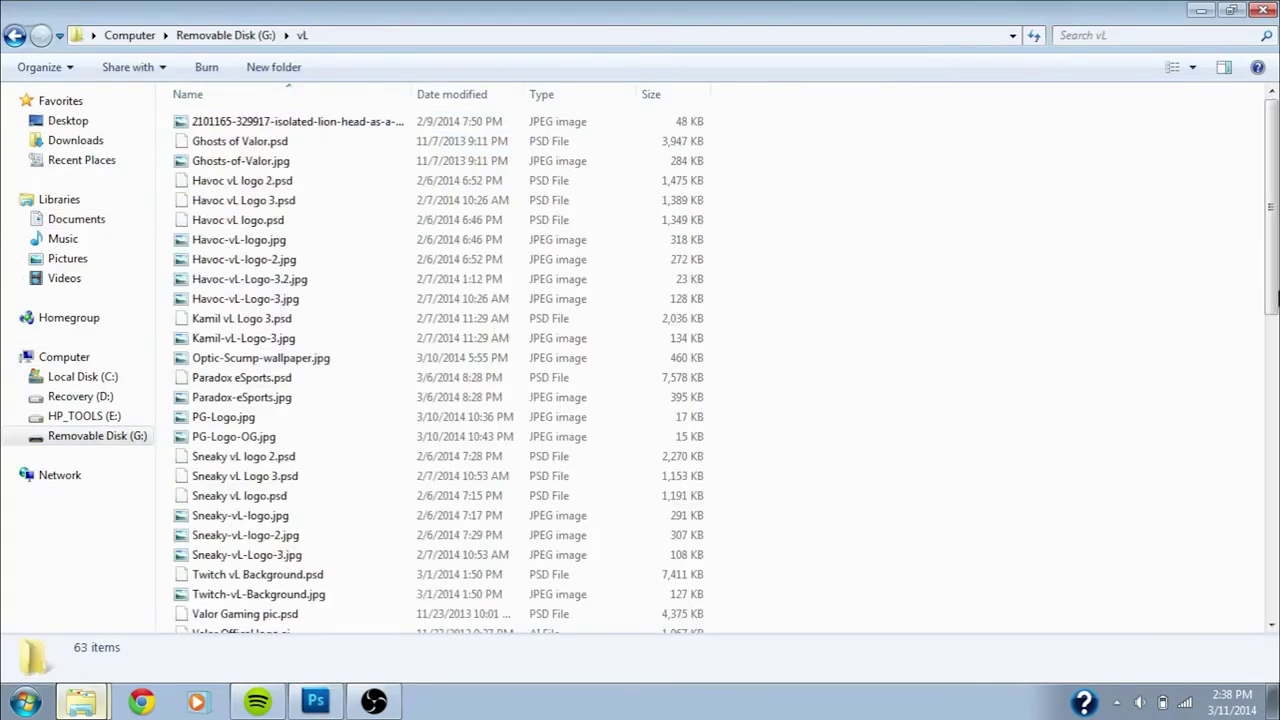
pyautogui.scroll(-12, 340, 585)
pyautogui.click(315, 703)
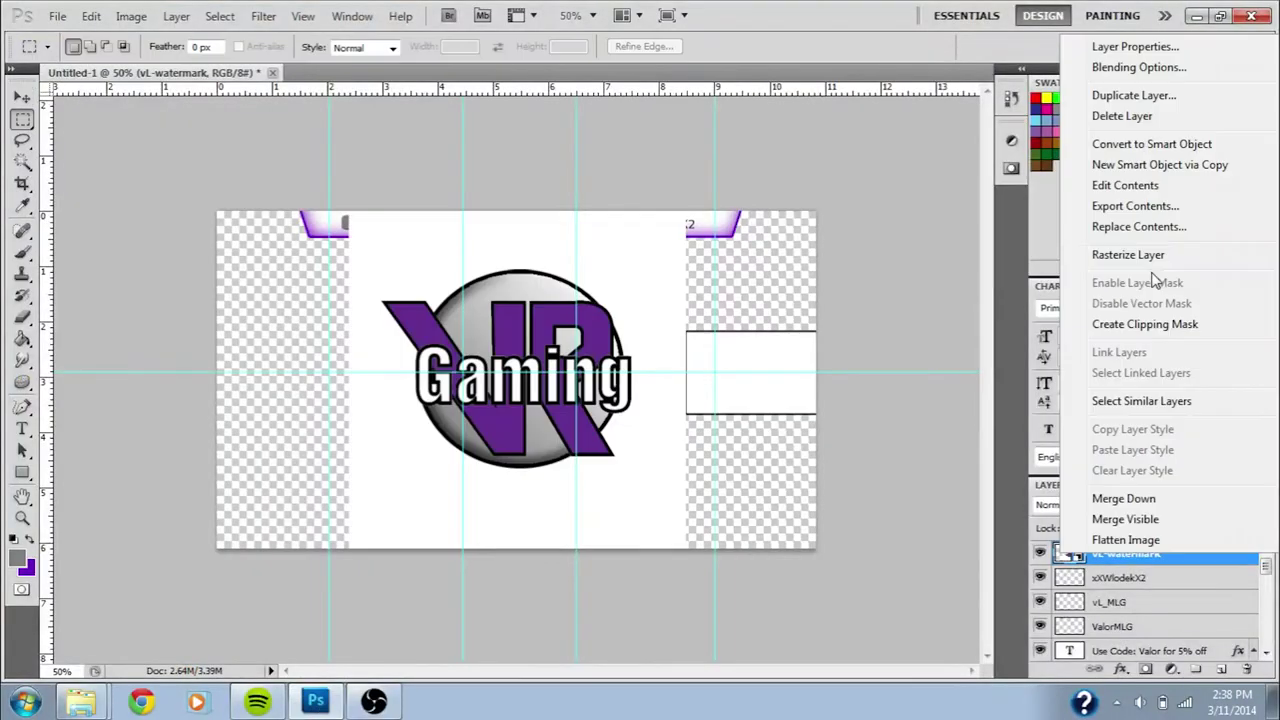
# Step: Rasterize the vL-watermark layer and delete the white background around the logo using the Magic Wand
pyautogui.click(1100, 251)
pyautogui.press('w')
pyautogui.click(651, 277)
pyautogui.press('Delete')
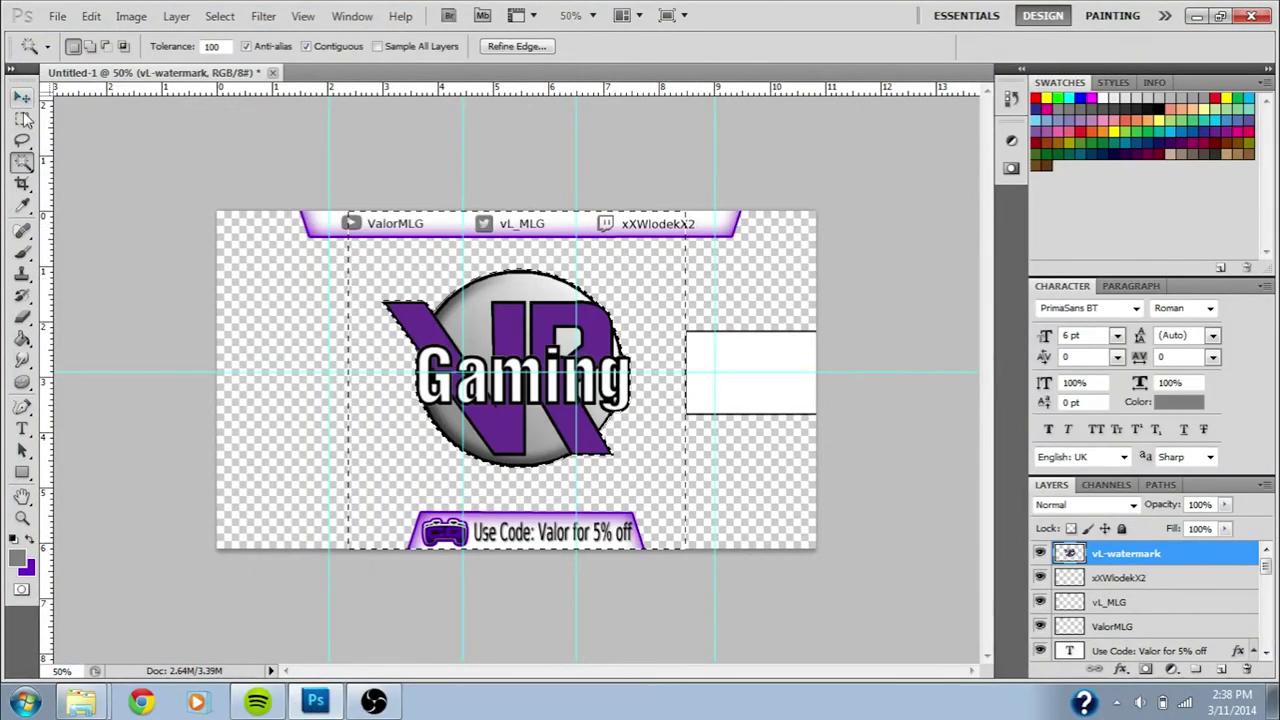
# Step: Scale the vL-watermark logo down to a small badge and place it inside the video box's upper-left corner
pyautogui.hotkey('ctrl', 't')
pyautogui.moveTo(348, 267); pyautogui.dragTo(614, 480)
pyautogui.moveTo(666, 515); pyautogui.dragTo(714, 345)
pyautogui.moveTo(661, 313); pyautogui.dragTo(684, 332)
pyautogui.press('Return')
# Step: Reposition the vL-watermark logo so it sits over the video box's lower-left corner
pyautogui.moveTo(74, 671); pyautogui.dragTo(3, 675)
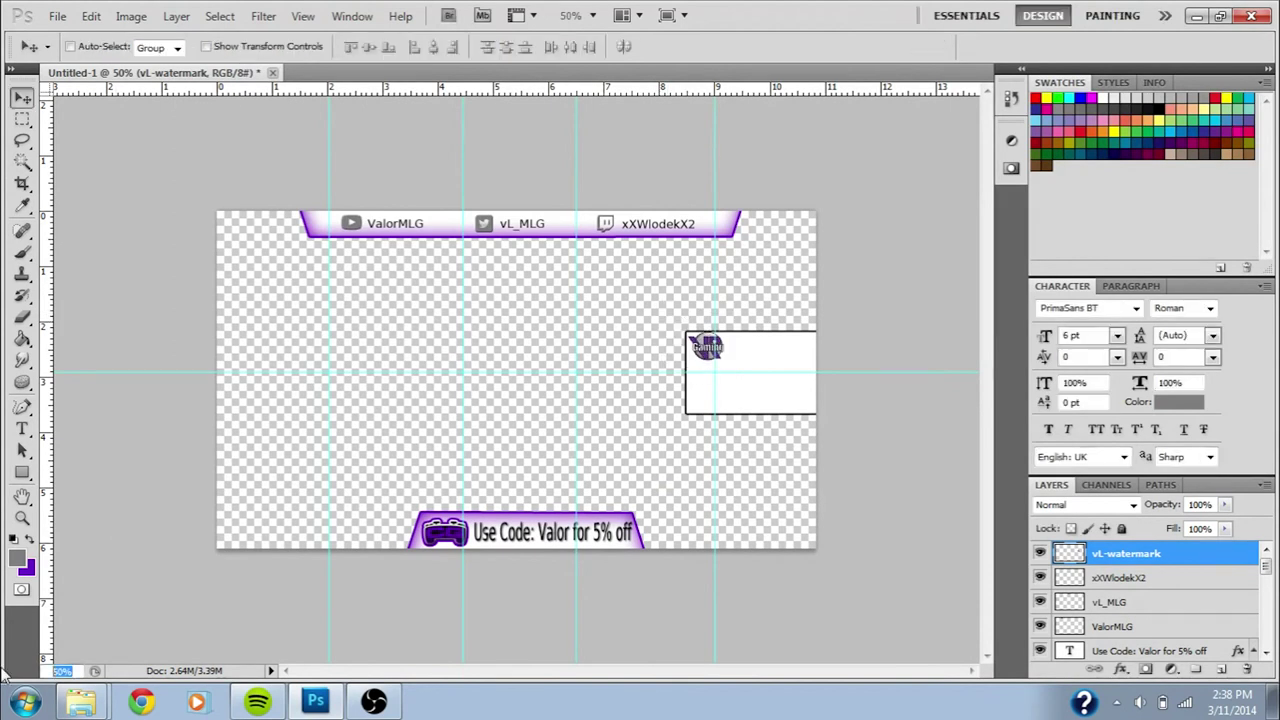
pyautogui.write('100')
pyautogui.press('Return')
pyautogui.moveTo(671, 337); pyautogui.dragTo(651, 313)
pyautogui.click(60, 671)
pyautogui.write('50')
pyautogui.press('Return')
pyautogui.moveTo(690, 331); pyautogui.dragTo(686, 414)
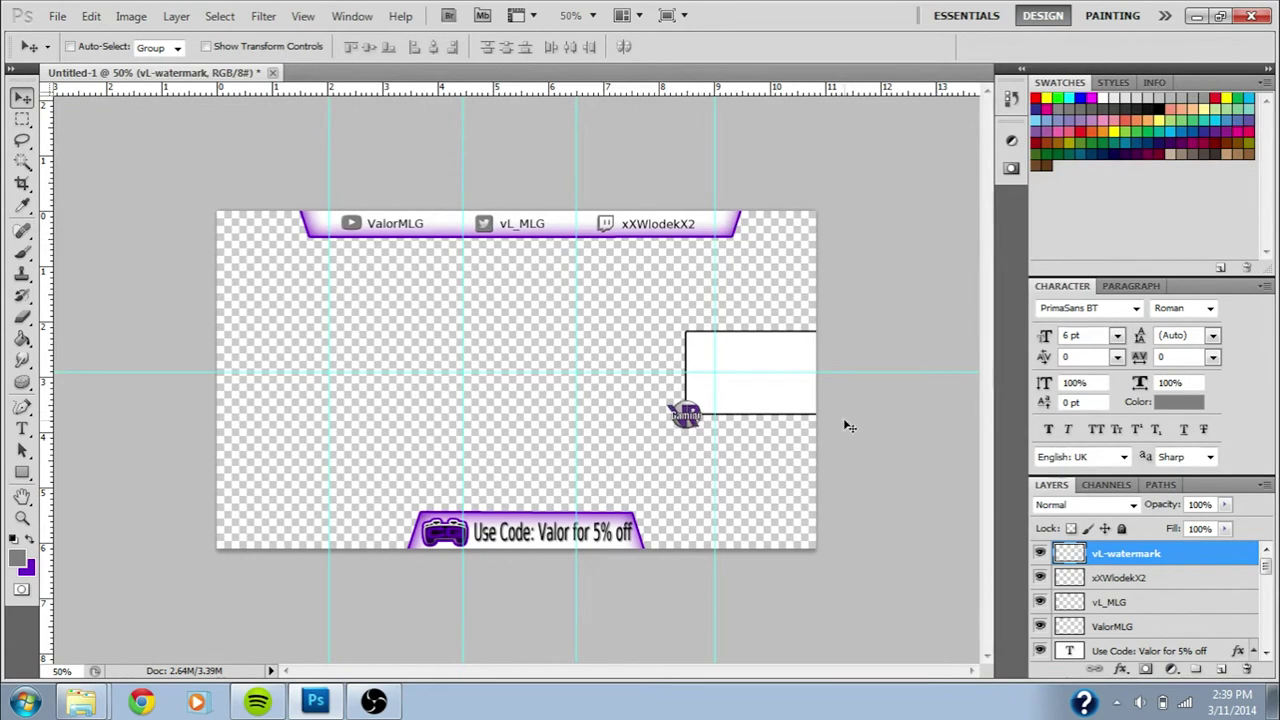
# Step: Duplicate the Bottom Bar layer and shift the copy upward above the original bar
pyautogui.scroll(-5, 1150, 600)
pyautogui.rightClick(1150, 553)
pyautogui.click(1134, 179)
pyautogui.press('Return')
pyautogui.moveTo(568, 598); pyautogui.dragTo(569, 574)
pyautogui.hotkey('ctrl', 'g')
pyautogui.hotkey('ctrl', 'z')
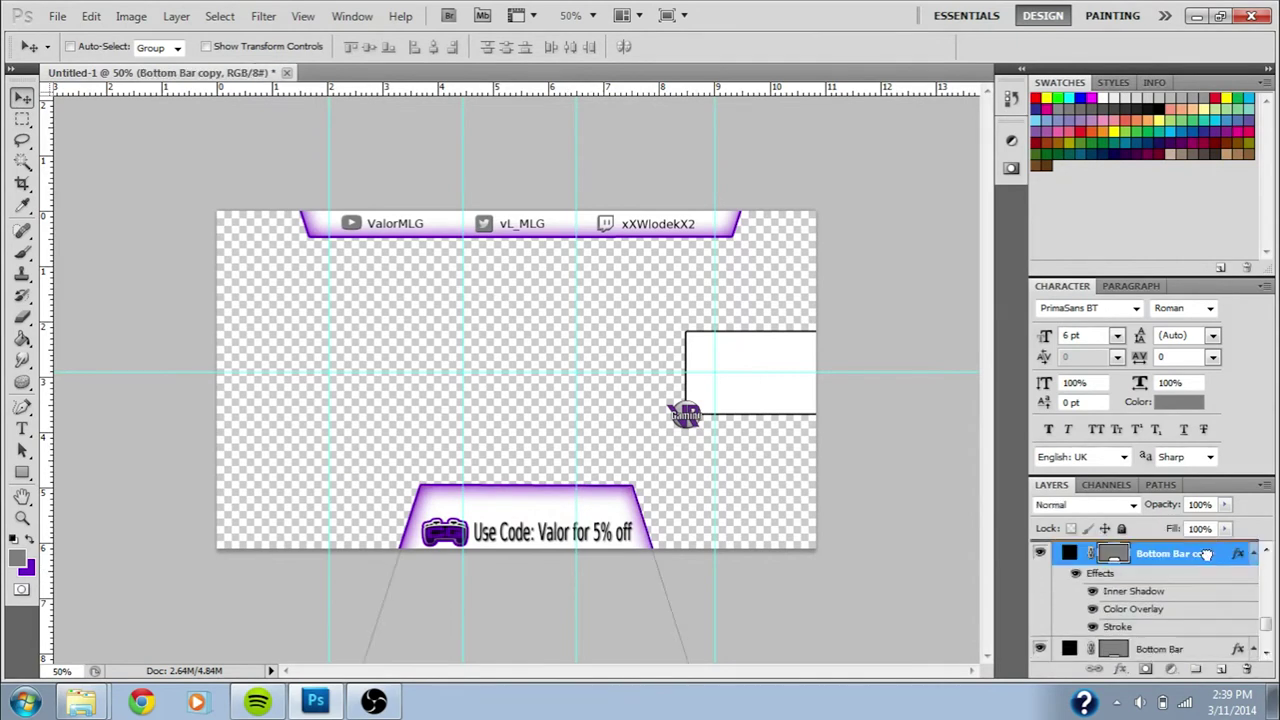
# Step: Move the Bottom Bar copy beneath the Bottom Bar layer and scale it down slightly
pyautogui.moveTo(1206, 554); pyautogui.dragTo(1205, 552)
pyautogui.hotkey('ctrl', 't')
pyautogui.press('Escape')
pyautogui.click(1200, 647)
pyautogui.hotkey('ctrl', 't')
pyautogui.moveTo(697, 486); pyautogui.dragTo(669, 512)
pyautogui.press('Return')
# Step: Reposition and resize the Bottom Bar copy so it forms a slightly wider strip behind and above the bottom bar
pyautogui.moveTo(543, 578); pyautogui.dragTo(557, 557)
pyautogui.press('Down')
pyautogui.press('Down')
pyautogui.press('Down')
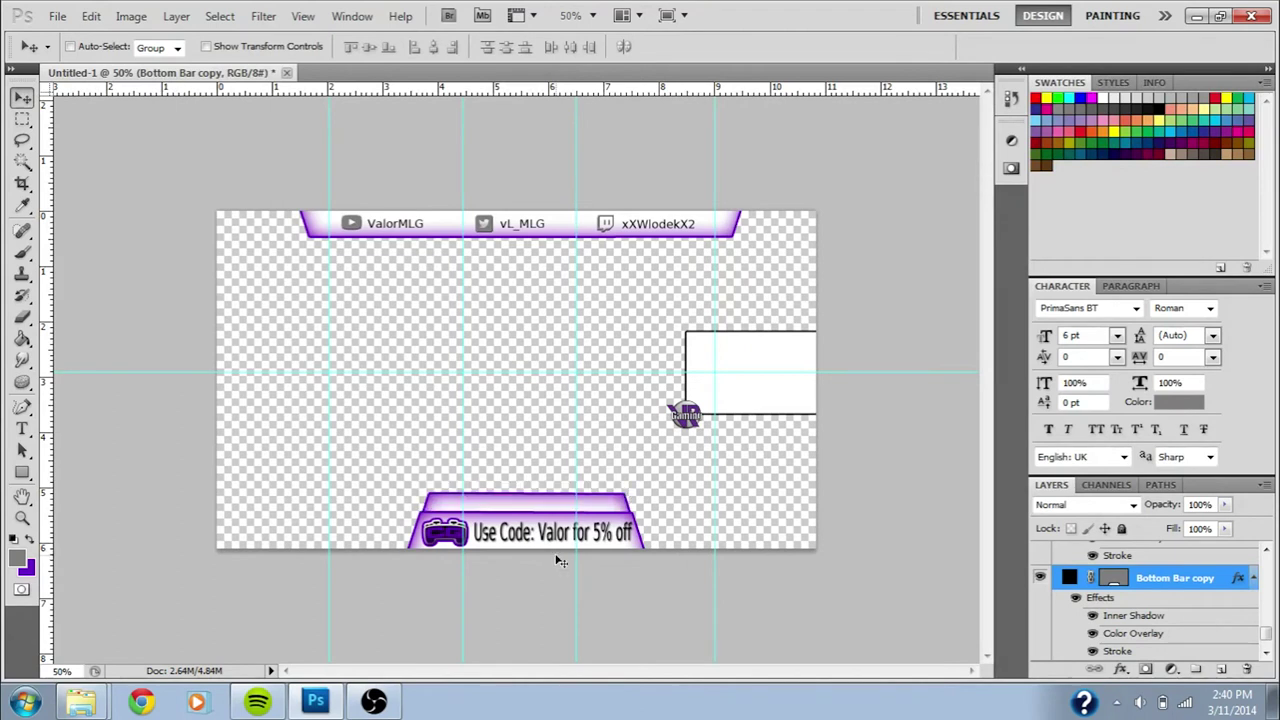
pyautogui.hotkey('ctrl', 't')
pyautogui.moveTo(683, 494); pyautogui.dragTo(654, 513)
pyautogui.press('Return')
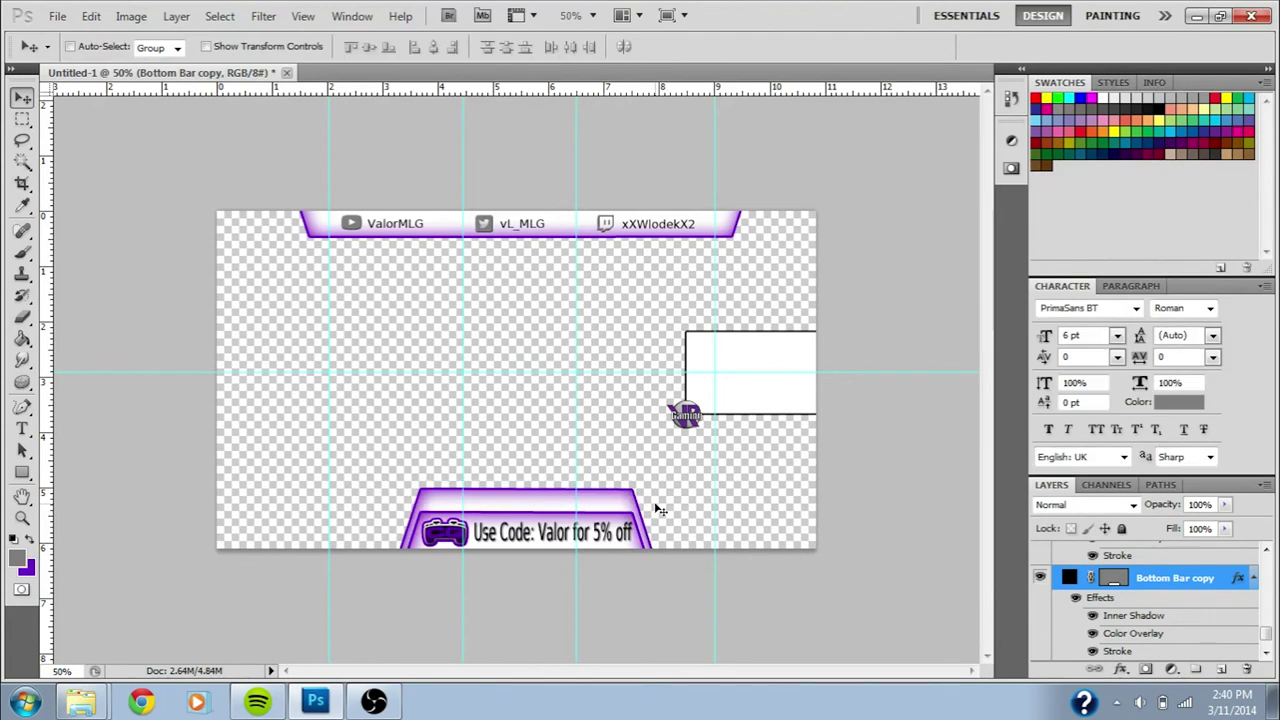
# Step: Create a new layer above Bottom Bar copy and place the SM7wPnFU logo image from the file folder
pyautogui.click(1221, 669)
pyautogui.click(82, 702)
pyautogui.moveTo(318, 272); pyautogui.dragTo(448, 504)
pyautogui.press('Return')
# Step: Rasterize the SM7wPnFU logo and delete the white corners around it using the Magic Wand
pyautogui.press('w')
pyautogui.click(389, 289)
pyautogui.press('Delete')
pyautogui.click(650, 277)
pyautogui.rightClick(1162, 578)
pyautogui.click(1147, 285)
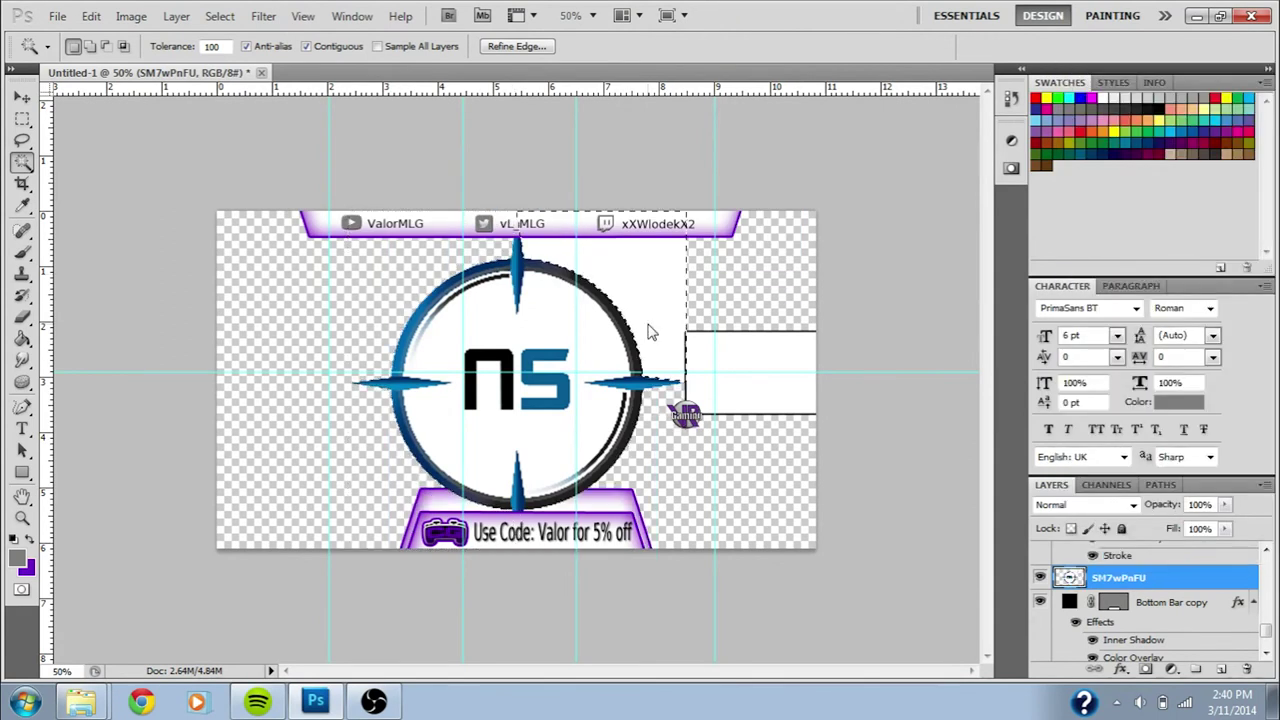
pyautogui.press('m')
# Step: Swap the foreground colour to purple and fill the logo's letter S and right-hand crosshair spike with it
pyautogui.click(22, 338)
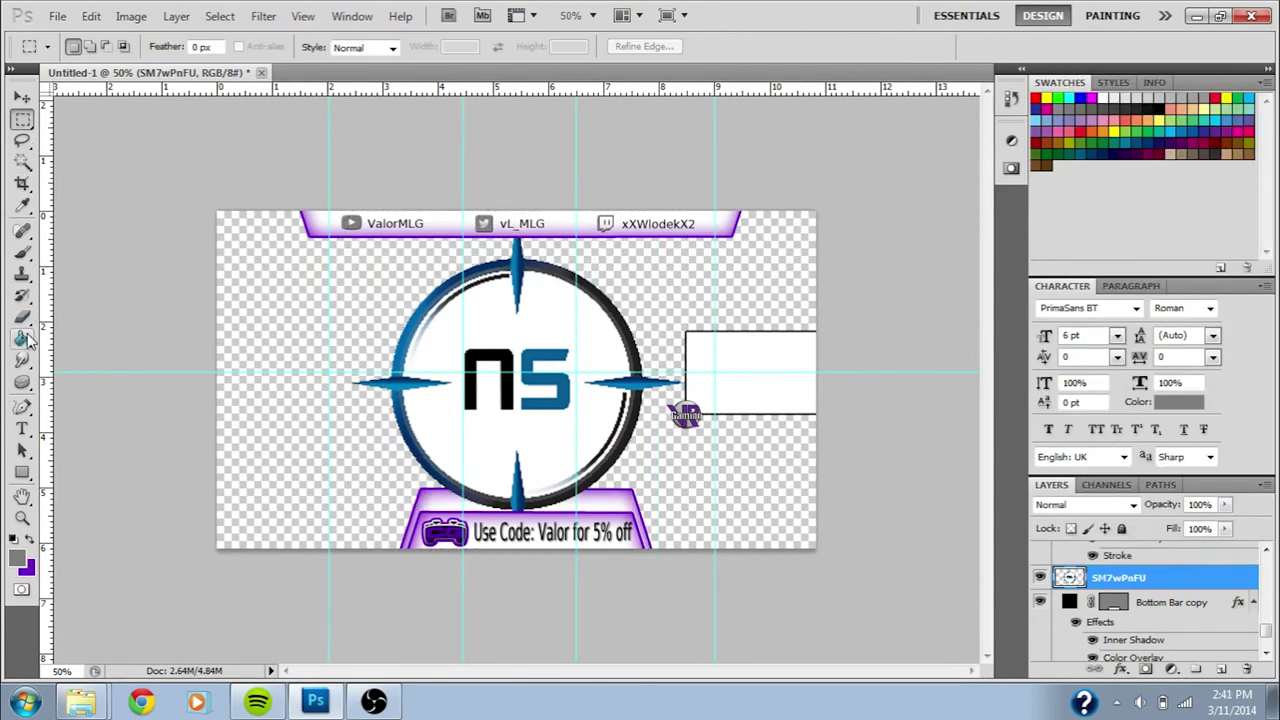
pyautogui.press('x')
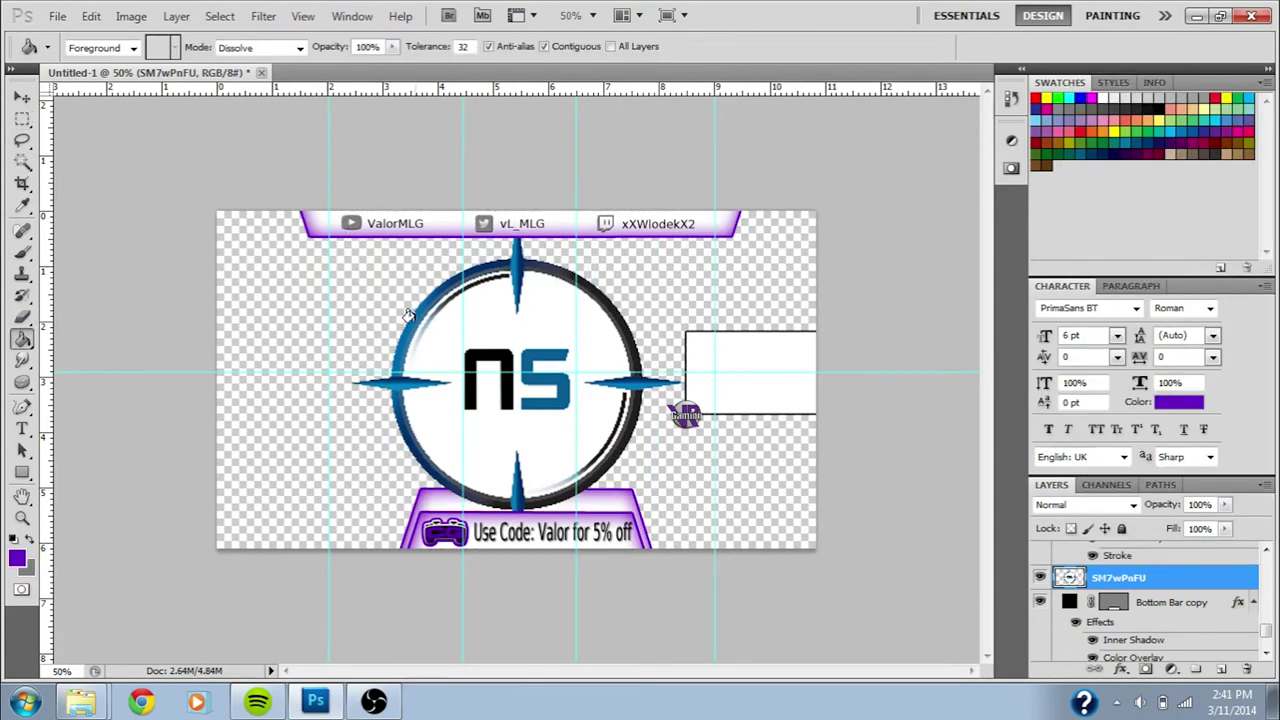
pyautogui.press('w')
pyautogui.click(545, 380)
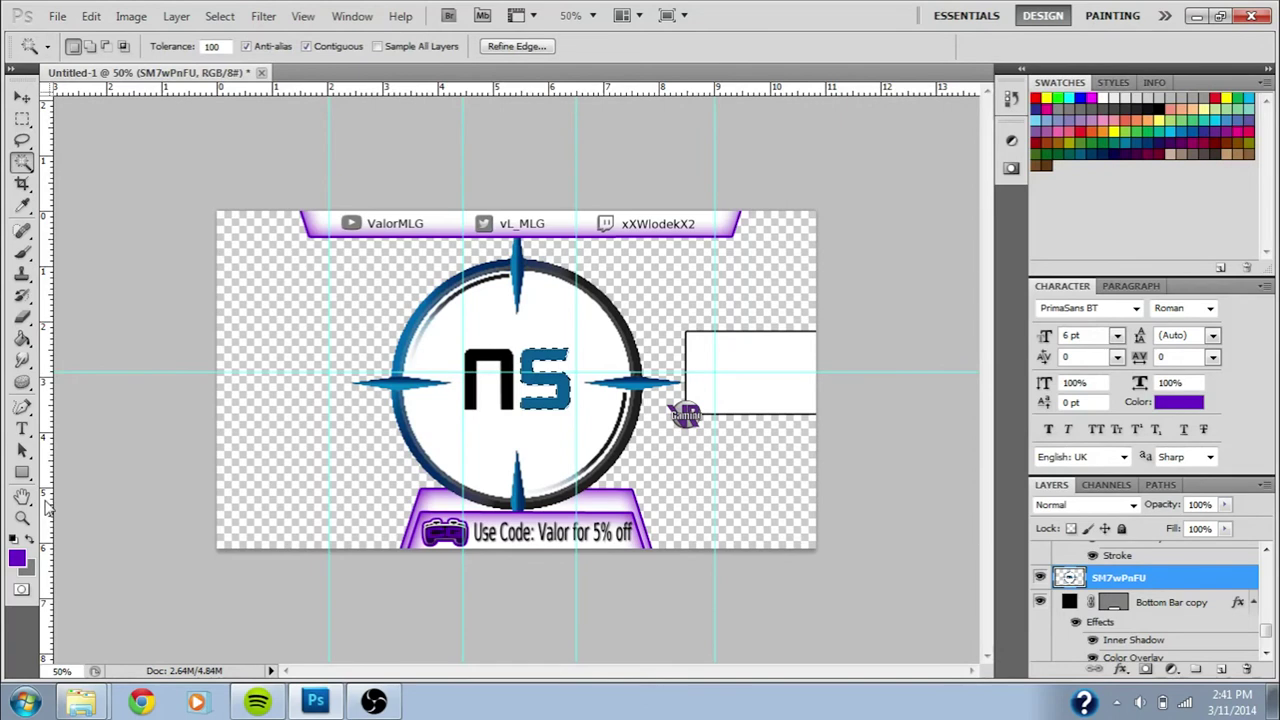
pyautogui.hotkey('alt', 'BackSpace')
pyautogui.hotkey('ctrl', 'd')
pyautogui.press('b')
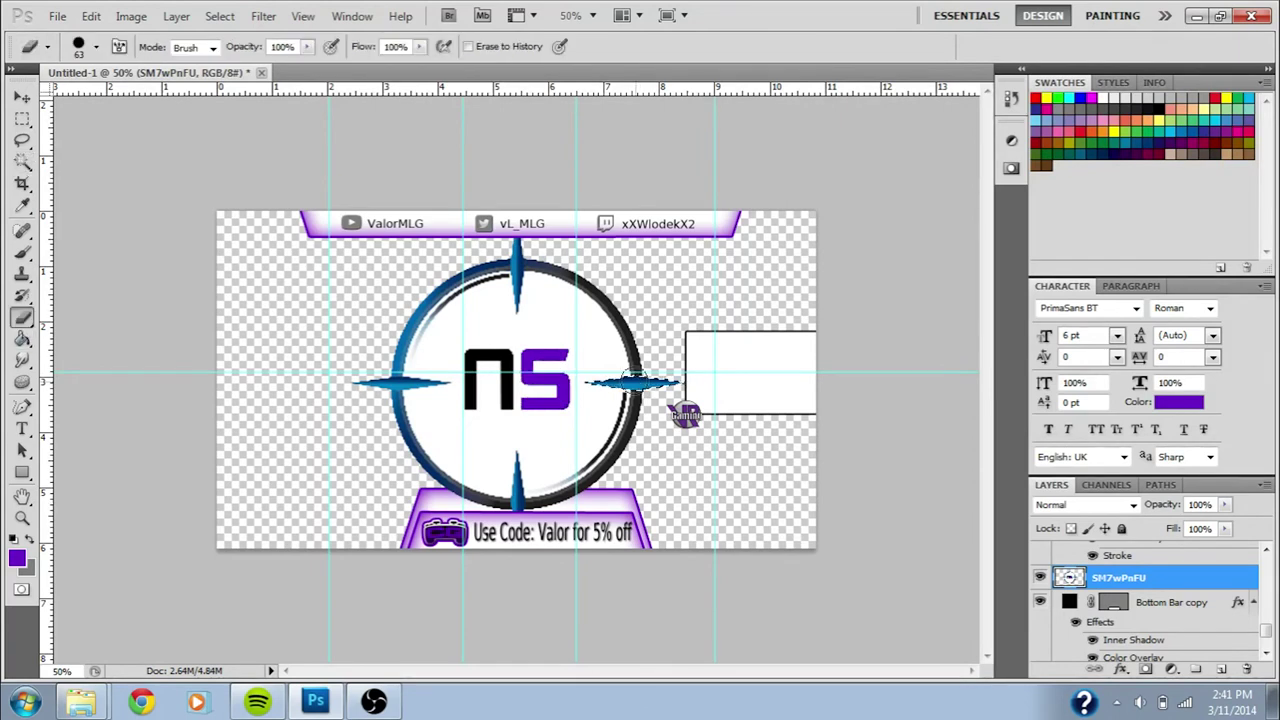
pyautogui.press('g')
pyautogui.click(634, 382)
# Step: Select the logo's outer ring and remaining crosshair spikes using the Magic Wand
pyautogui.press('w')
pyautogui.click(515, 505)
pyautogui.keyDown('shift'); pyautogui.click(522, 269); pyautogui.keyUp('shift')
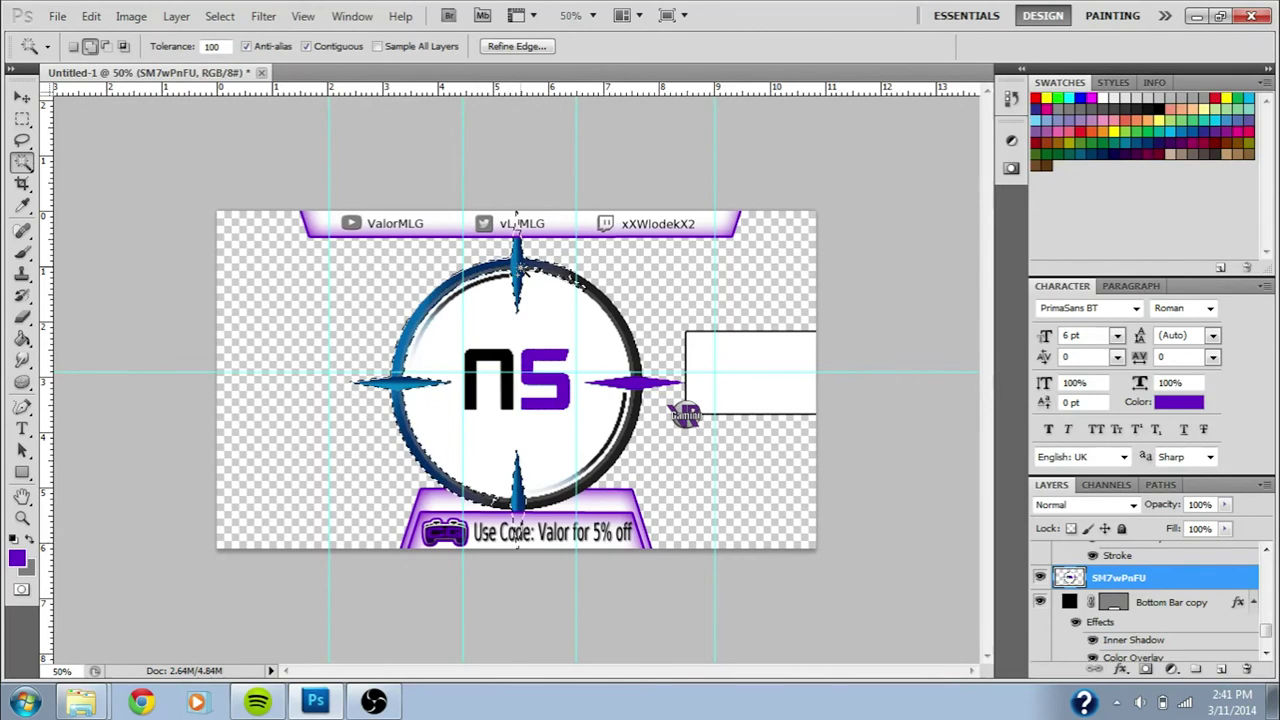
pyautogui.click(91, 16)
pyautogui.click(143, 277)
pyautogui.click(735, 197)
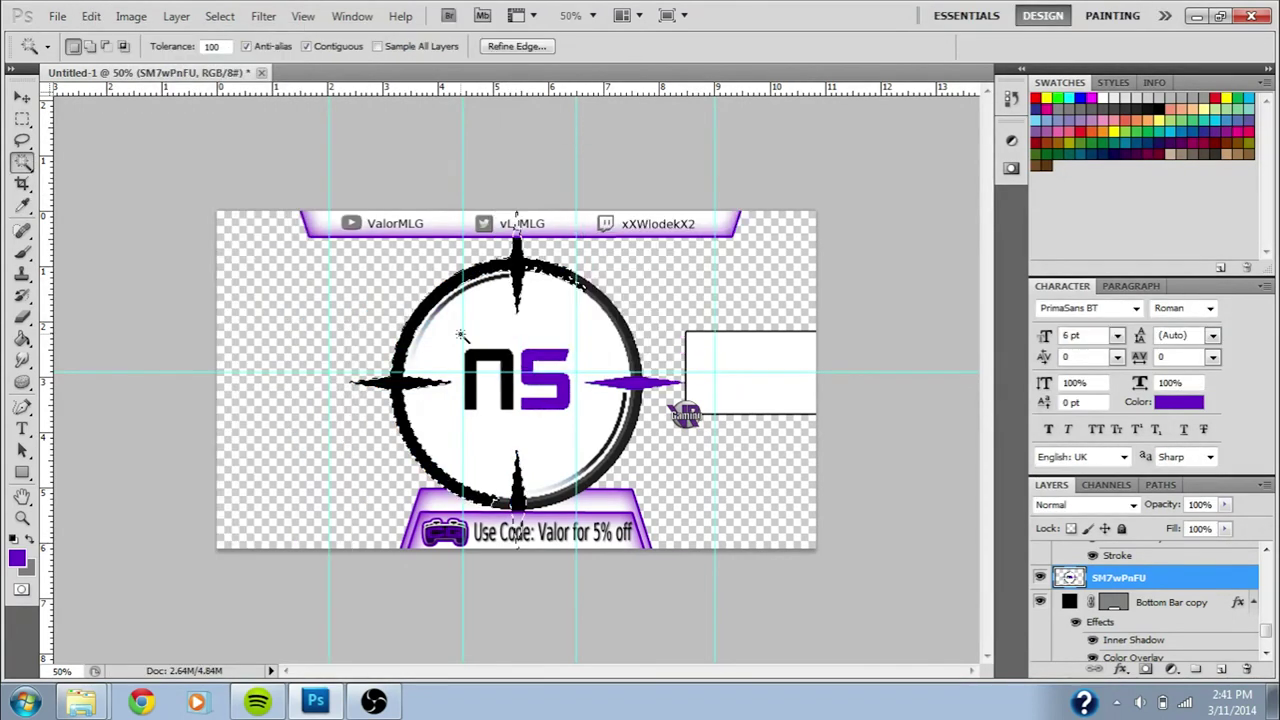
pyautogui.hotkey('ctrl', 'z')
# Step: Fill the selected ring and crosshair spikes of the logo with purple
pyautogui.click(91, 16)
pyautogui.click(143, 277)
pyautogui.click(737, 194)
# Step: Scale the crosshair logo down to icon size and place it at the left end of the strip above the bottom bar
pyautogui.hotkey('ctrl', 't')
pyautogui.moveTo(685, 212); pyautogui.dragTo(441, 499)
pyautogui.press('Return')
pyautogui.hotkey('ctrl', 't')
pyautogui.press('Return')
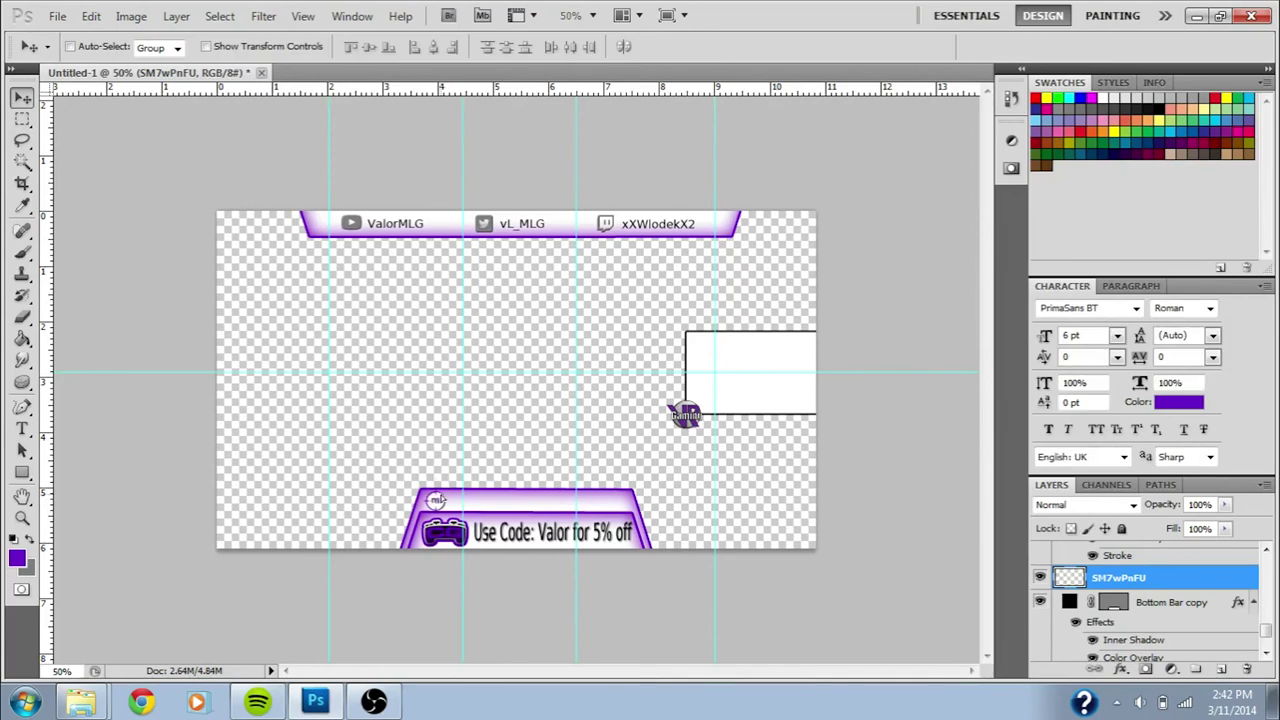
pyautogui.hotkey('ctrl', 't')
pyautogui.press('Return')
# Step: Rename the SM7wPnFU layer as No SCope
pyautogui.rightClick(1118, 577)
pyautogui.click(1100, 129)
pyautogui.write('No SCope')
pyautogui.press('Return')
# Step: Add a new layer above No SCope, and review the sponsor details on the team's own Twitter profile in Chrome
pyautogui.hotkey('ctrl', 'shift', 'alt', 'n')
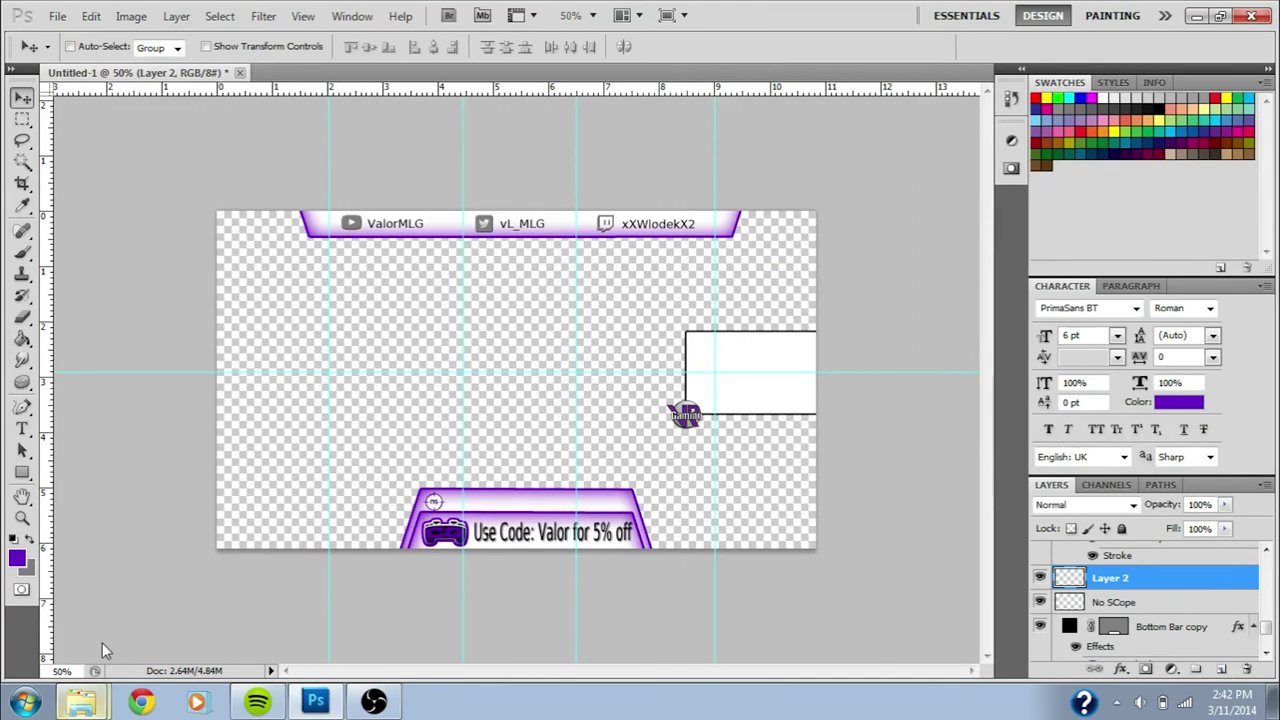
pyautogui.click(141, 701)
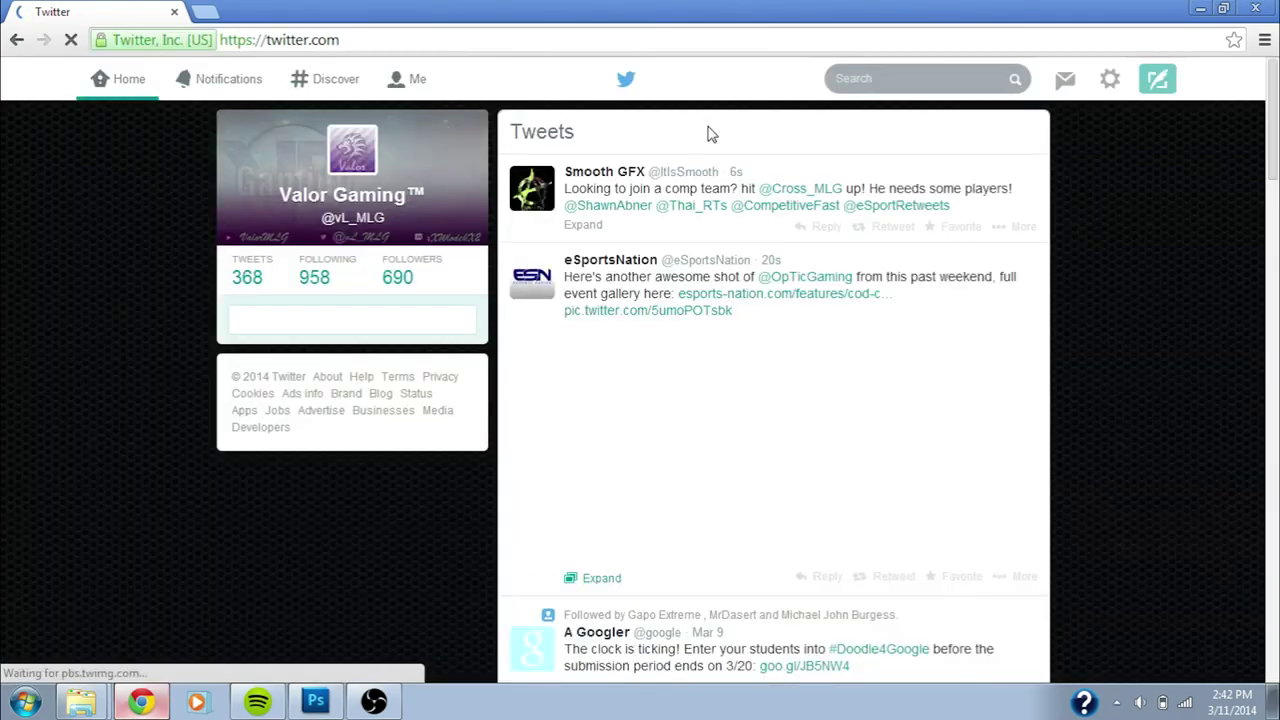
pyautogui.click(410, 82)
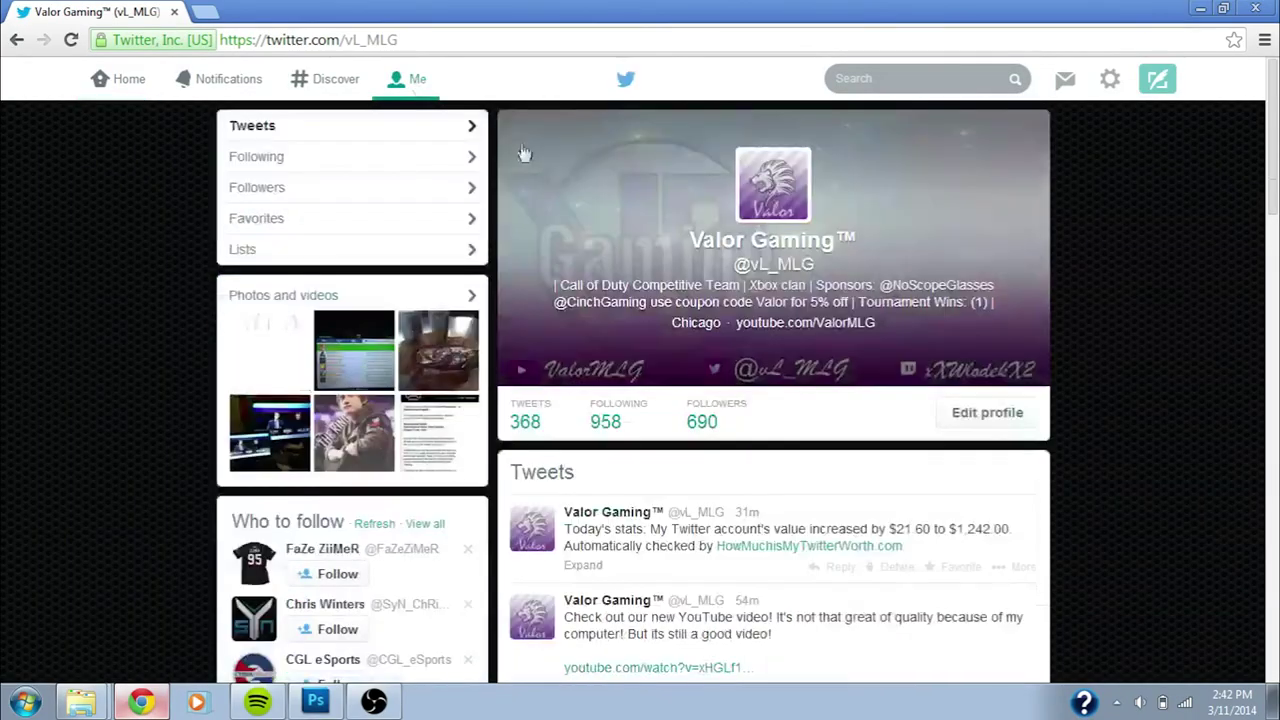
pyautogui.moveTo(1273, 192); pyautogui.dragTo(1278, 401)
pyautogui.scroll(-5, 806, 529)
pyautogui.rightClick(774, 486)
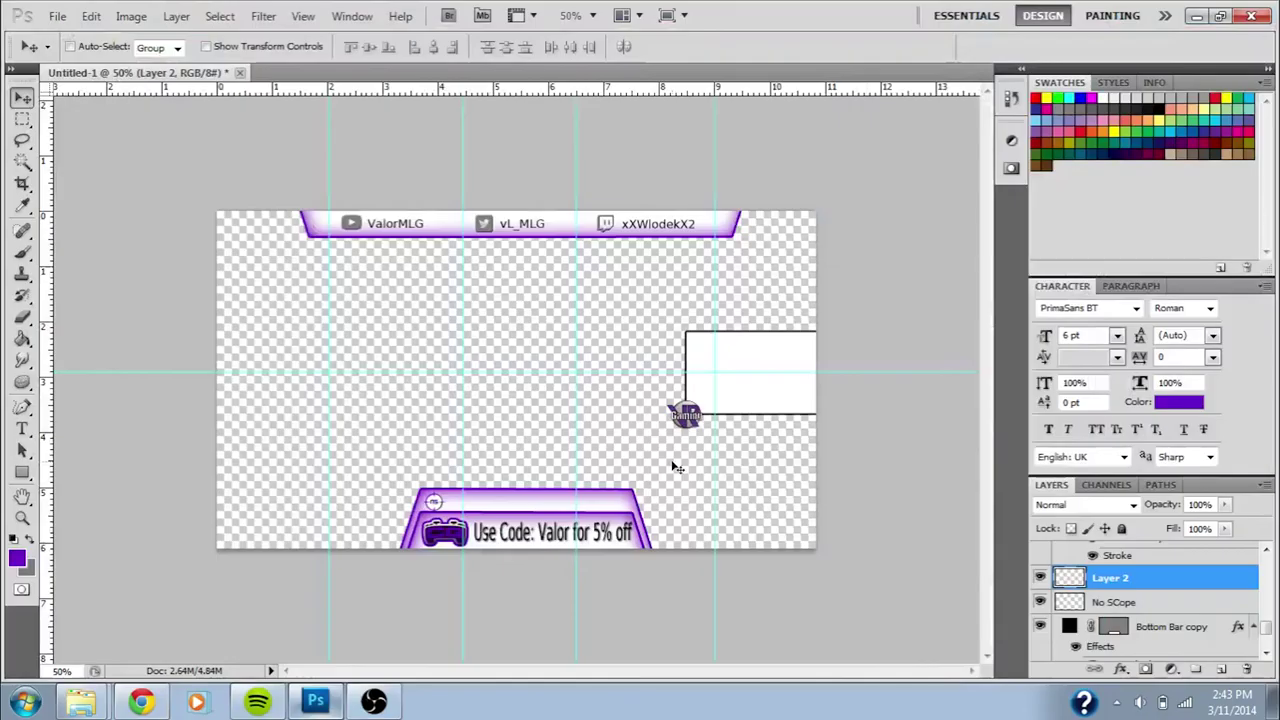
# Step: Add the purple 6 pt PrimaSans BT text "Link In Description" beside the crosshair logo in the strip above the promo bar
pyautogui.press('t')
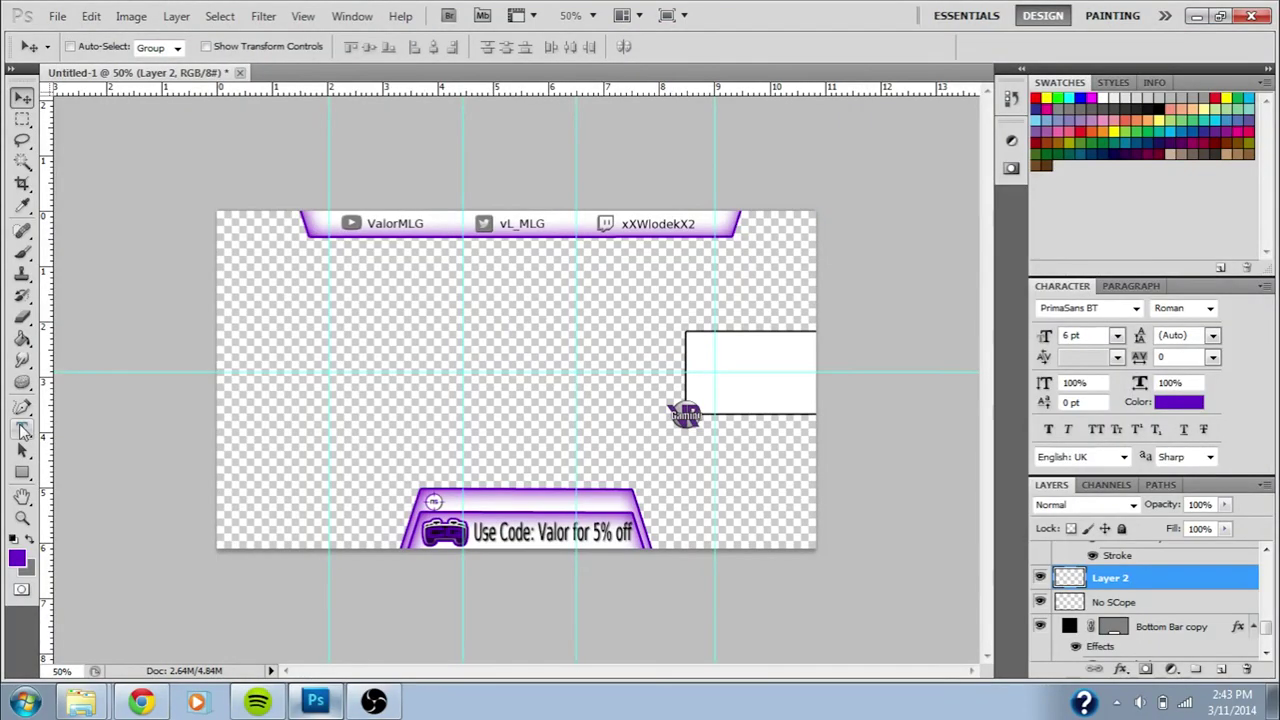
pyautogui.click(459, 500)
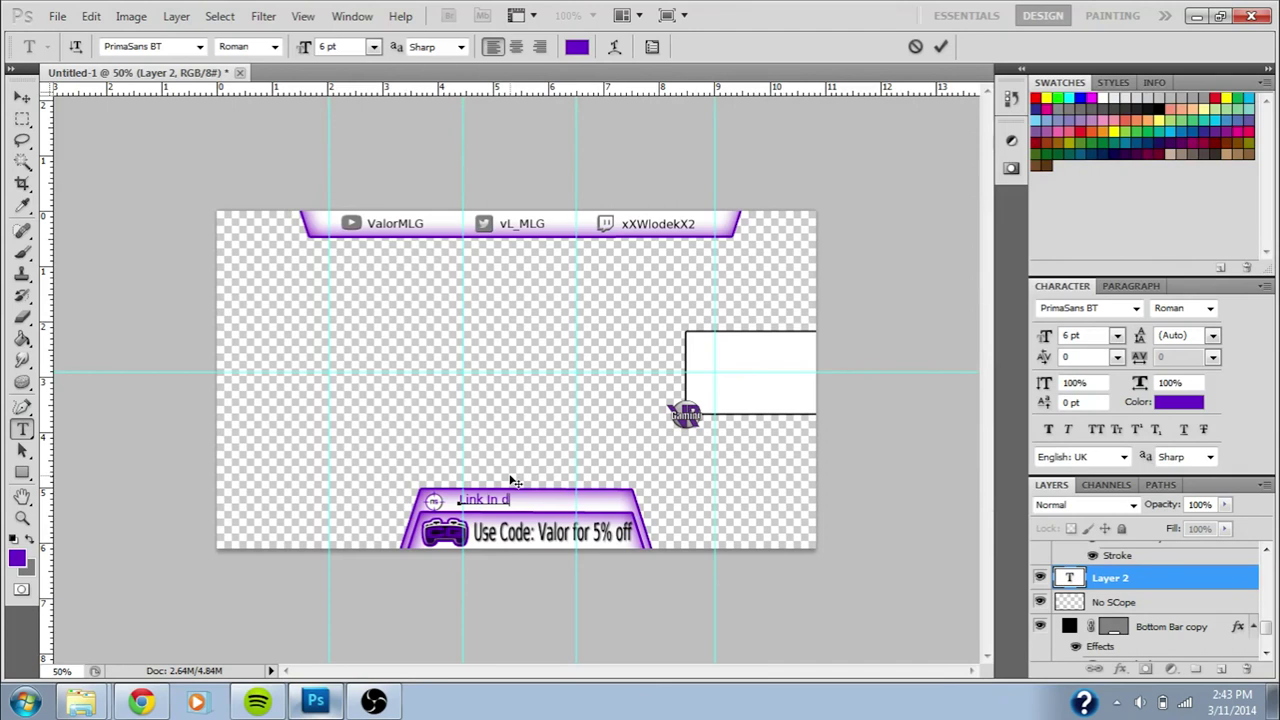
pyautogui.write('Link In description')
pyautogui.hotkey('ctrl', 'Return')
pyautogui.press('v')
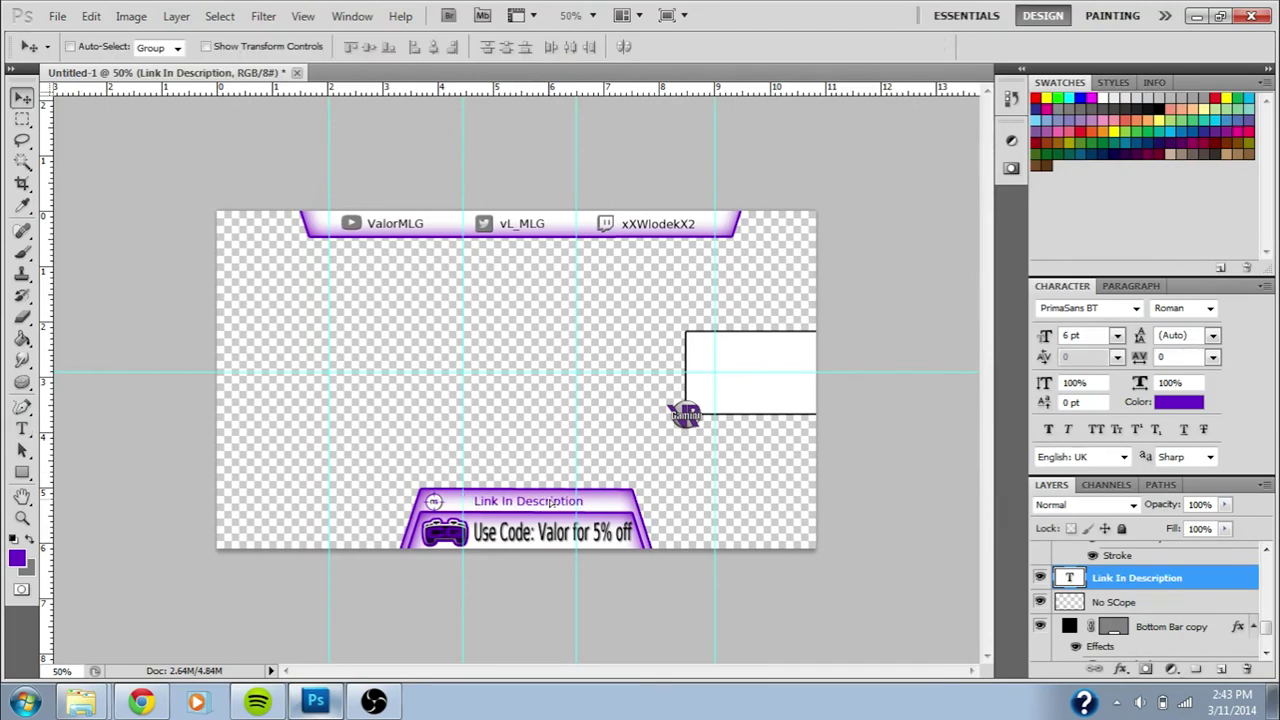
# Step: Enlarge the No SCope crosshair logo so it overlaps the strip's upper edge, and open the Link In Description layer's style settings
pyautogui.click(1118, 604)
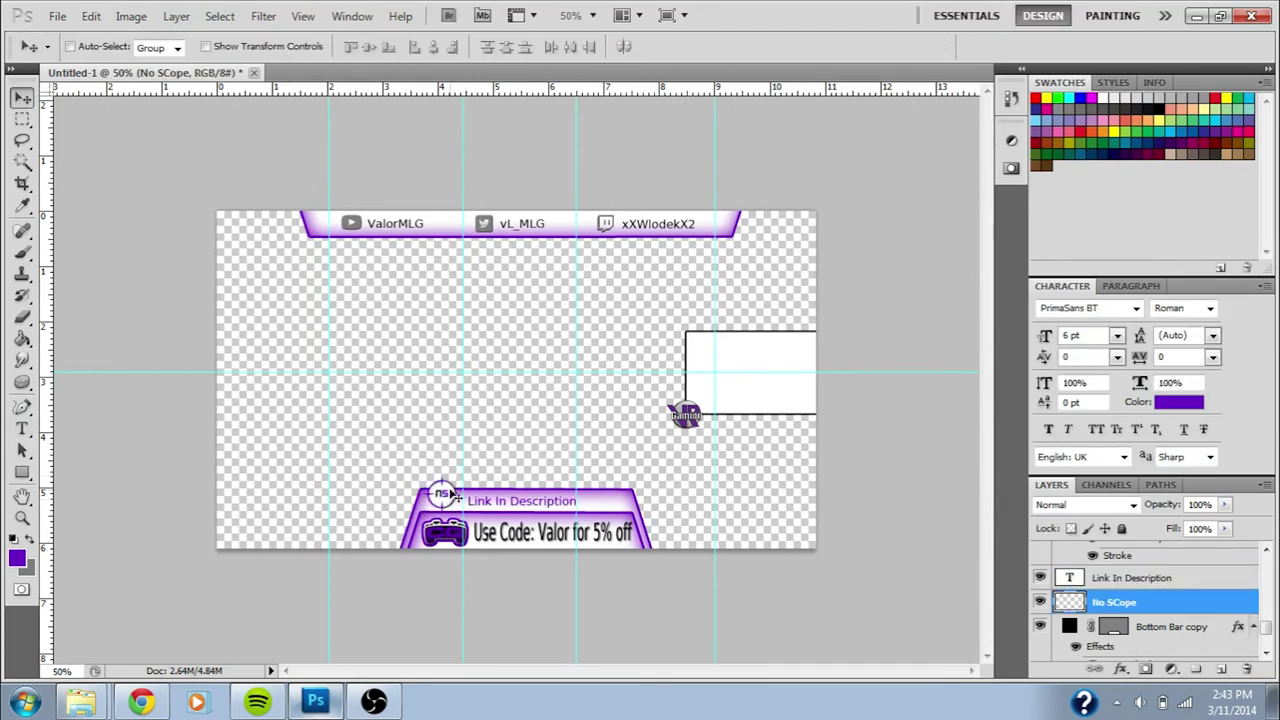
pyautogui.click(1150, 578)
pyautogui.doubleClick(1203, 580)
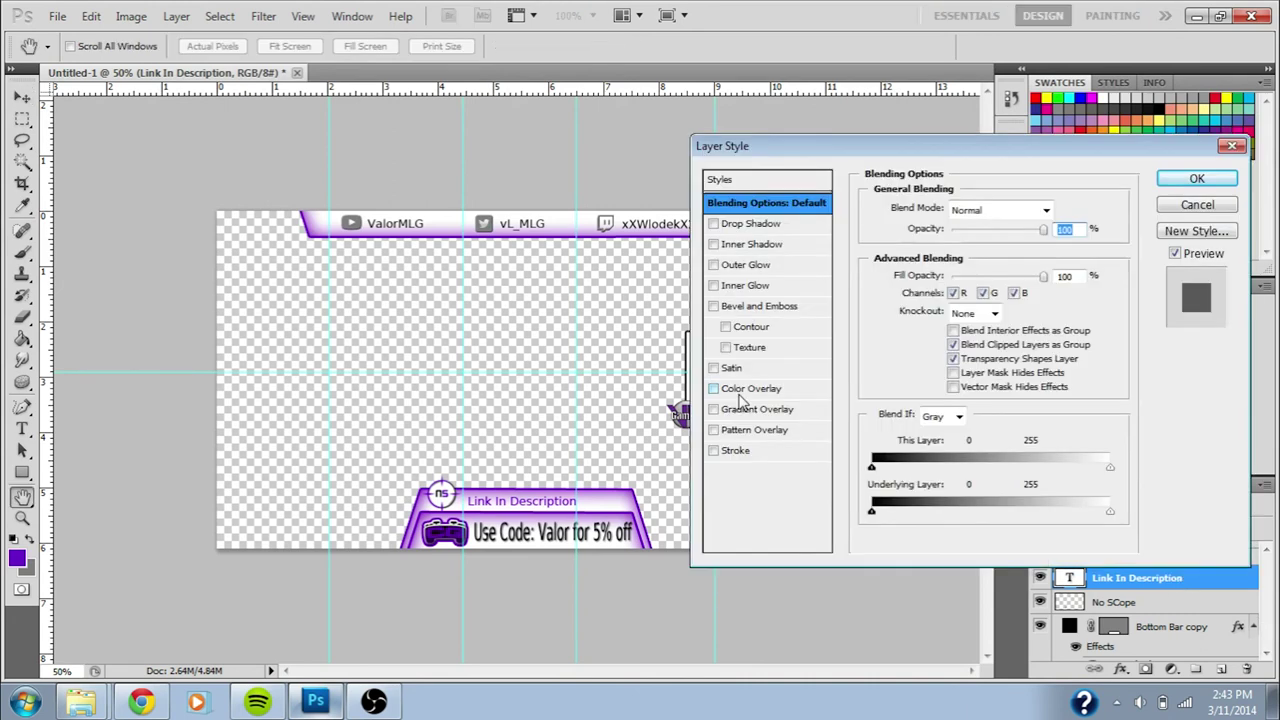